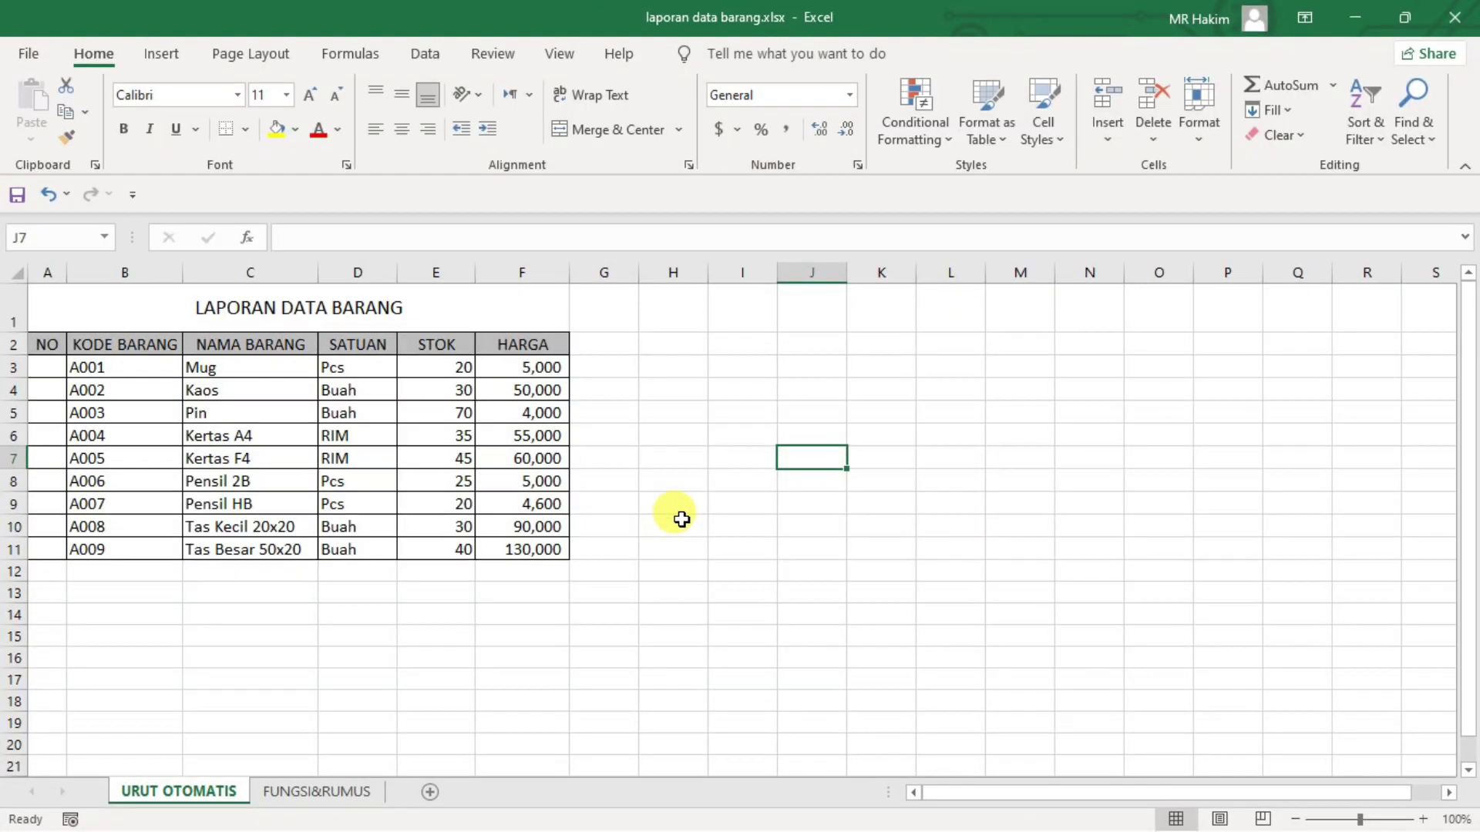
- Fill the NO cells A3:A11 with a 1–9 series, starting from 1 with Fill Series
left_click(681, 519)
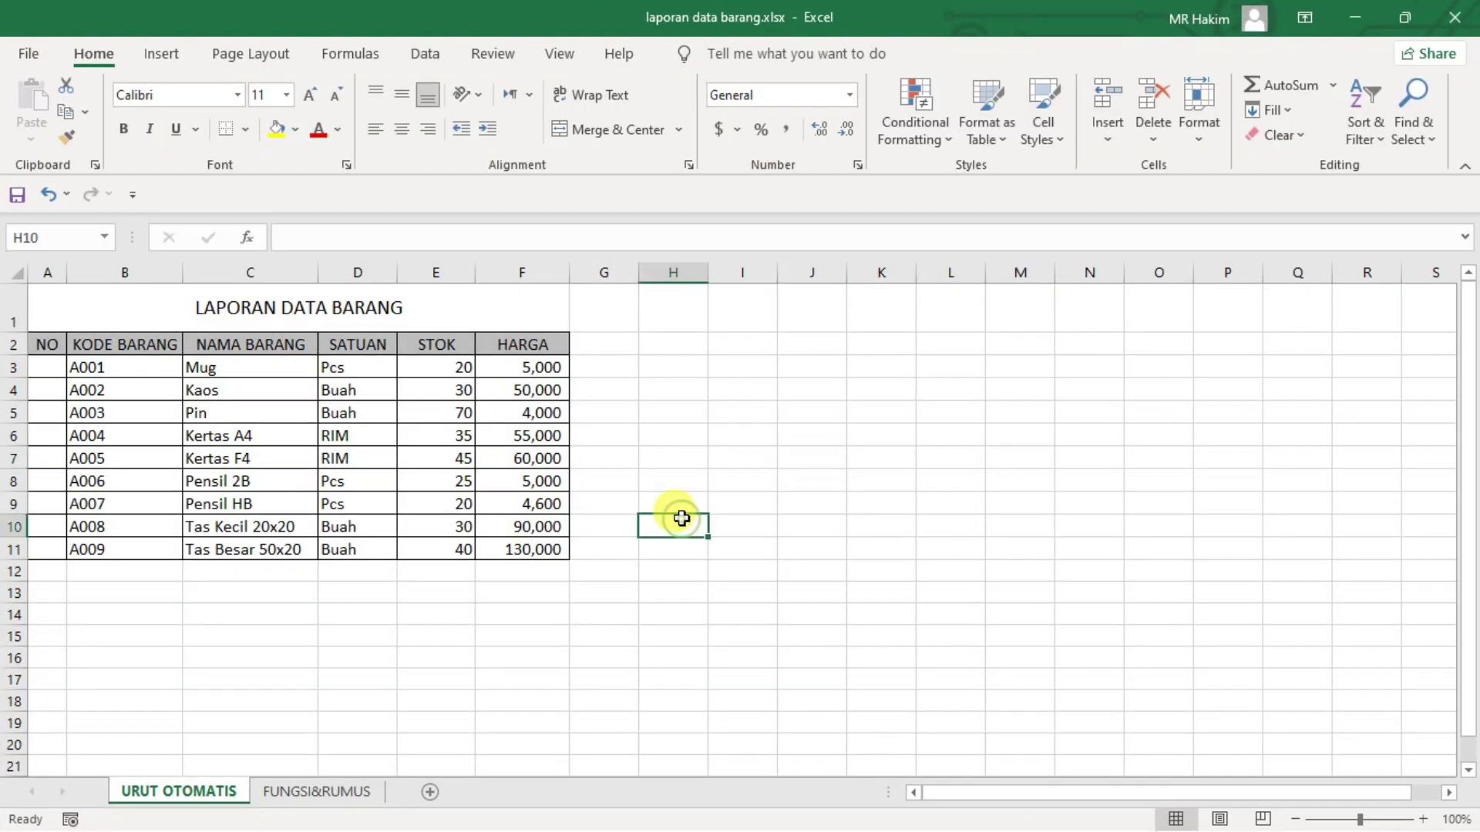
left_click(45, 371)
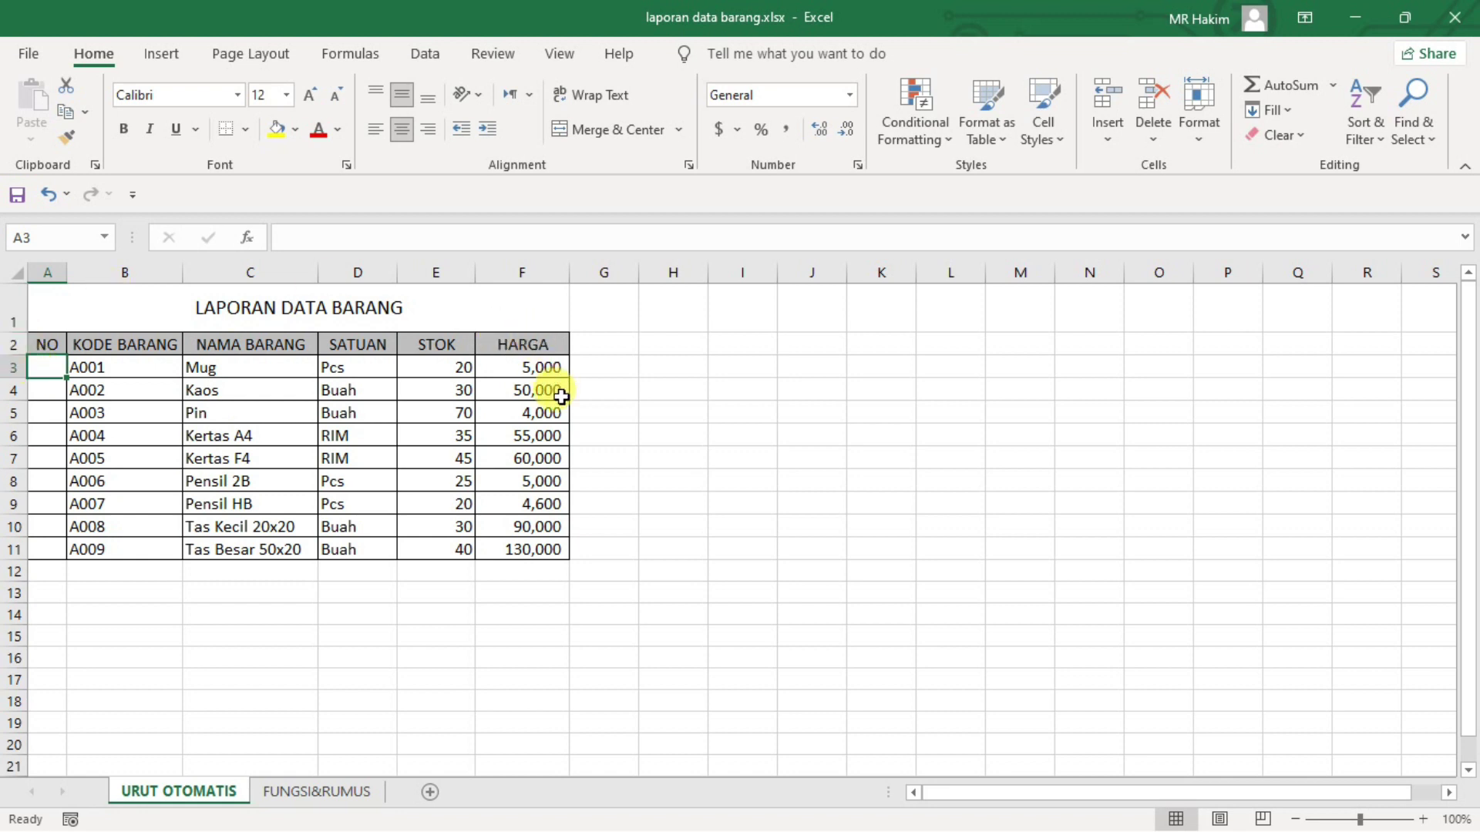
type("1")
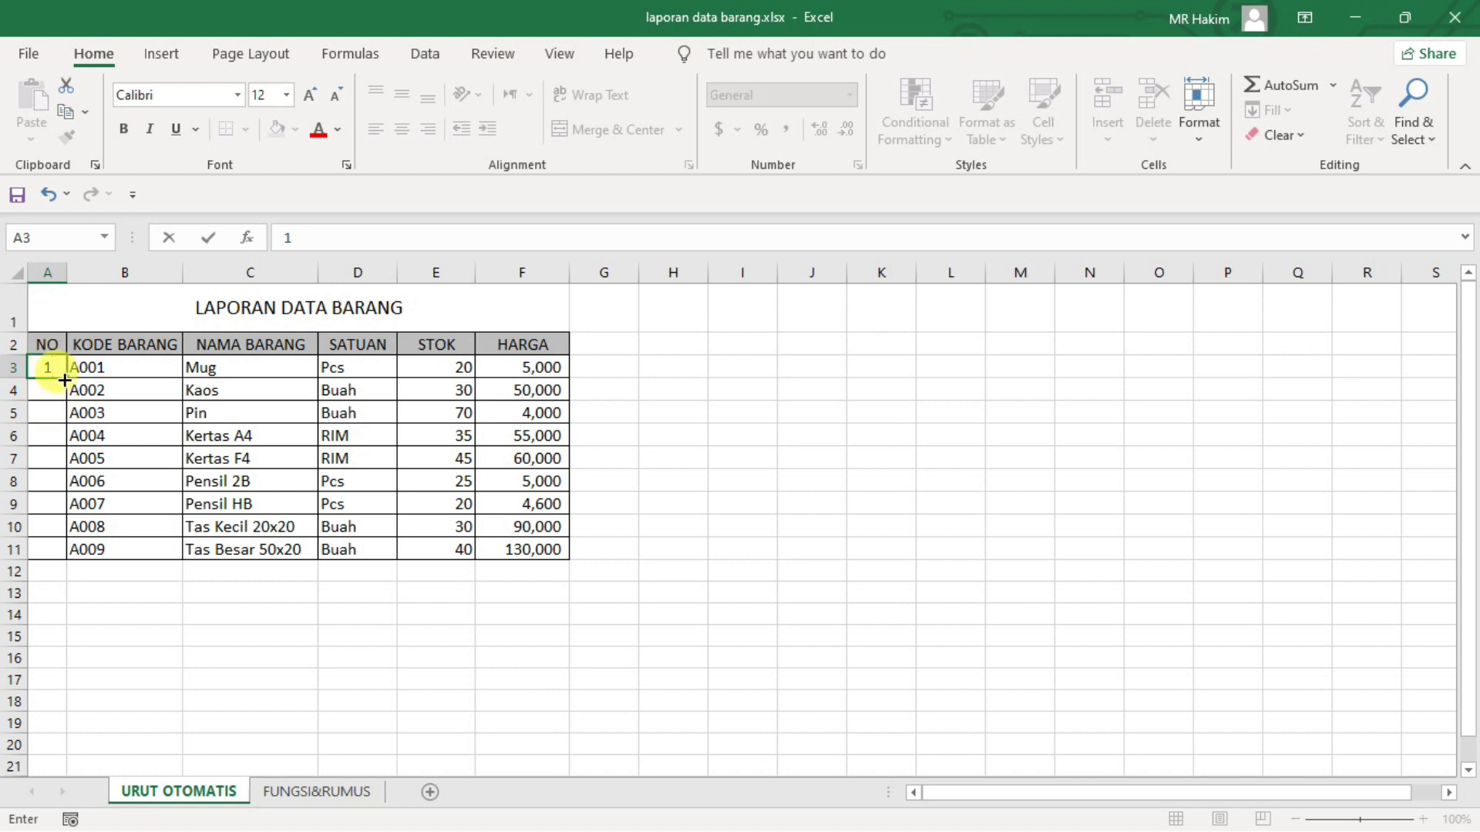
left_click_drag(65, 380, 65, 551)
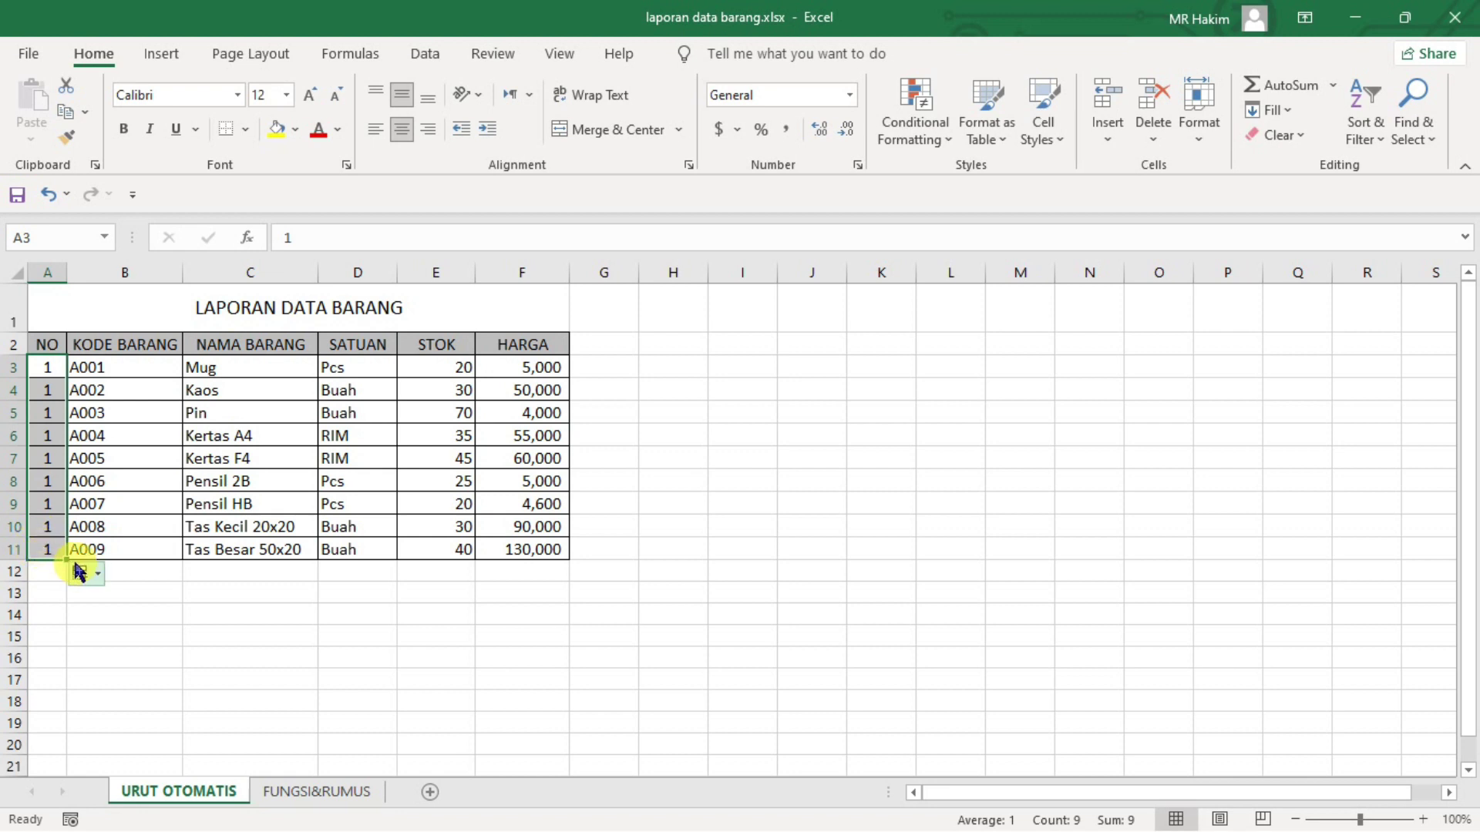
left_click(93, 577)
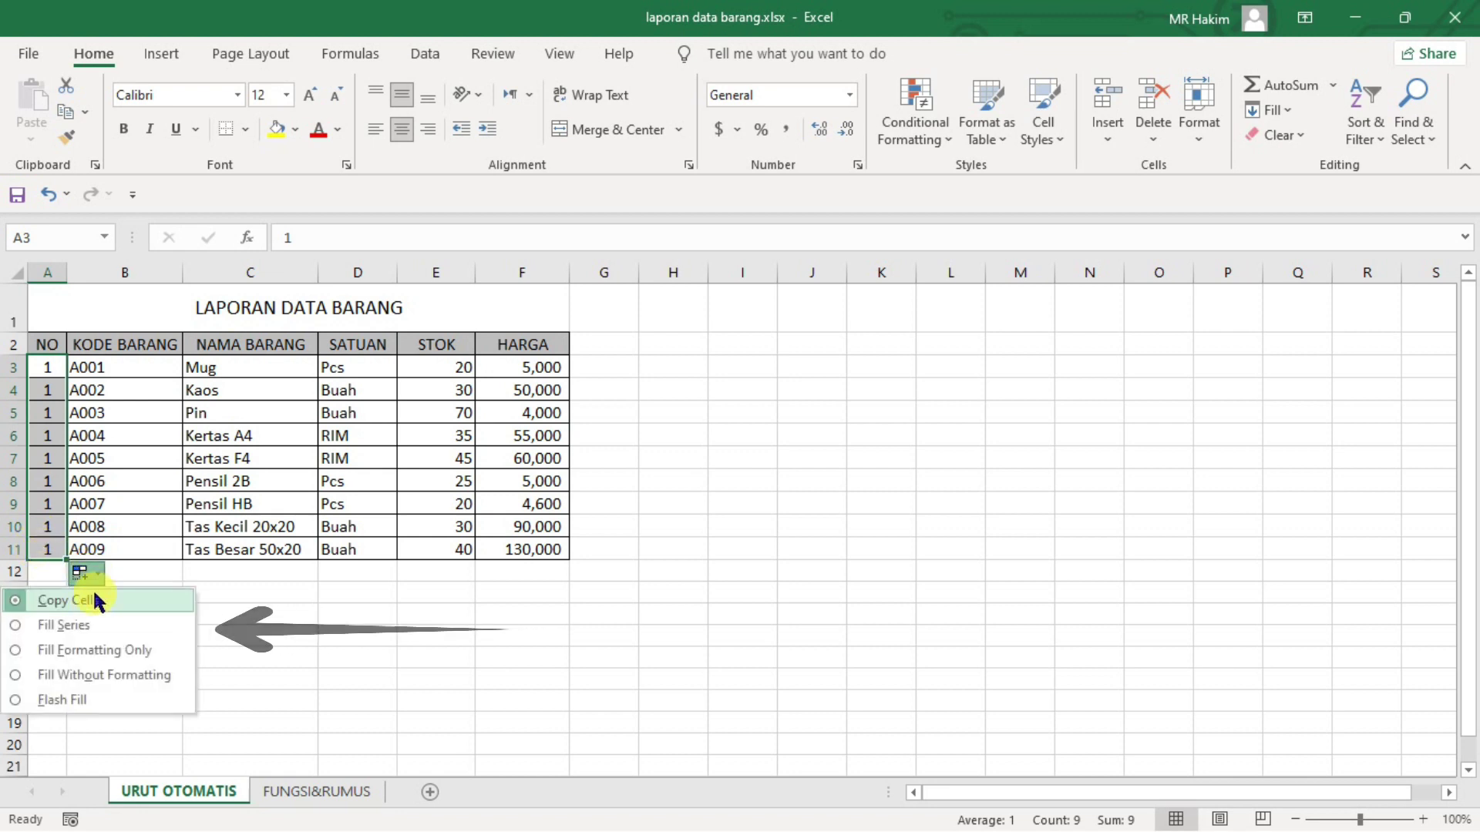
left_click(92, 623)
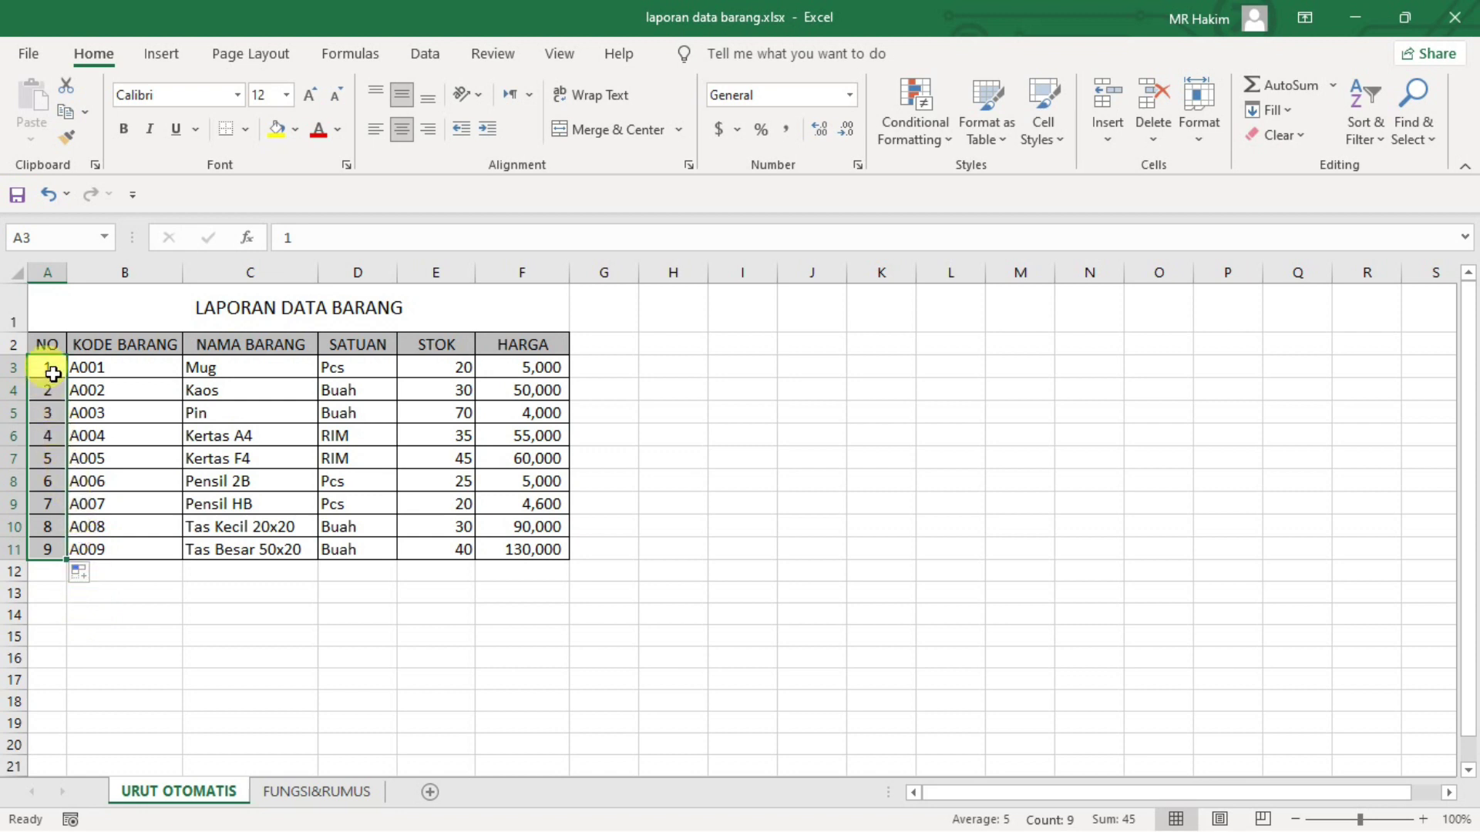
left_click(109, 591)
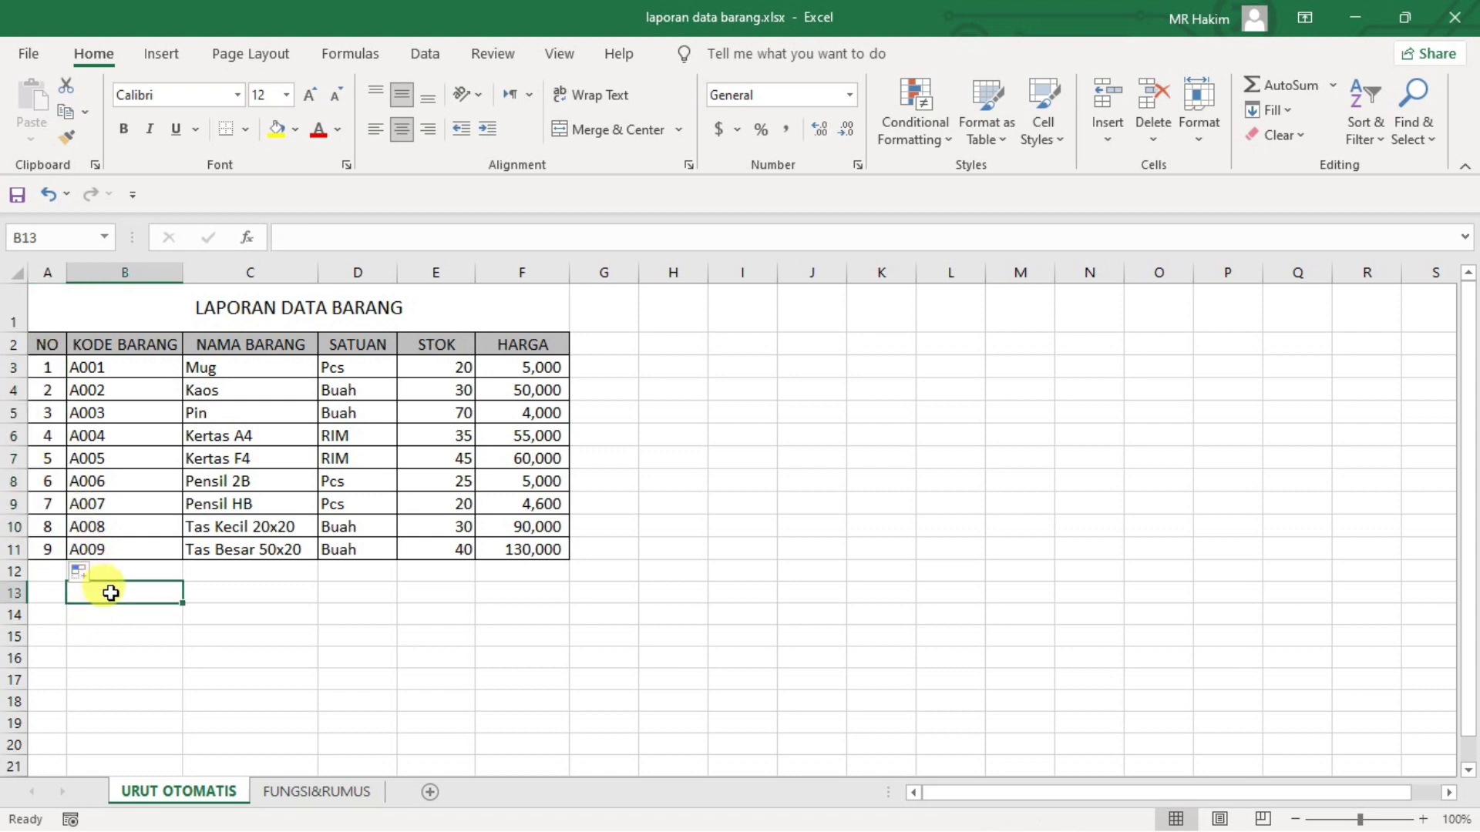
- Insert a new column B before KODE BARANG and give it the NO header
left_click(104, 268)
right_click(106, 266)
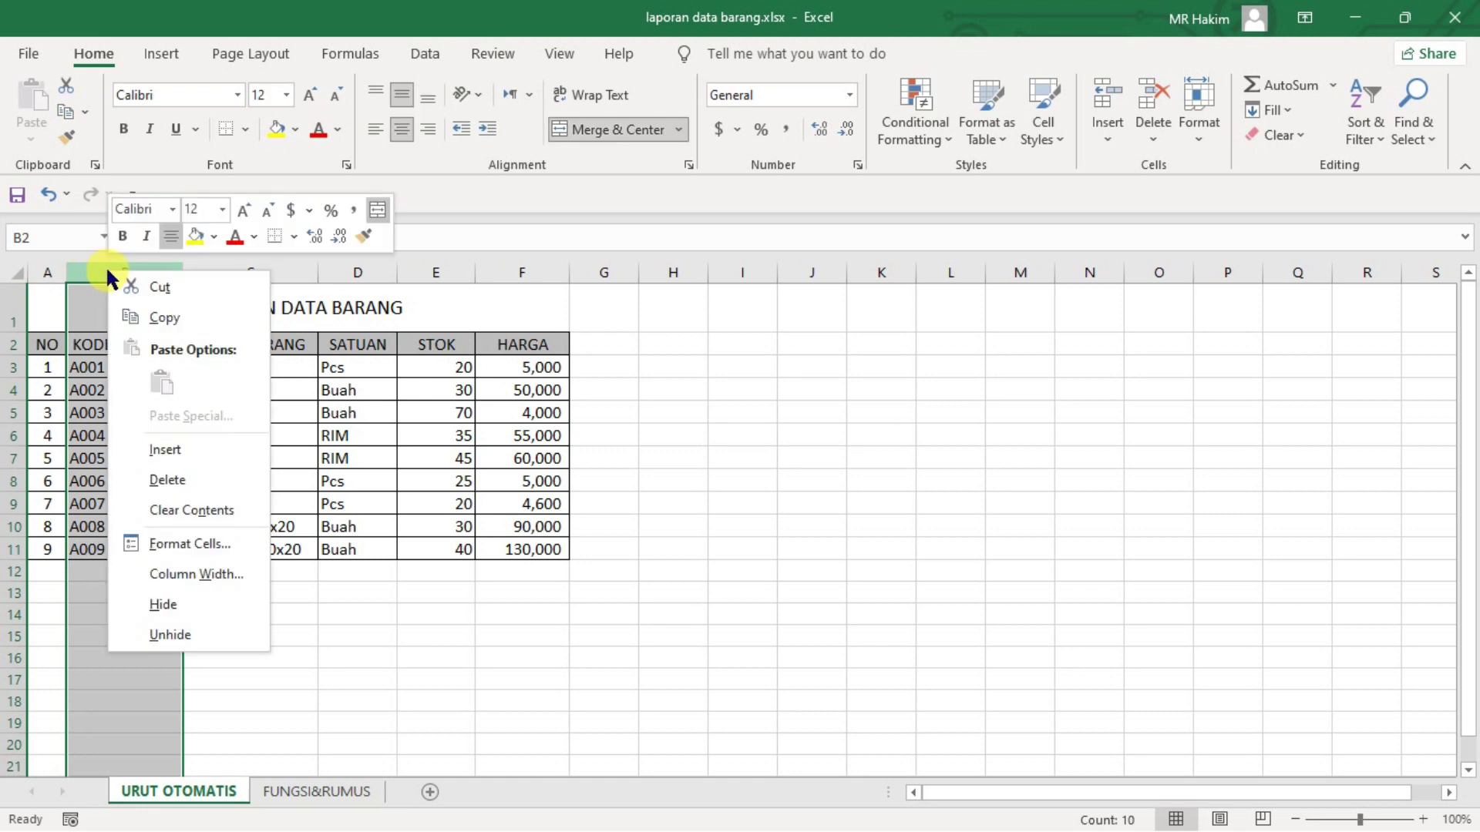
key("Escape")
left_click(83, 344)
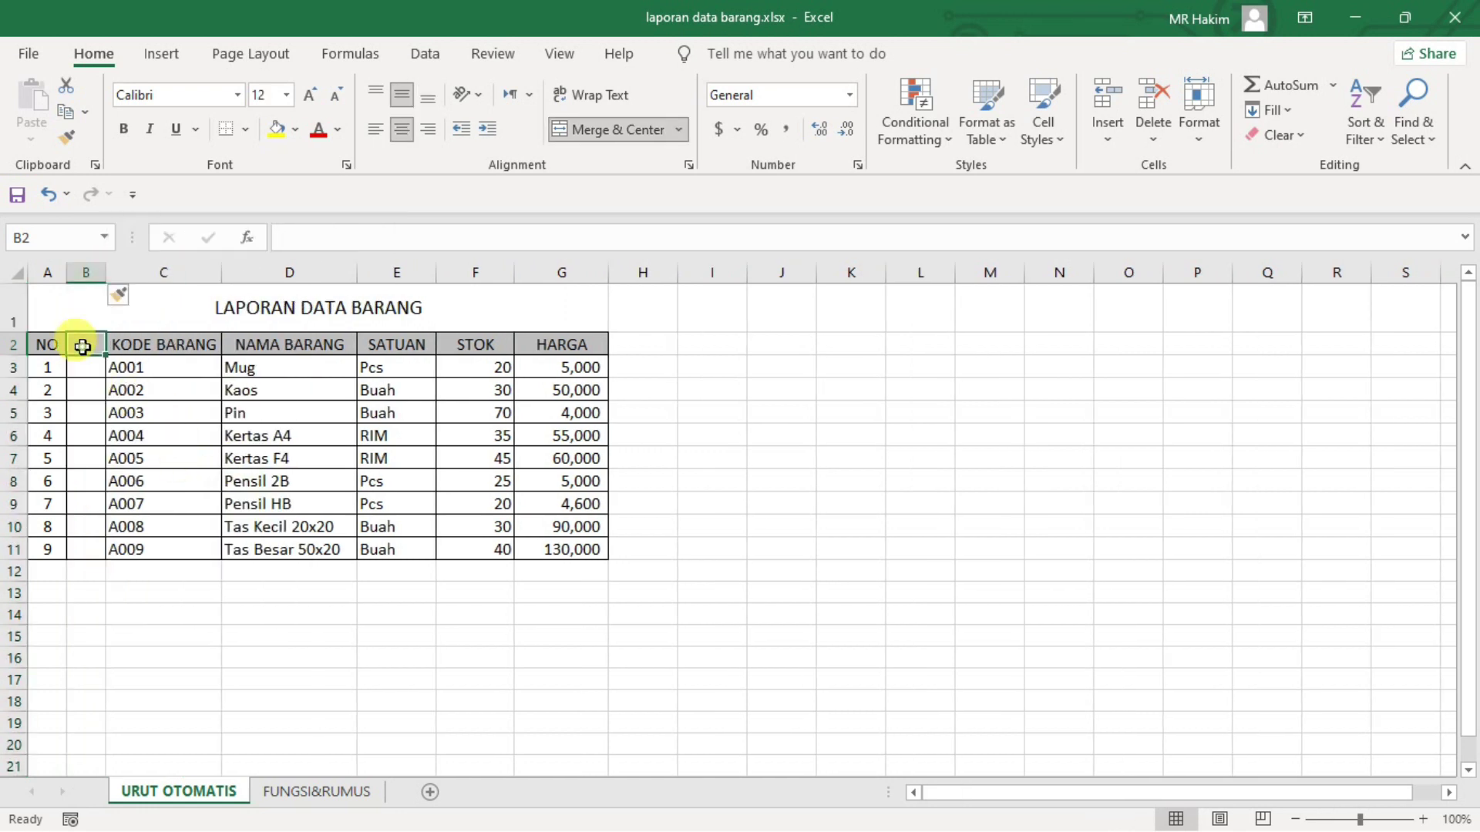
left_click(55, 343)
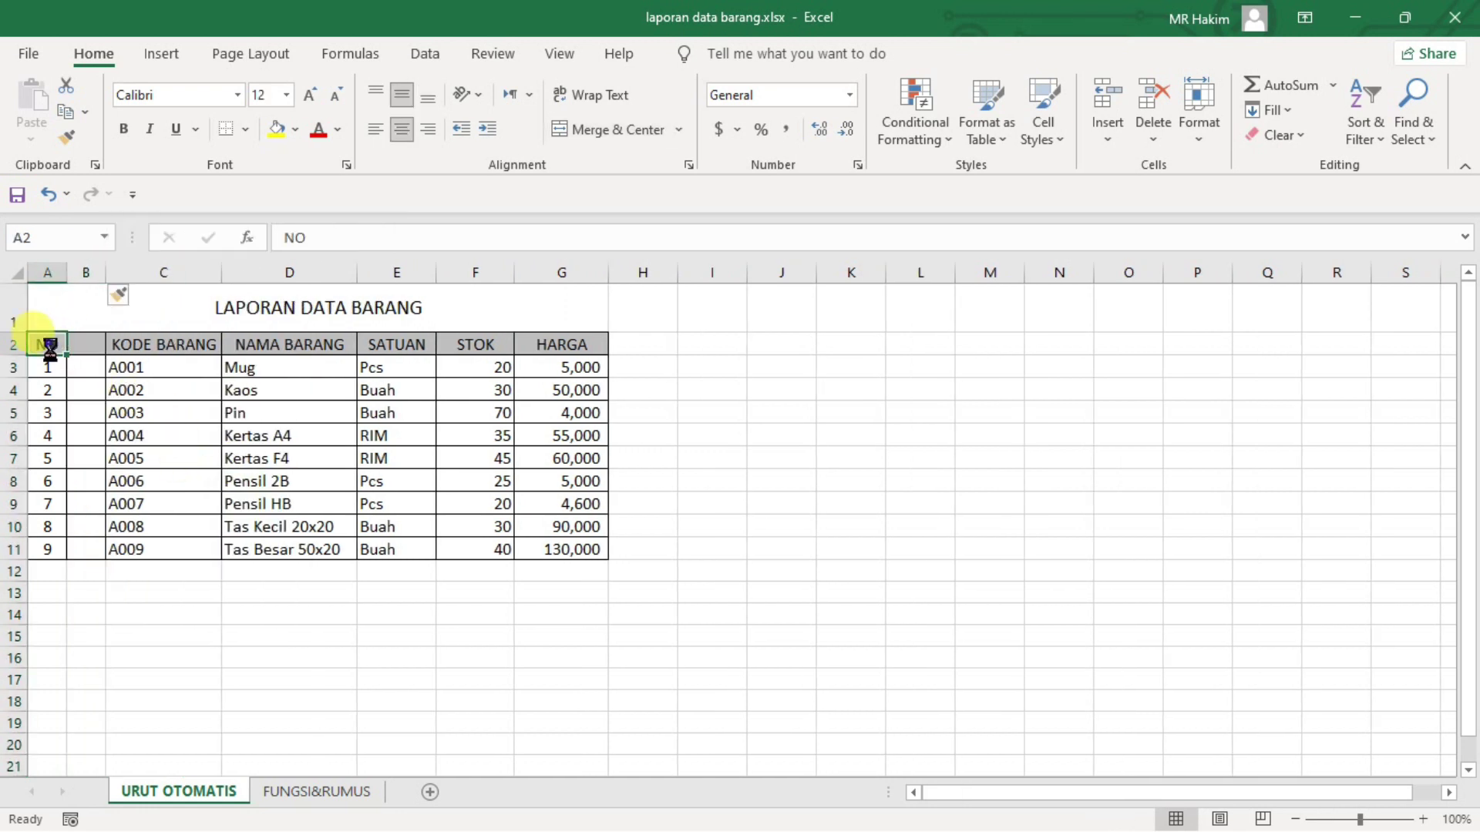
key("ctrl+c")
left_click(88, 344)
key("ctrl+v")
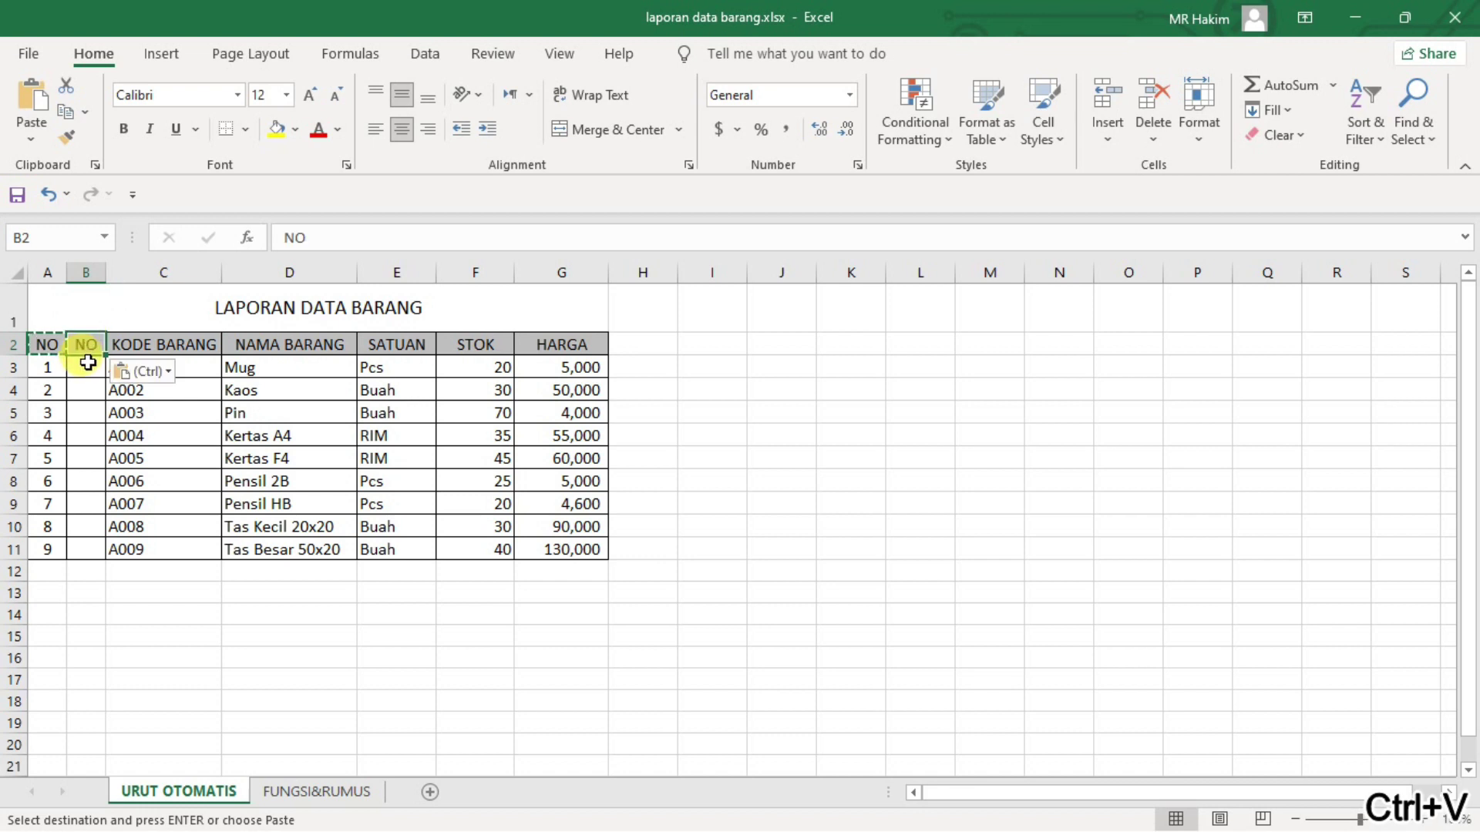
- Enter 1 and 2 in B3:B4 and extend the pattern to number B3:B11 1–9
left_click(87, 362)
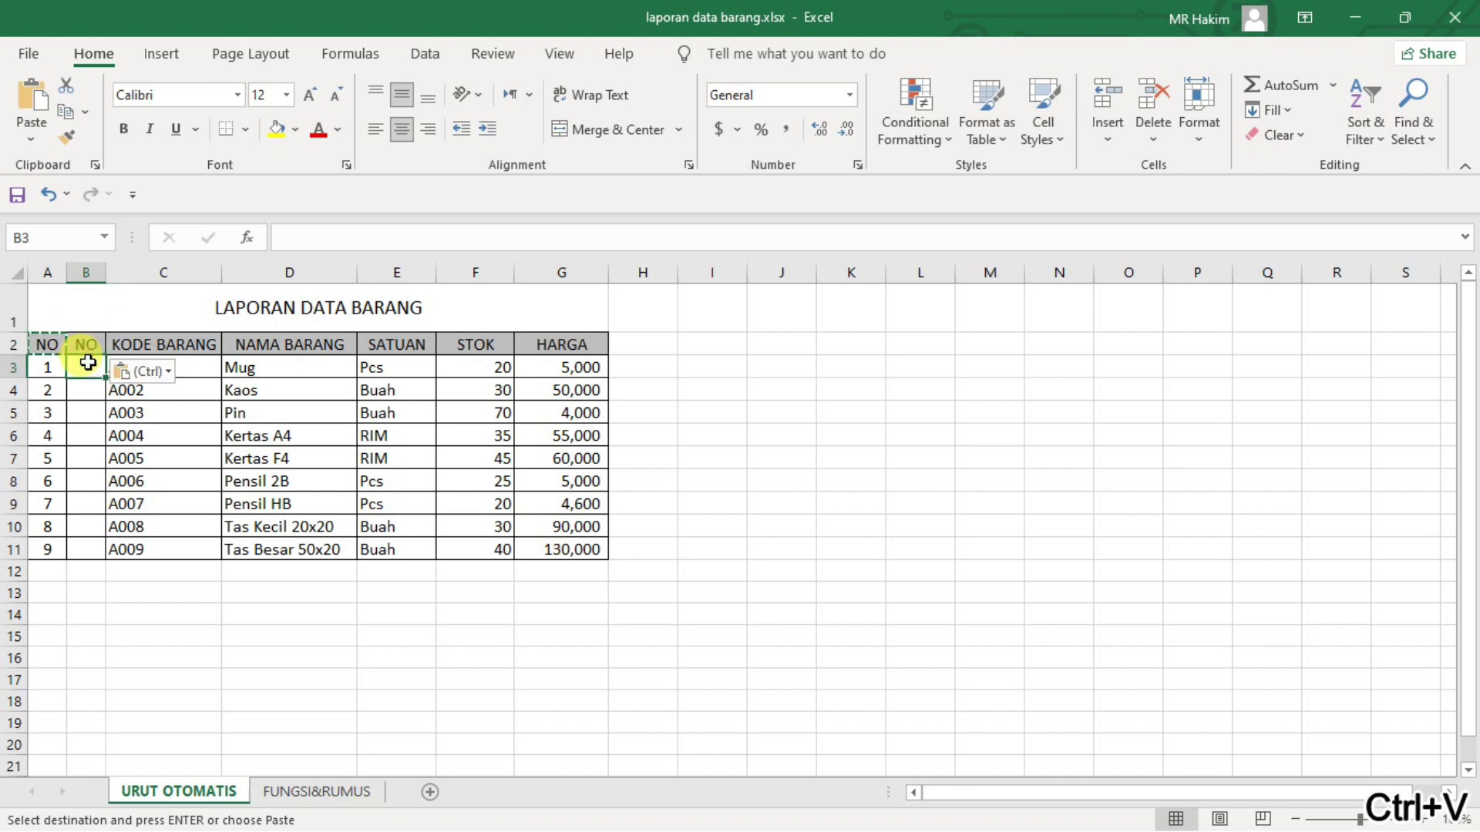
key("Escape")
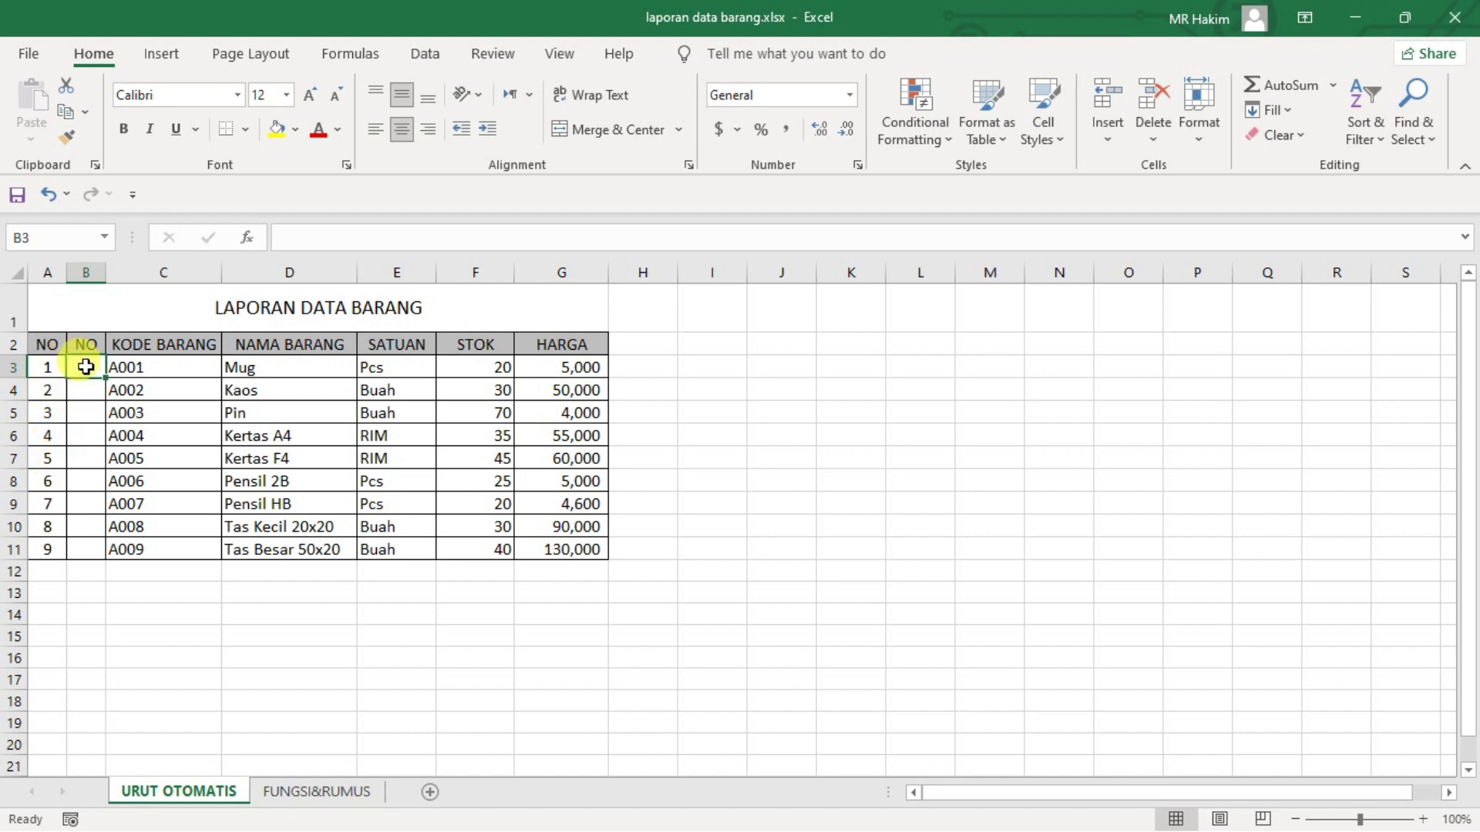
type("1")
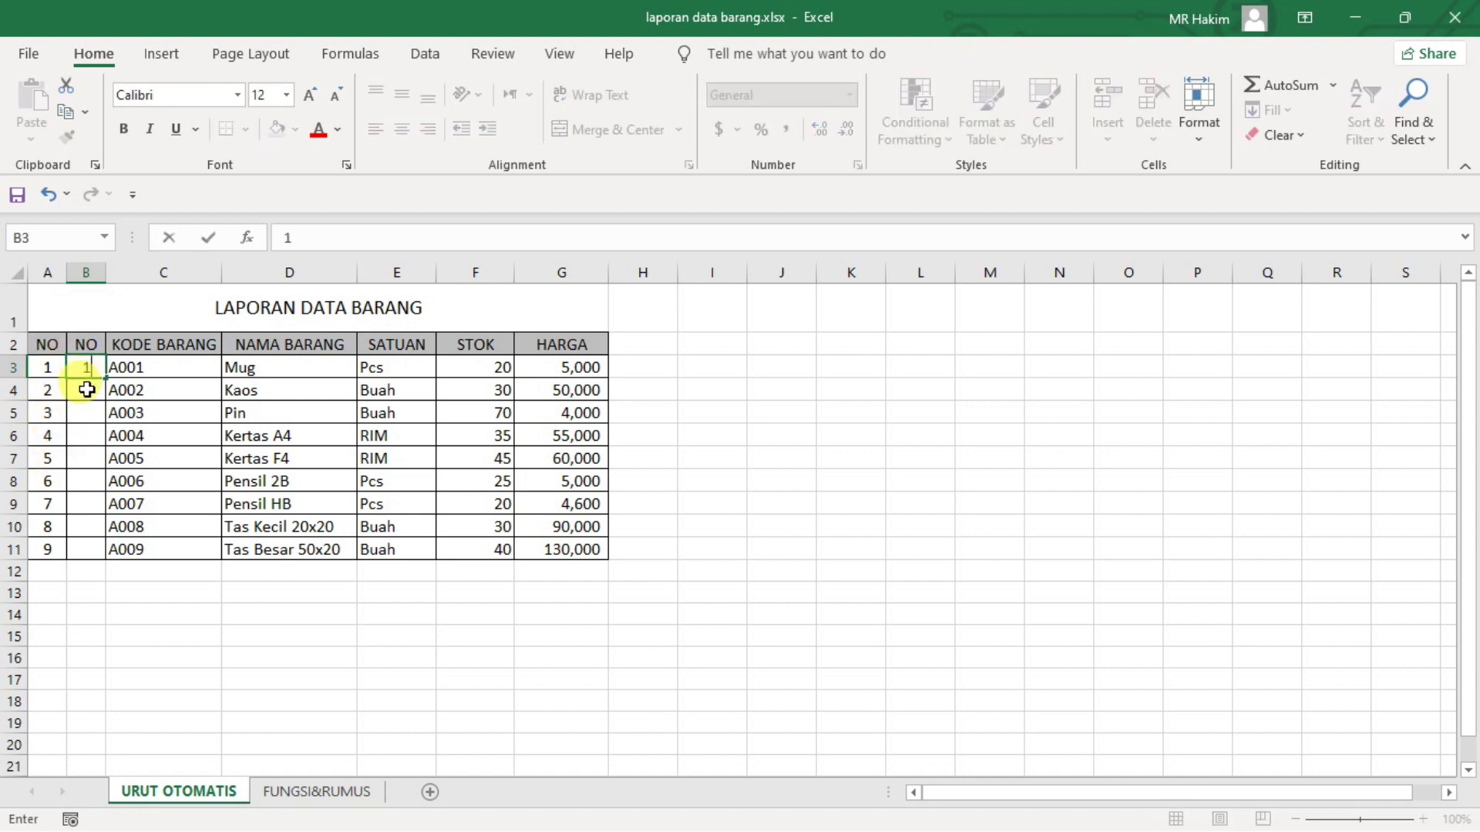
key("Return")
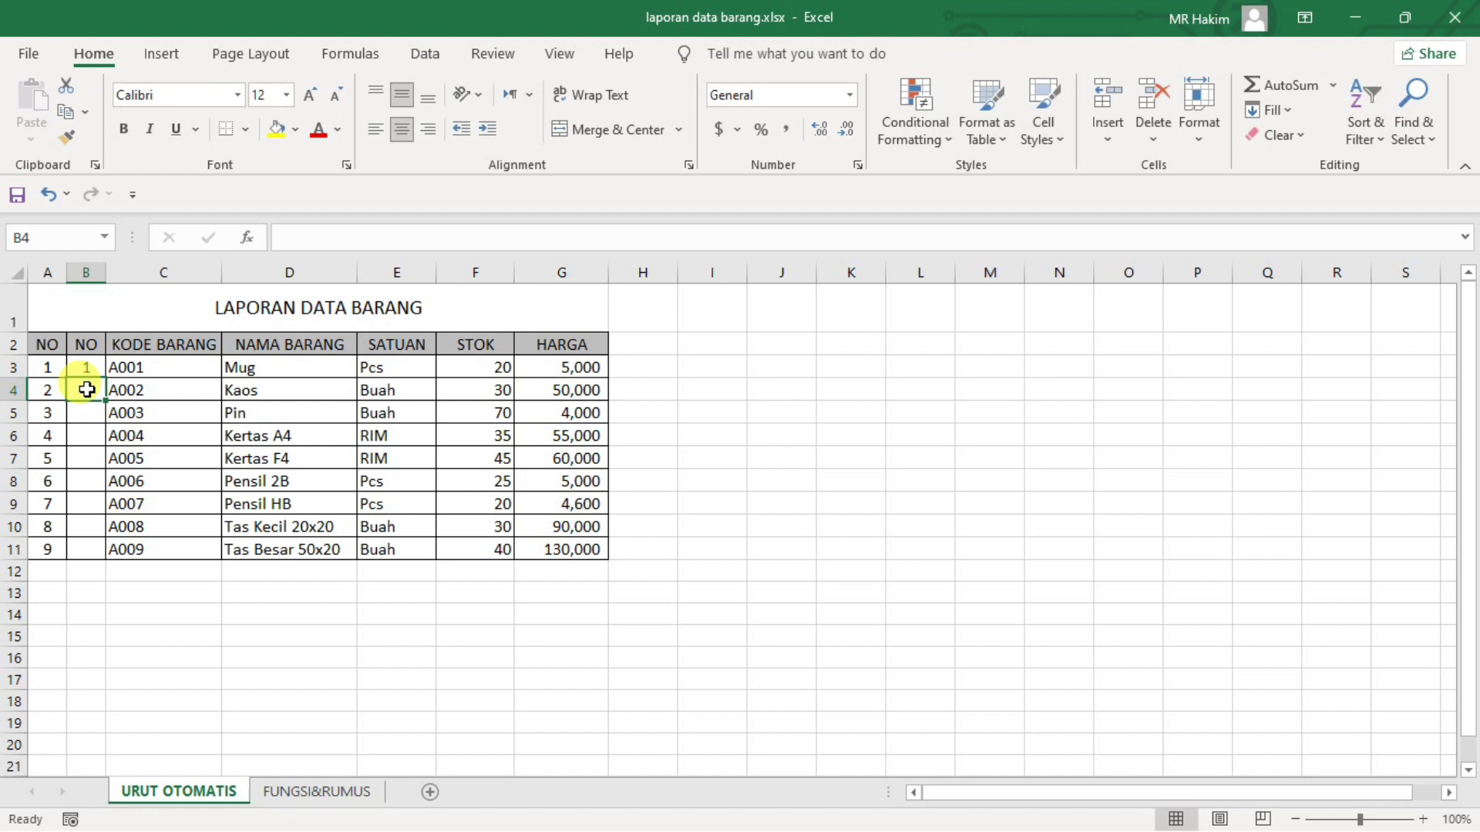
type("2")
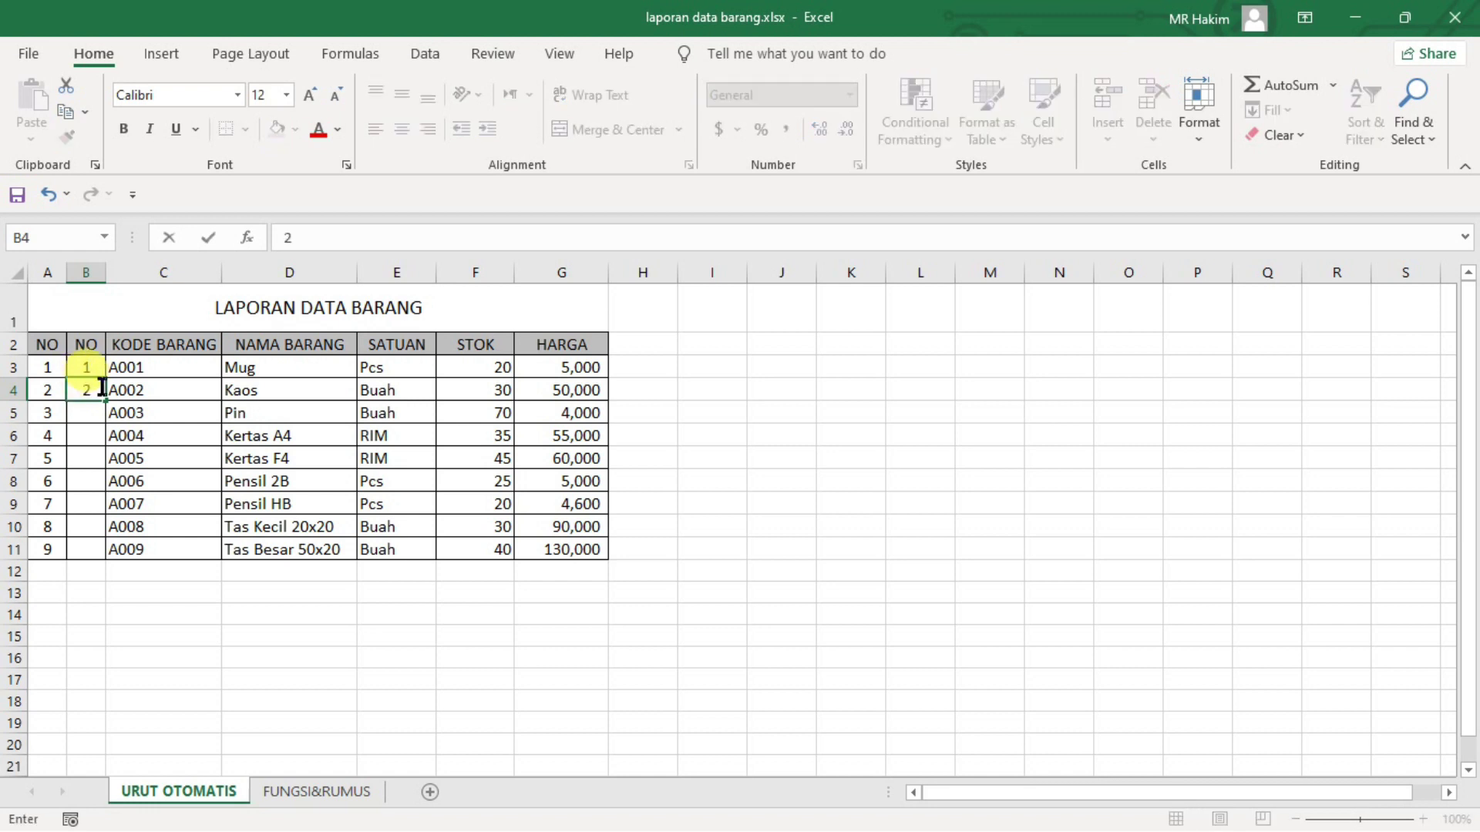
left_click(95, 368)
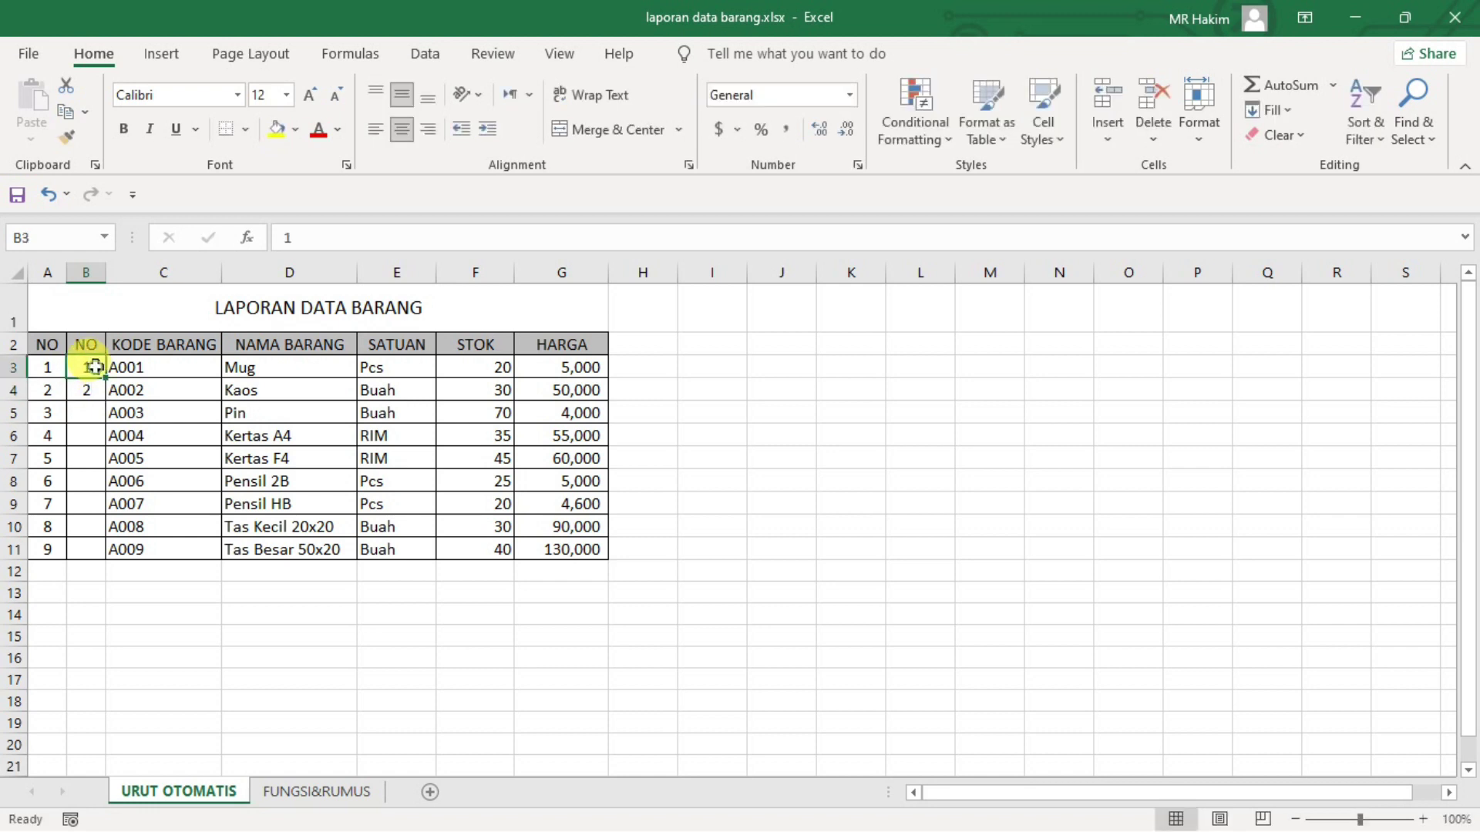
left_click_drag(95, 368, 103, 551)
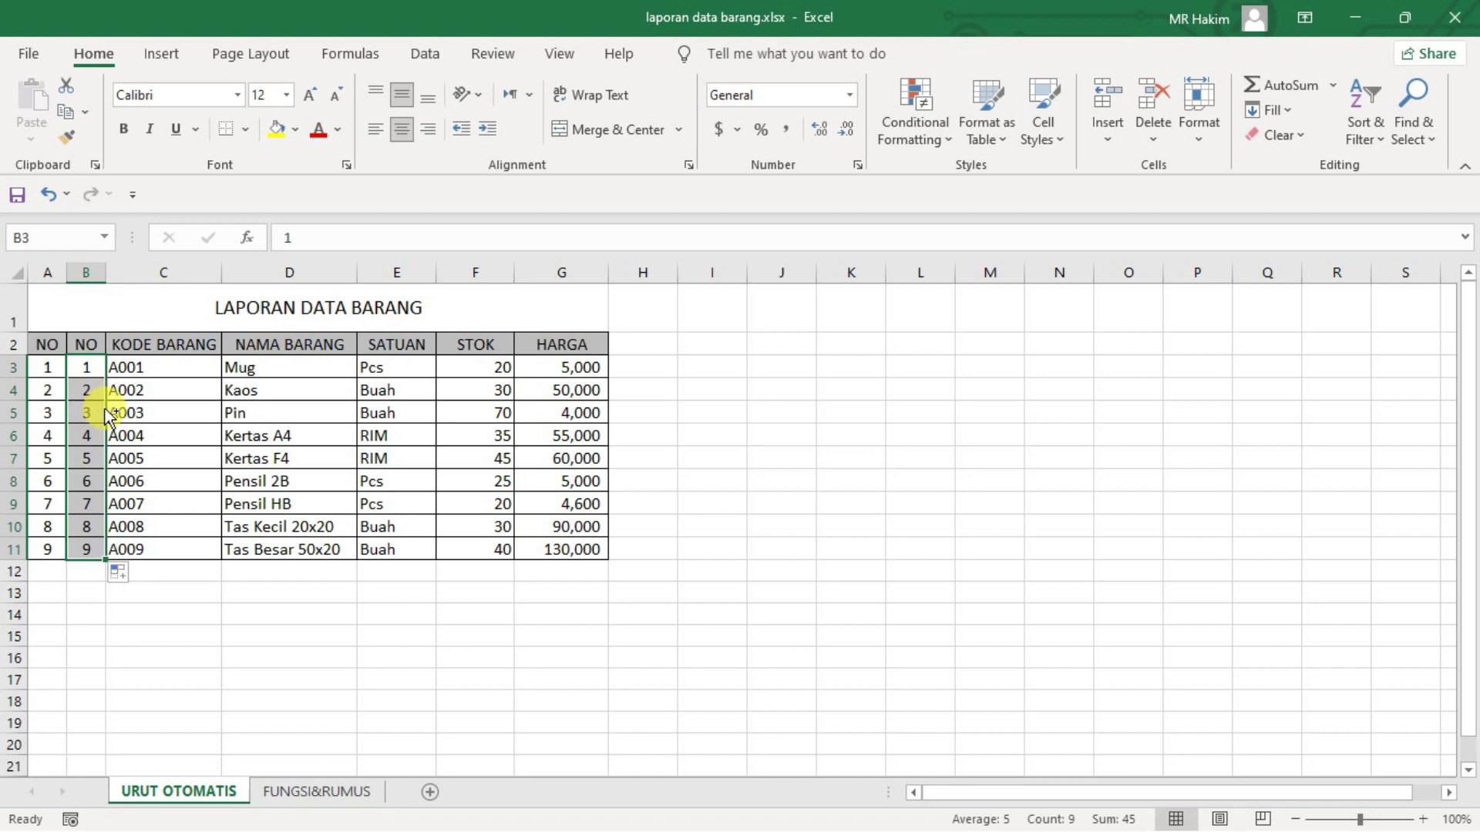
key("ctrl+z")
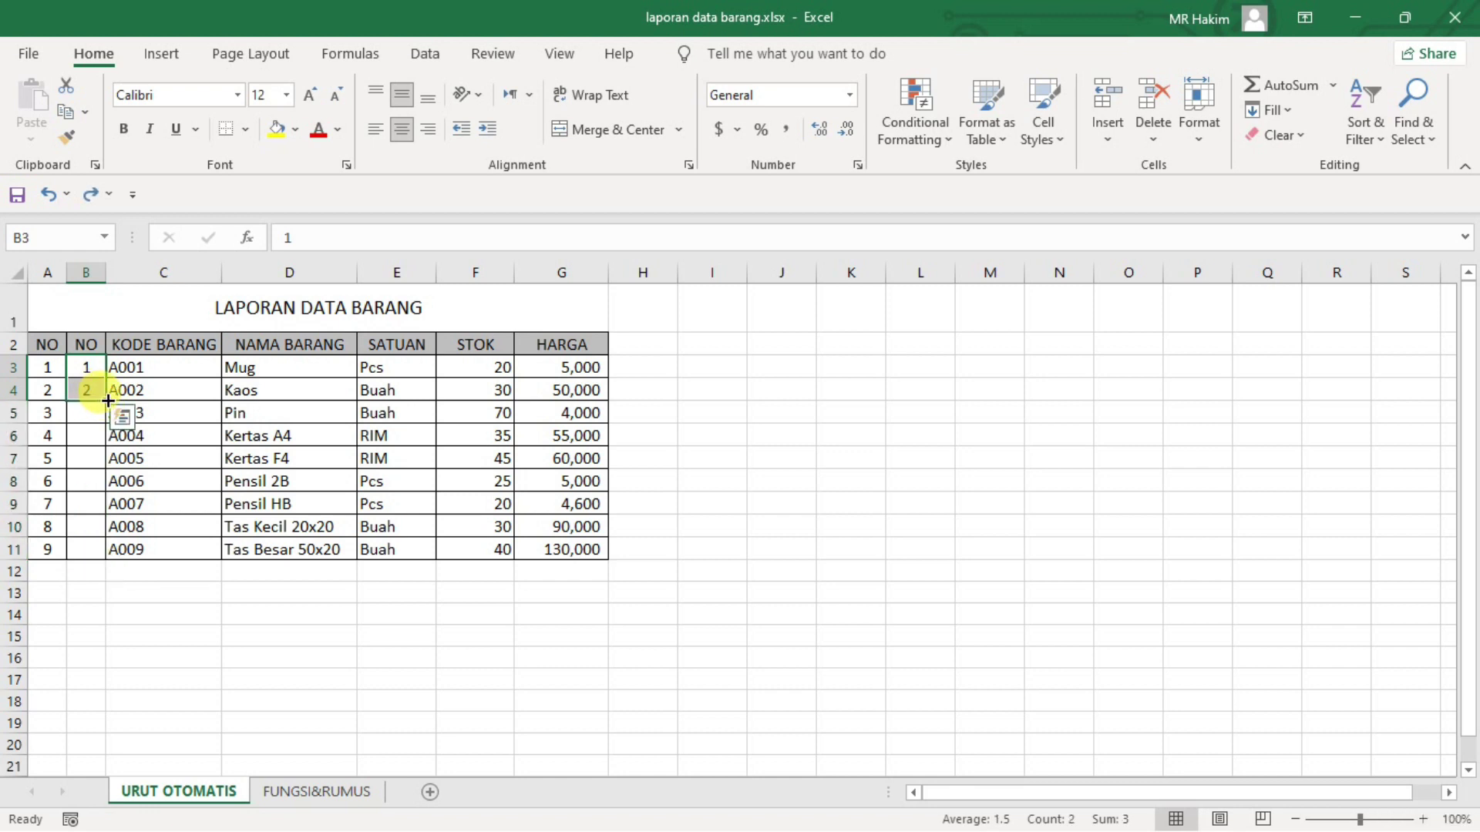
double_click(104, 401)
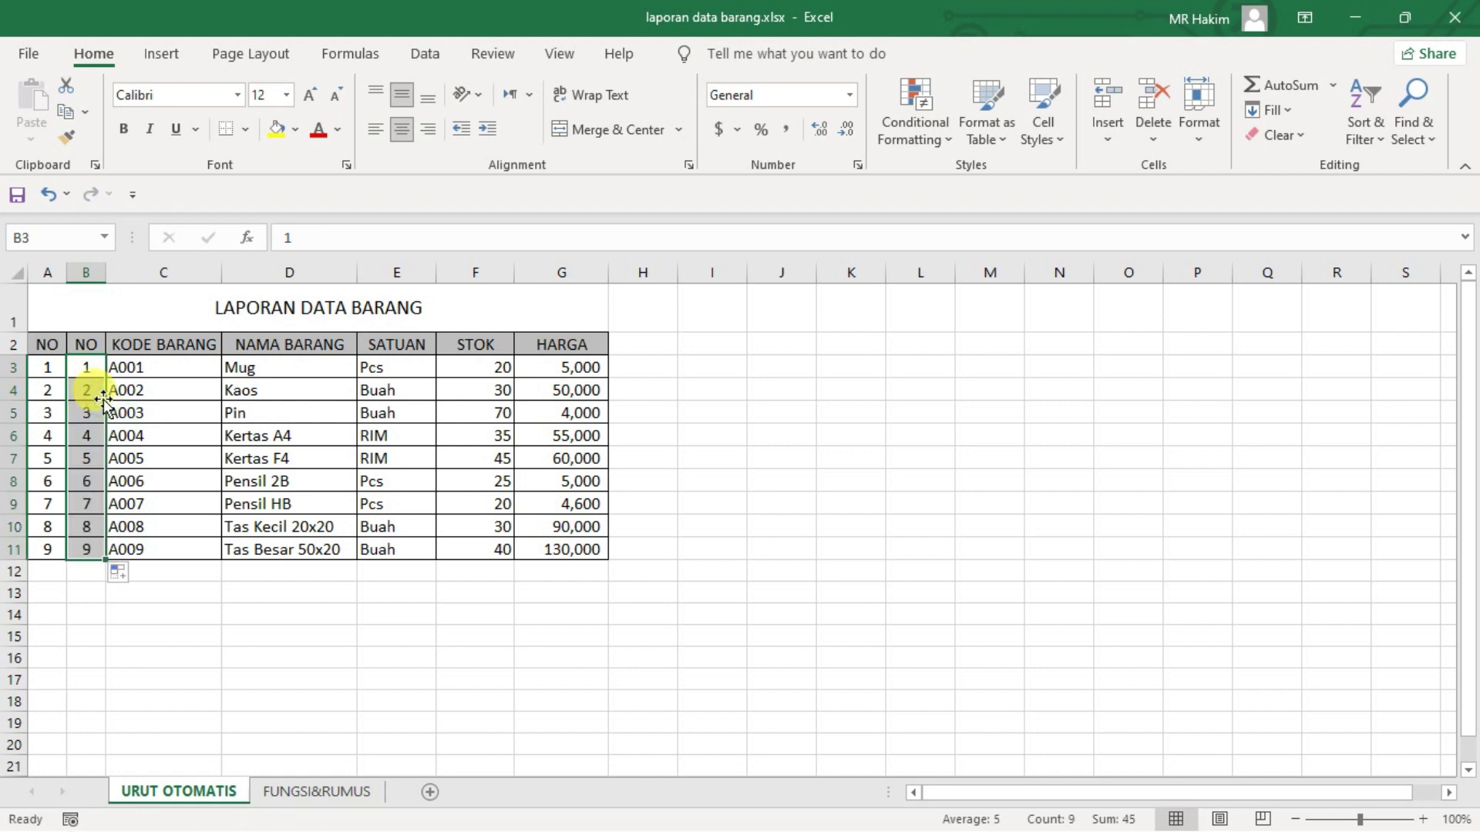
- Insert a new column C before KODE BARANG with the NO header copied from B2
left_click(130, 270)
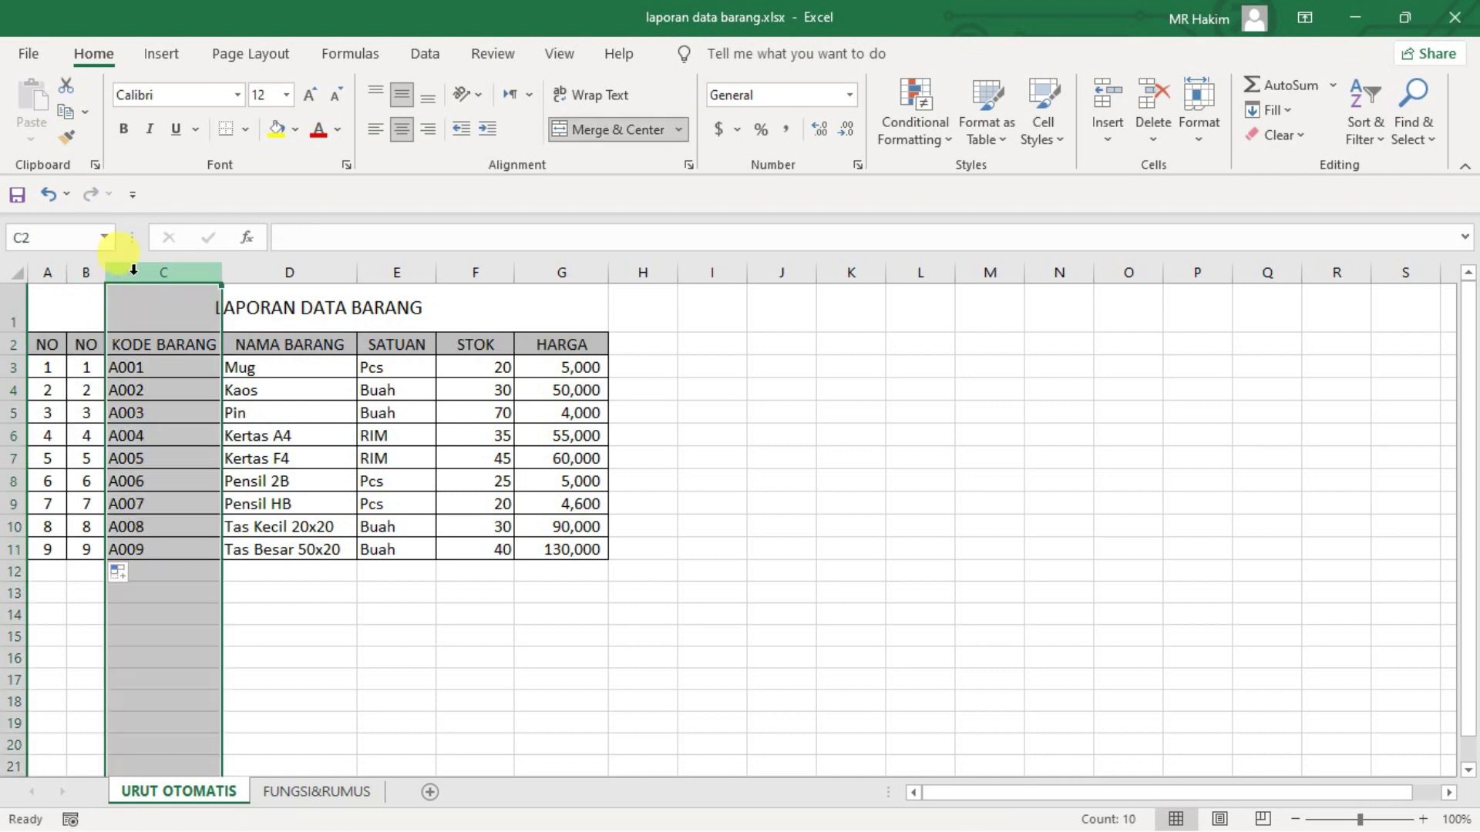
right_click(135, 271)
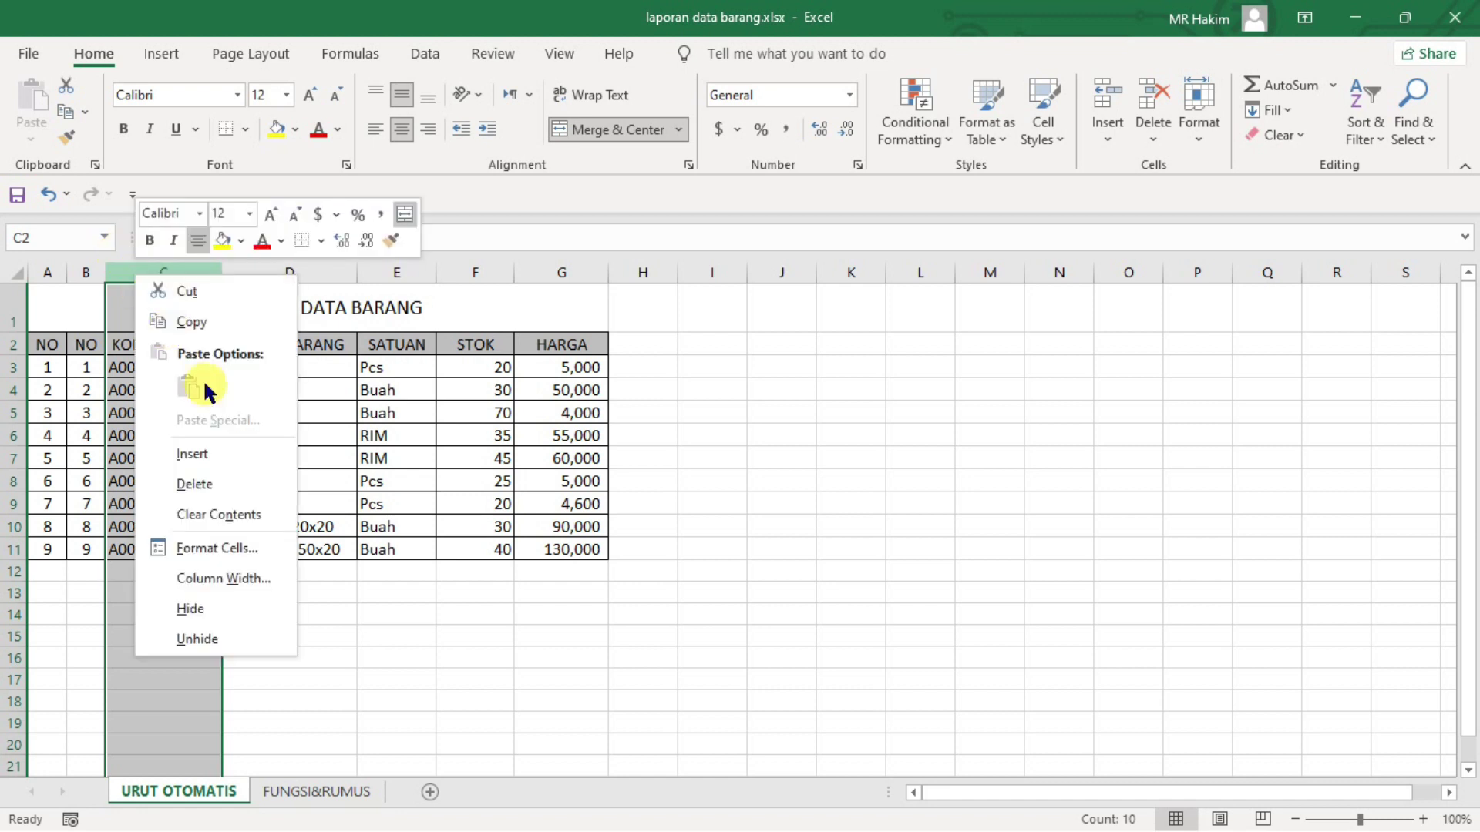
left_click(205, 453)
left_click(91, 339)
key("ctrl+c")
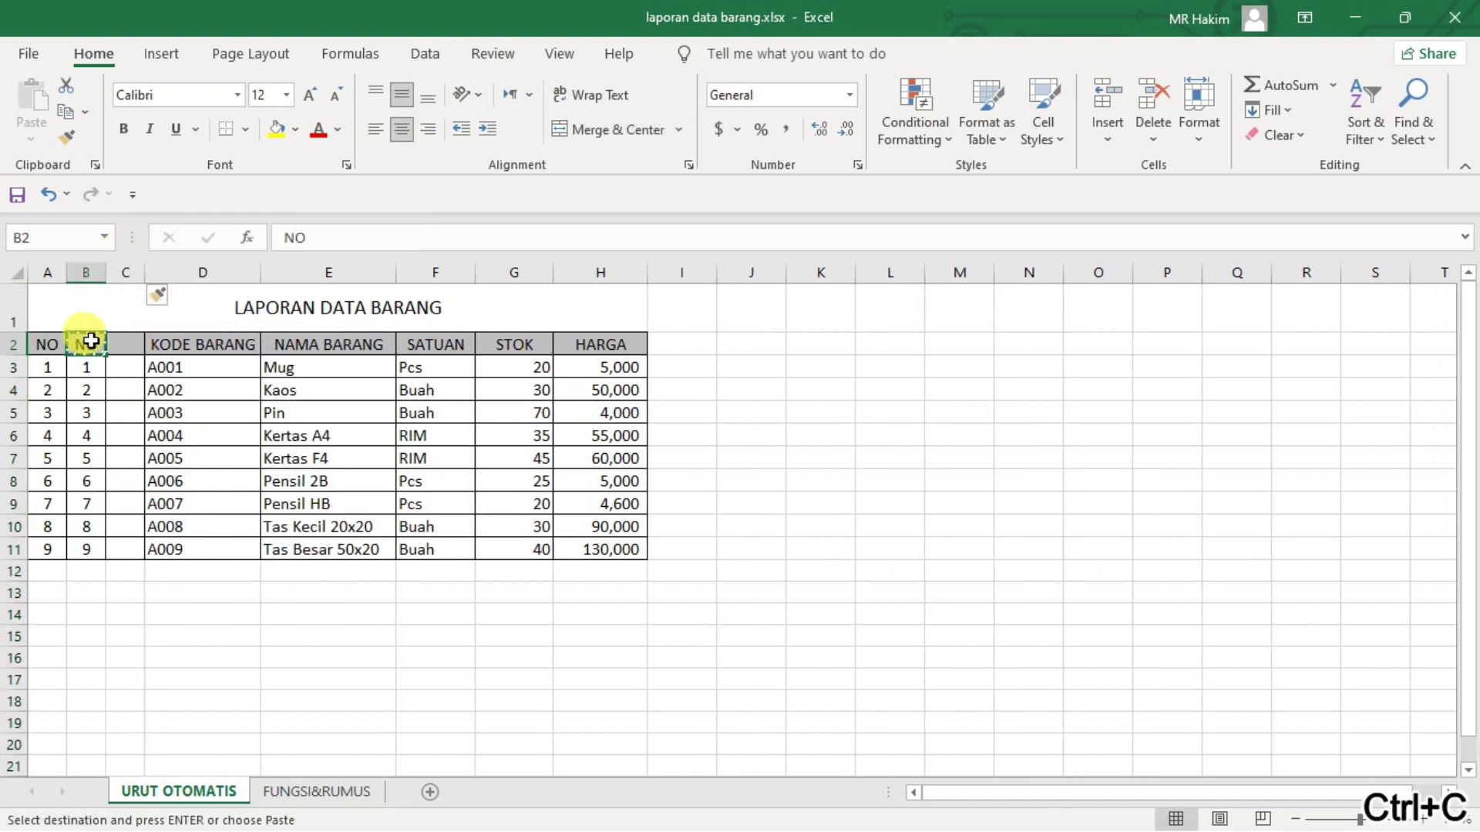
key("Right")
key("Return")
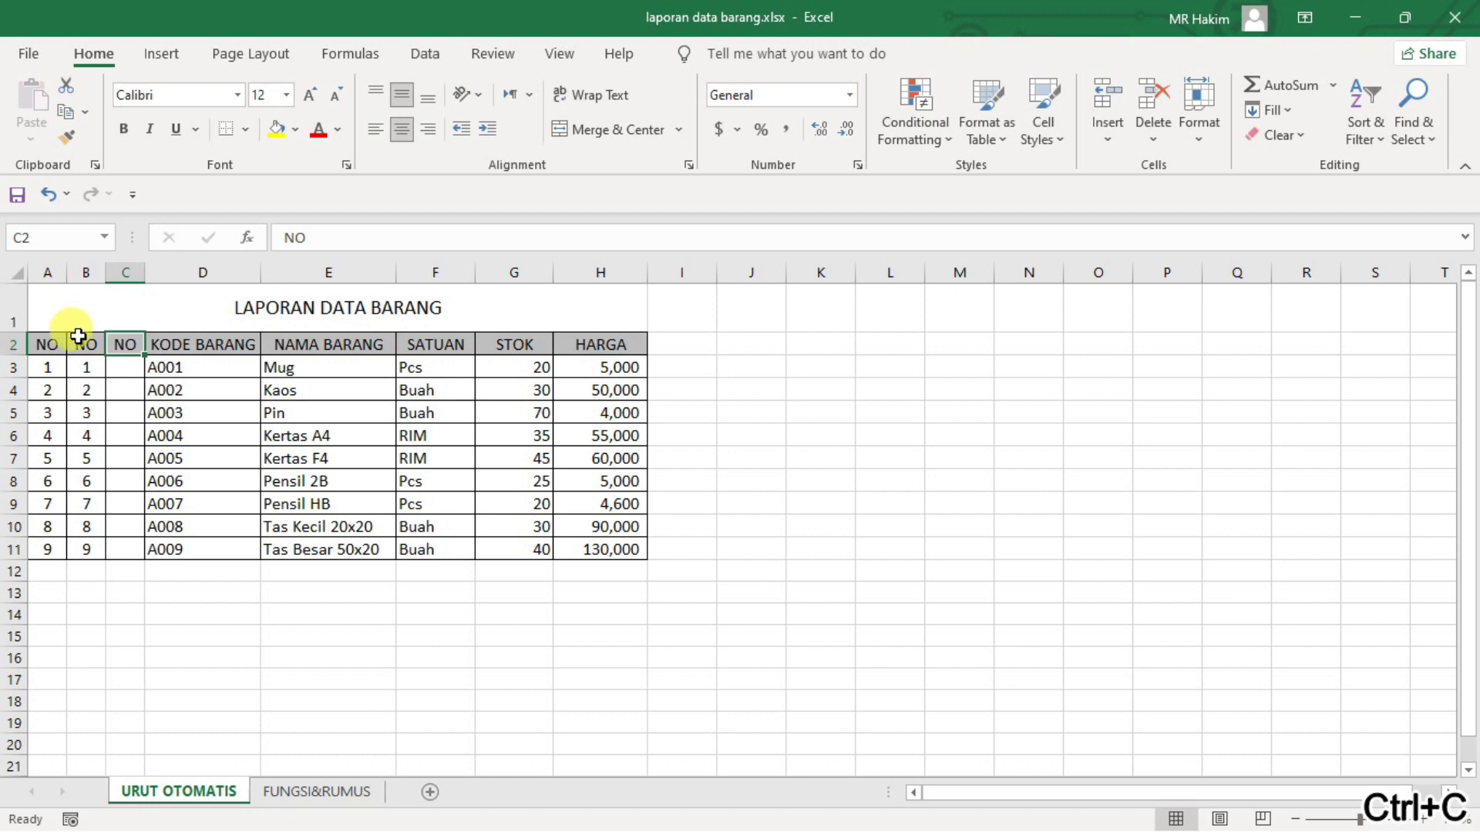
- Enter 1 in cell C3 of the new NO column
left_click(129, 371)
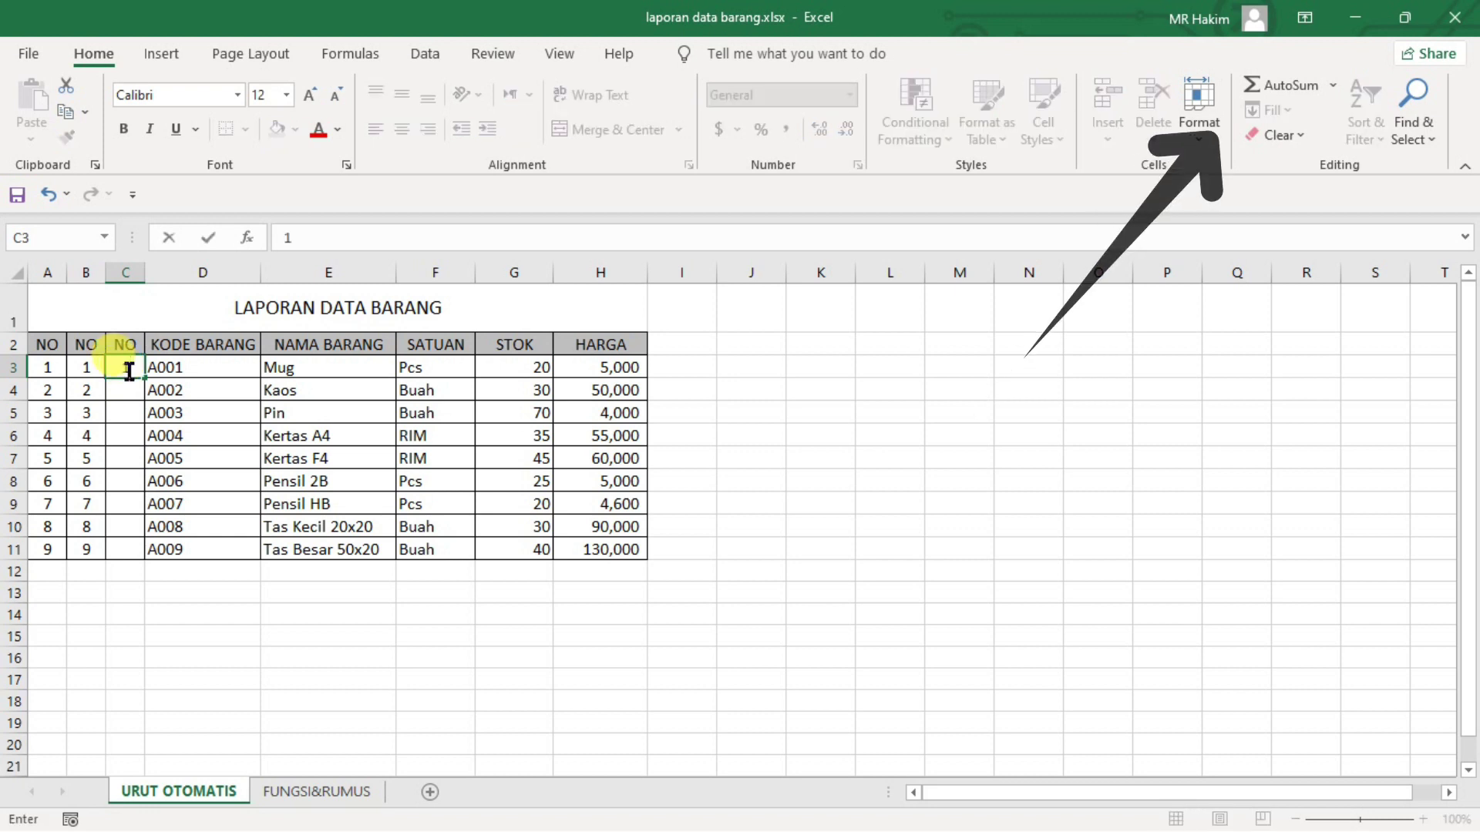
left_click(128, 391)
left_click(129, 365)
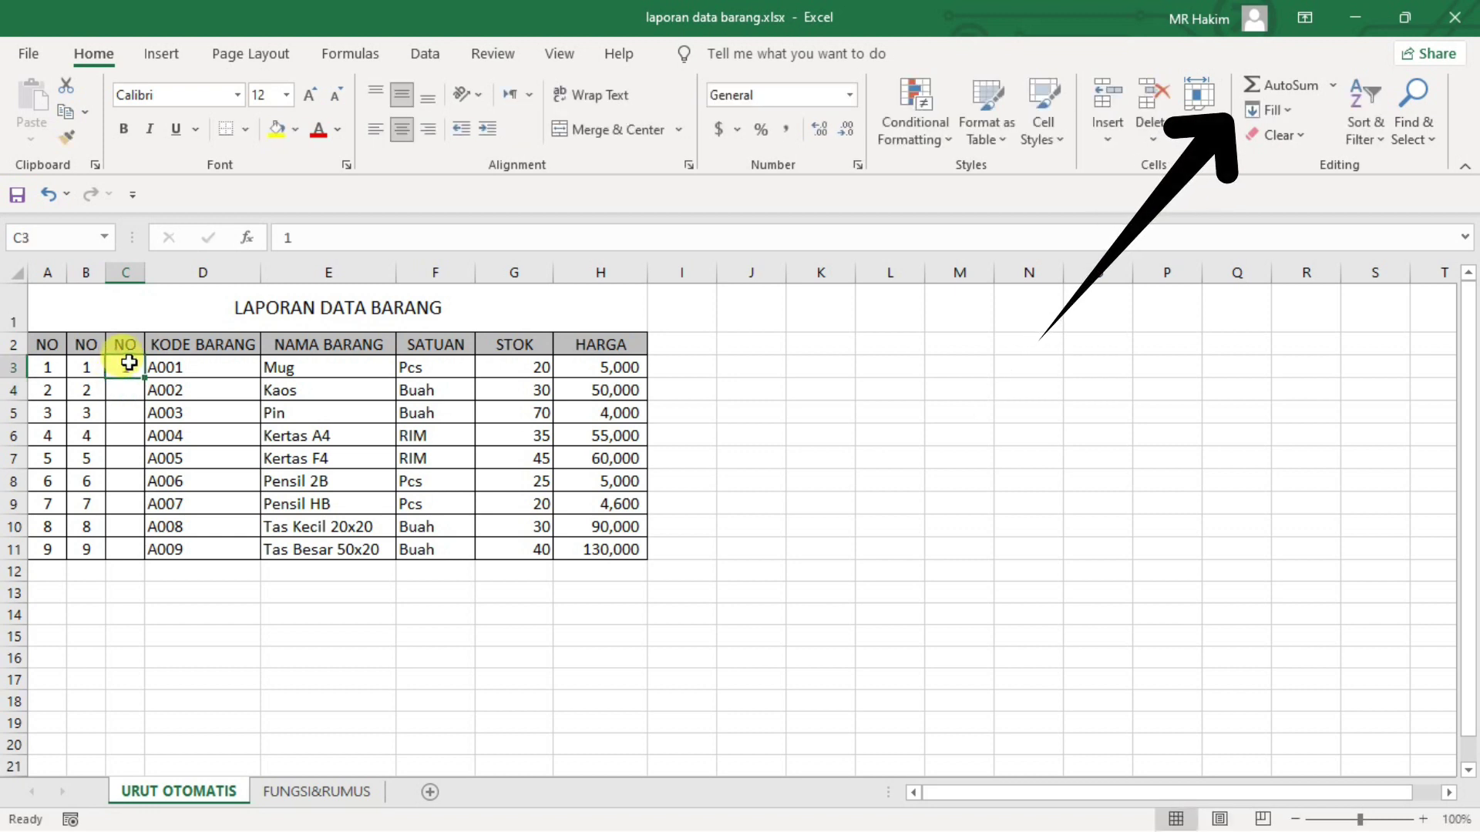
- Fill column C from C3 with a linear series in columns, step 1, stop value 1000
left_click(1283, 105)
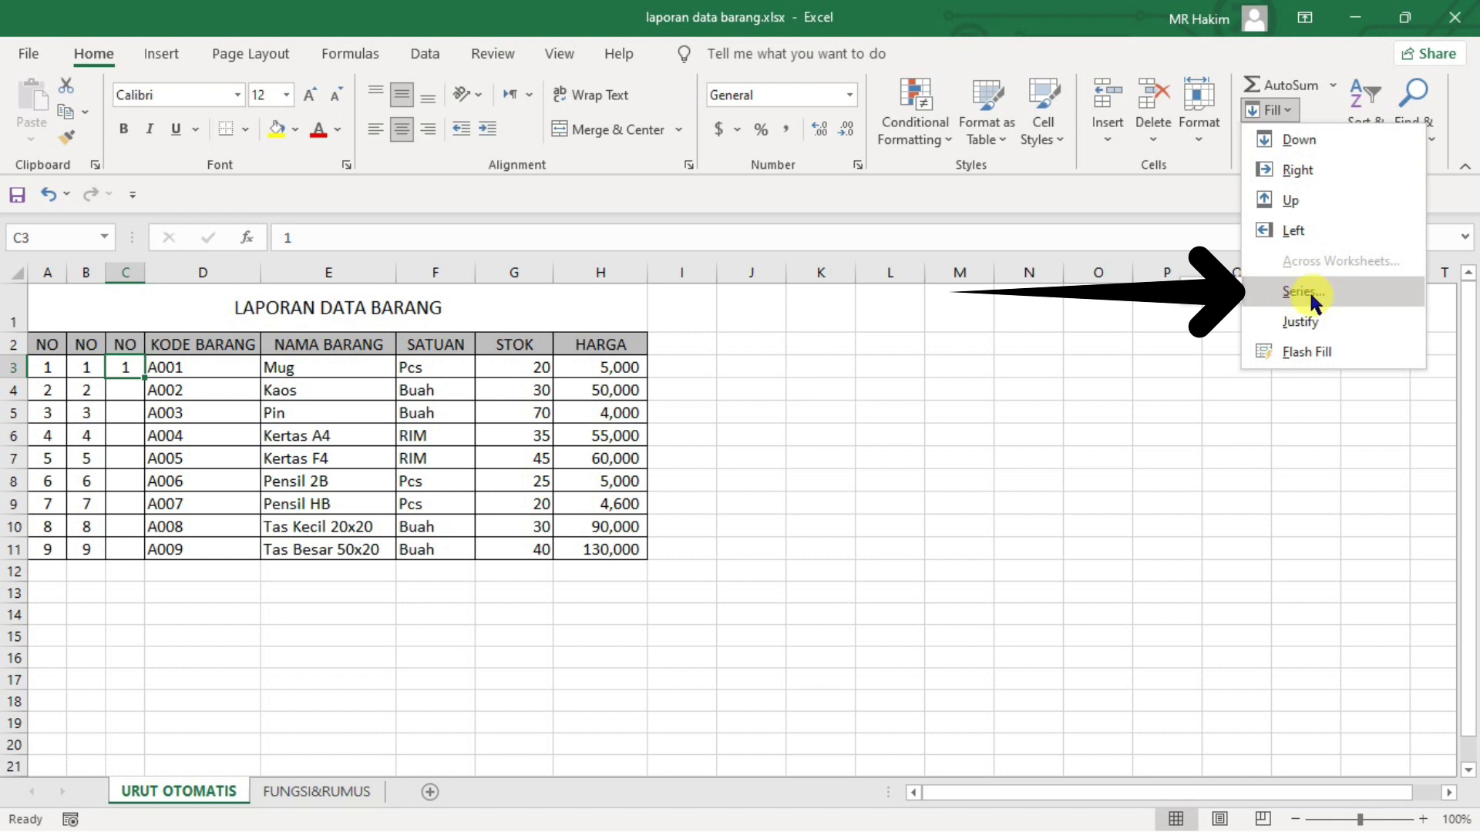
left_click(1303, 292)
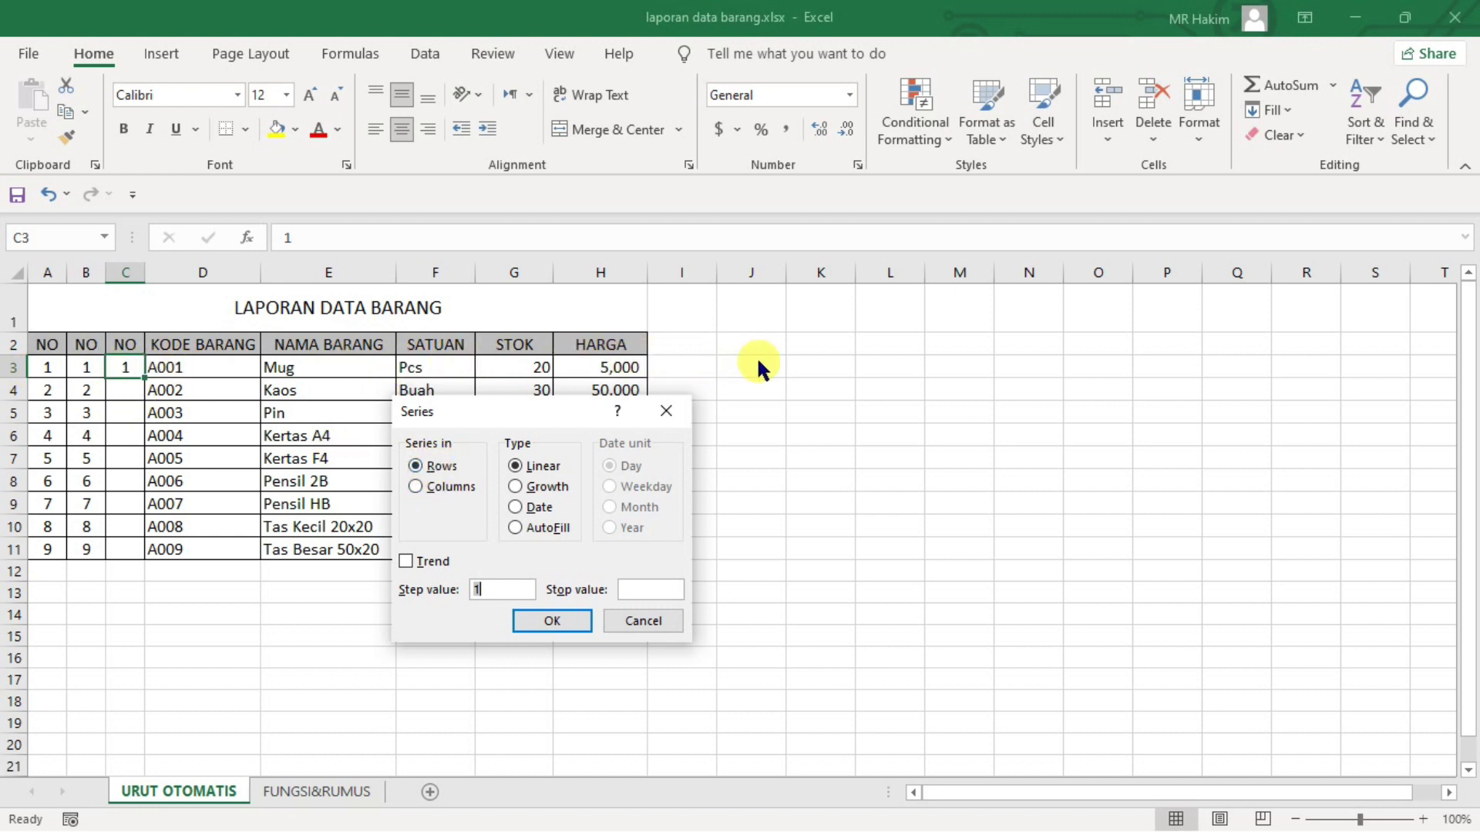
left_click(426, 489)
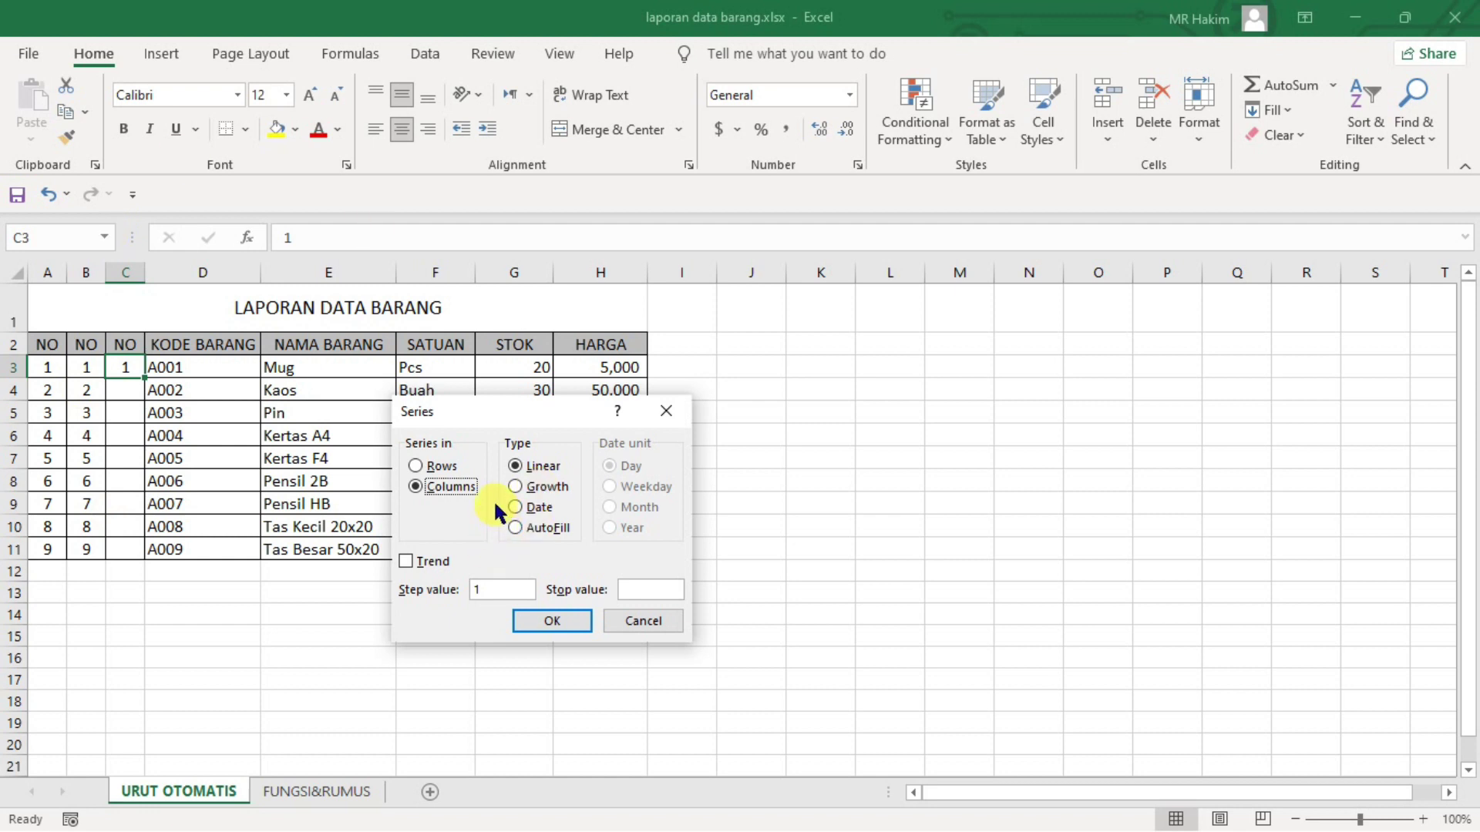
left_click(654, 590)
type("1000")
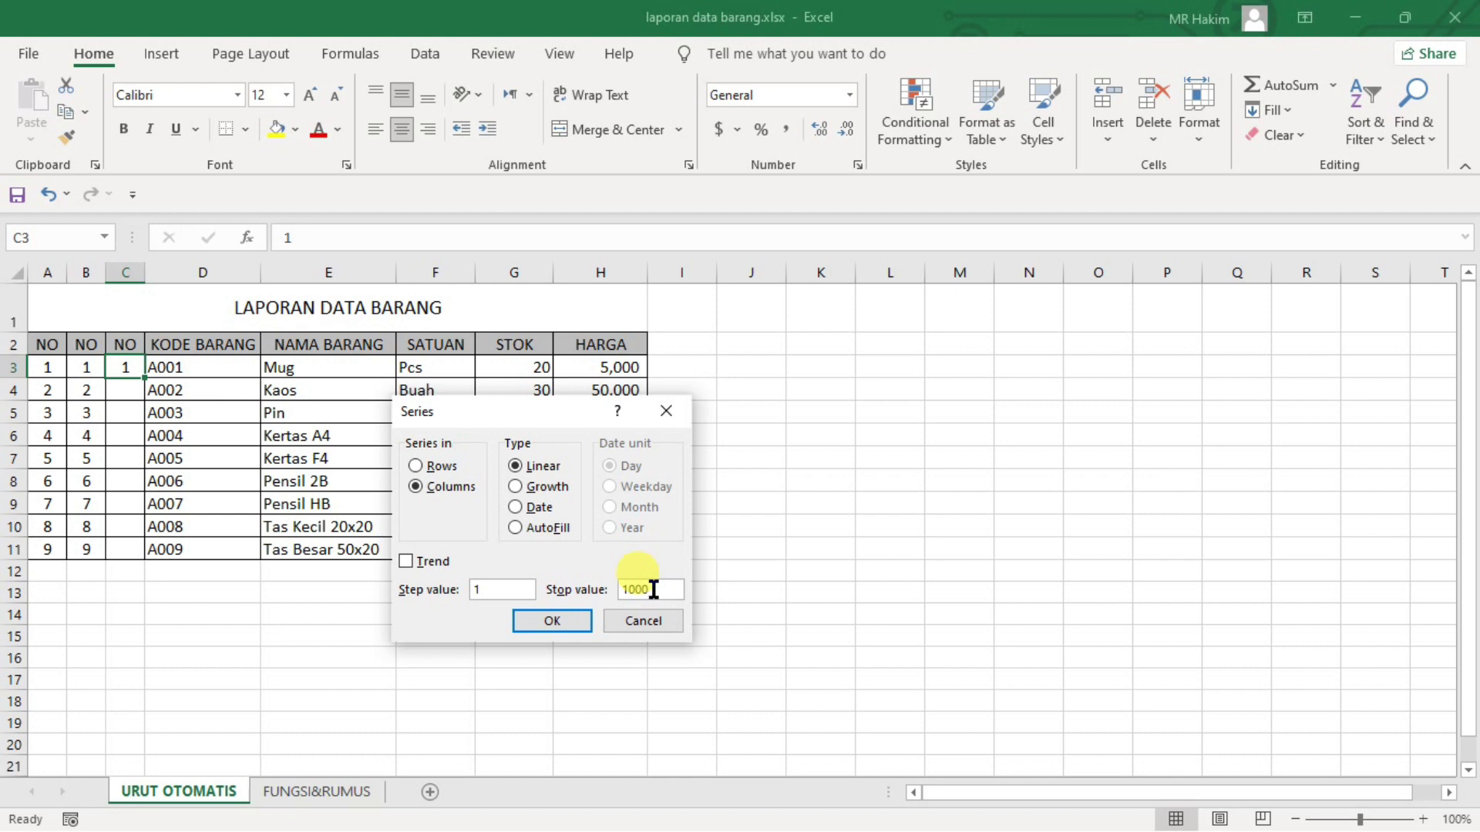
left_click(565, 624)
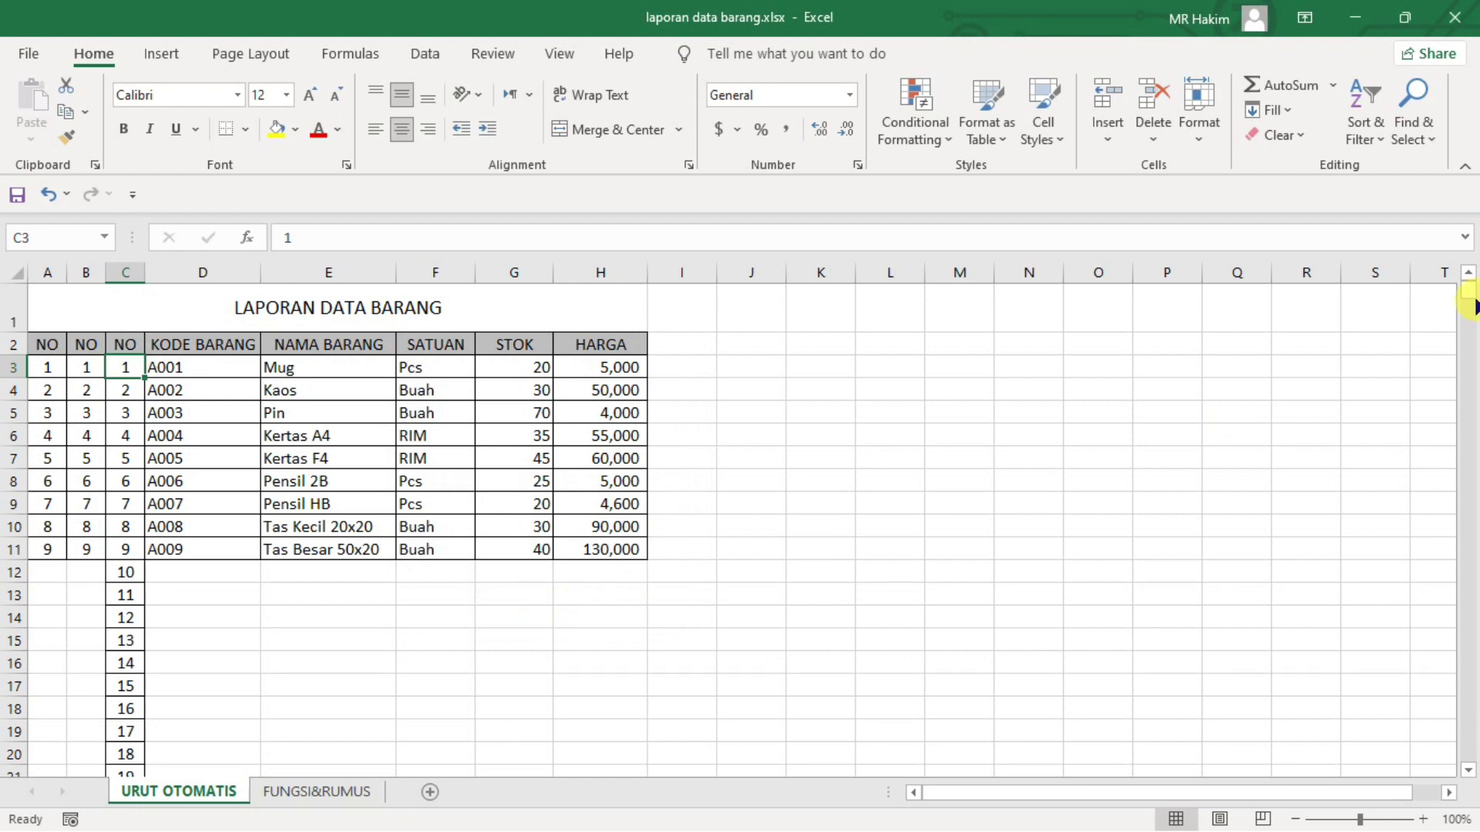
- Widen column C so the last series value, 1000, displays fully
left_click_drag(1473, 307, 1476, 790)
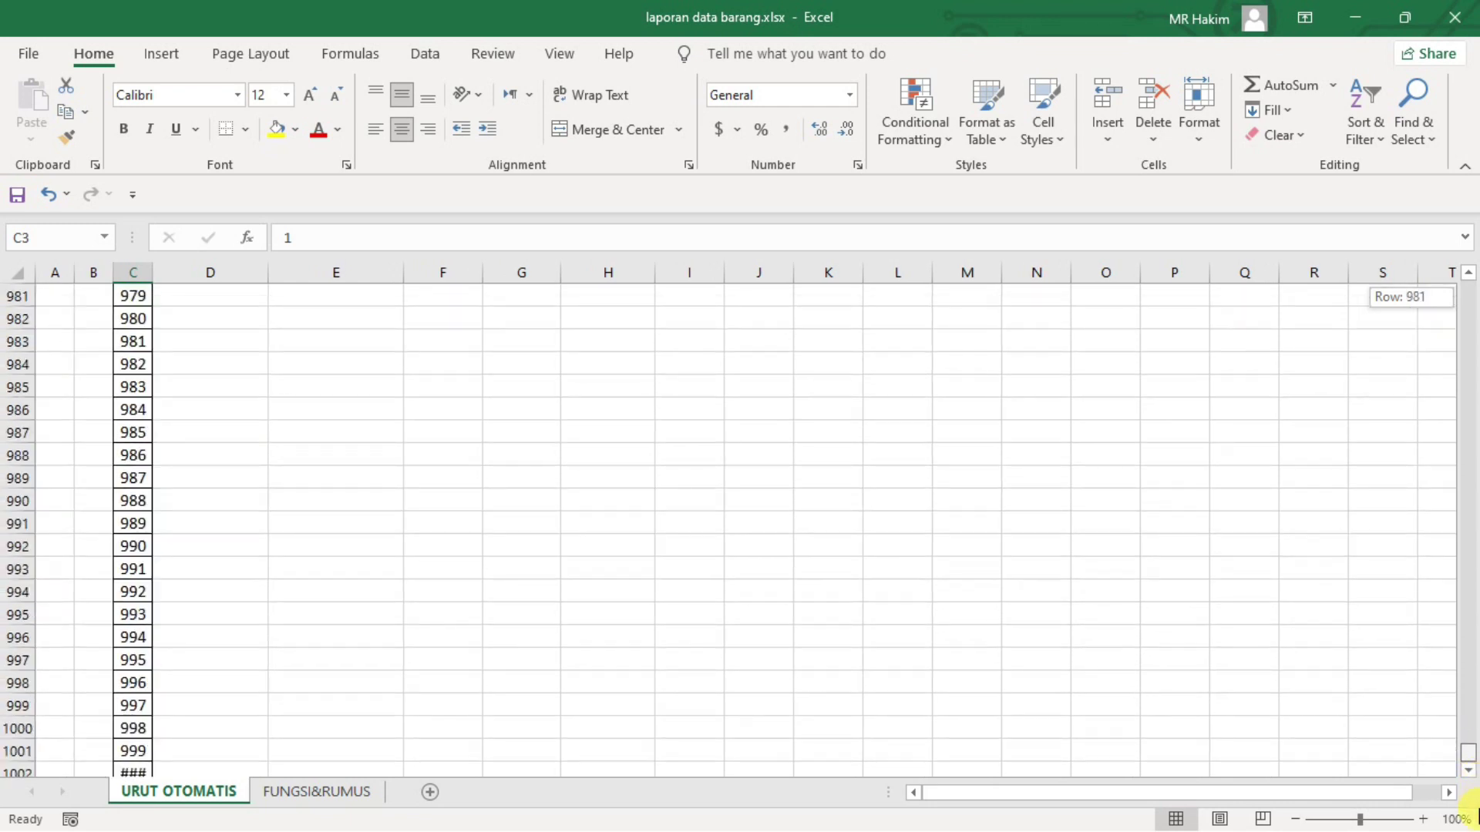
scroll(1473, 678, "down", 4)
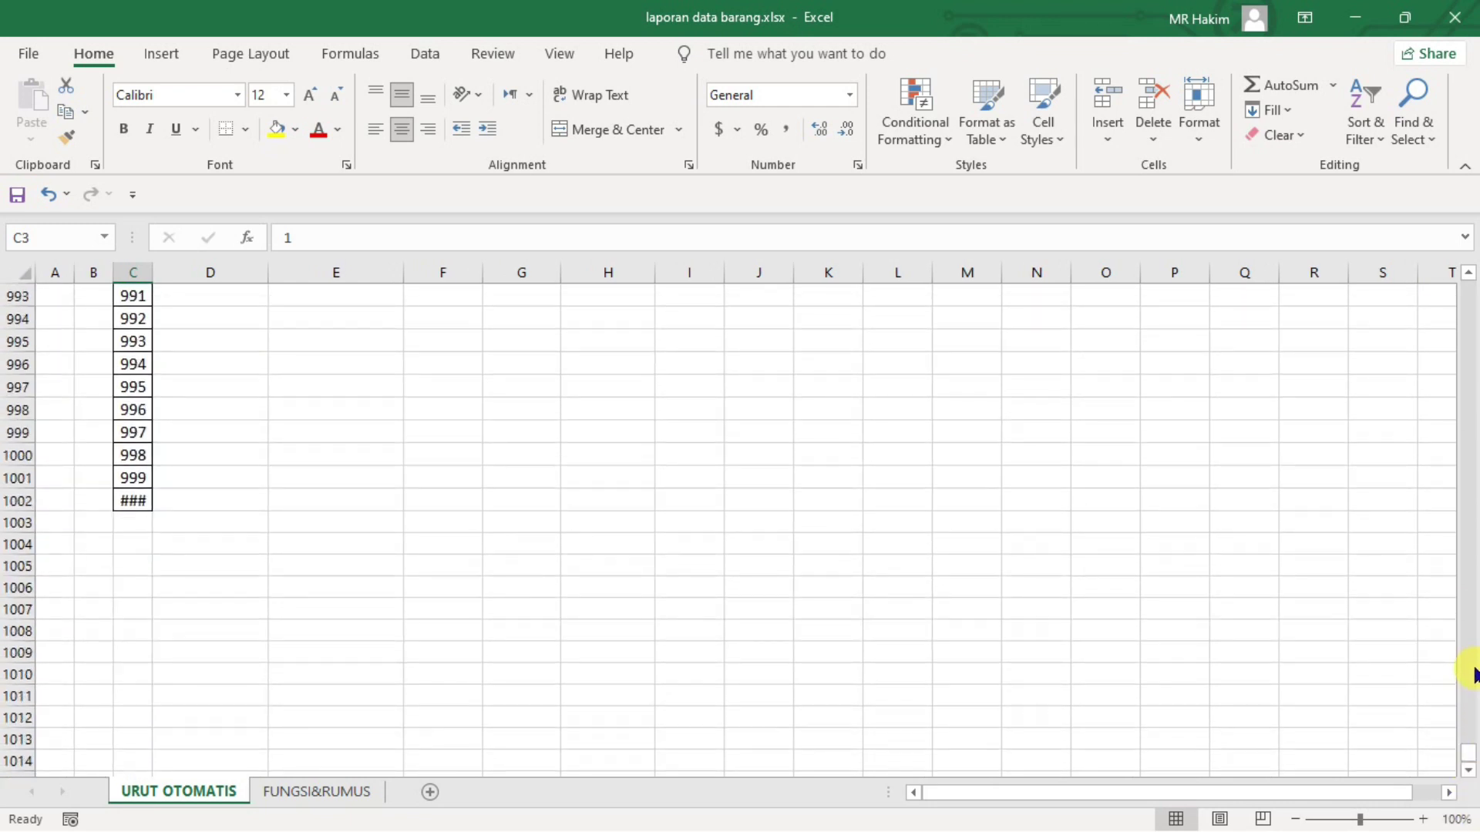
left_click_drag(152, 273, 162, 281)
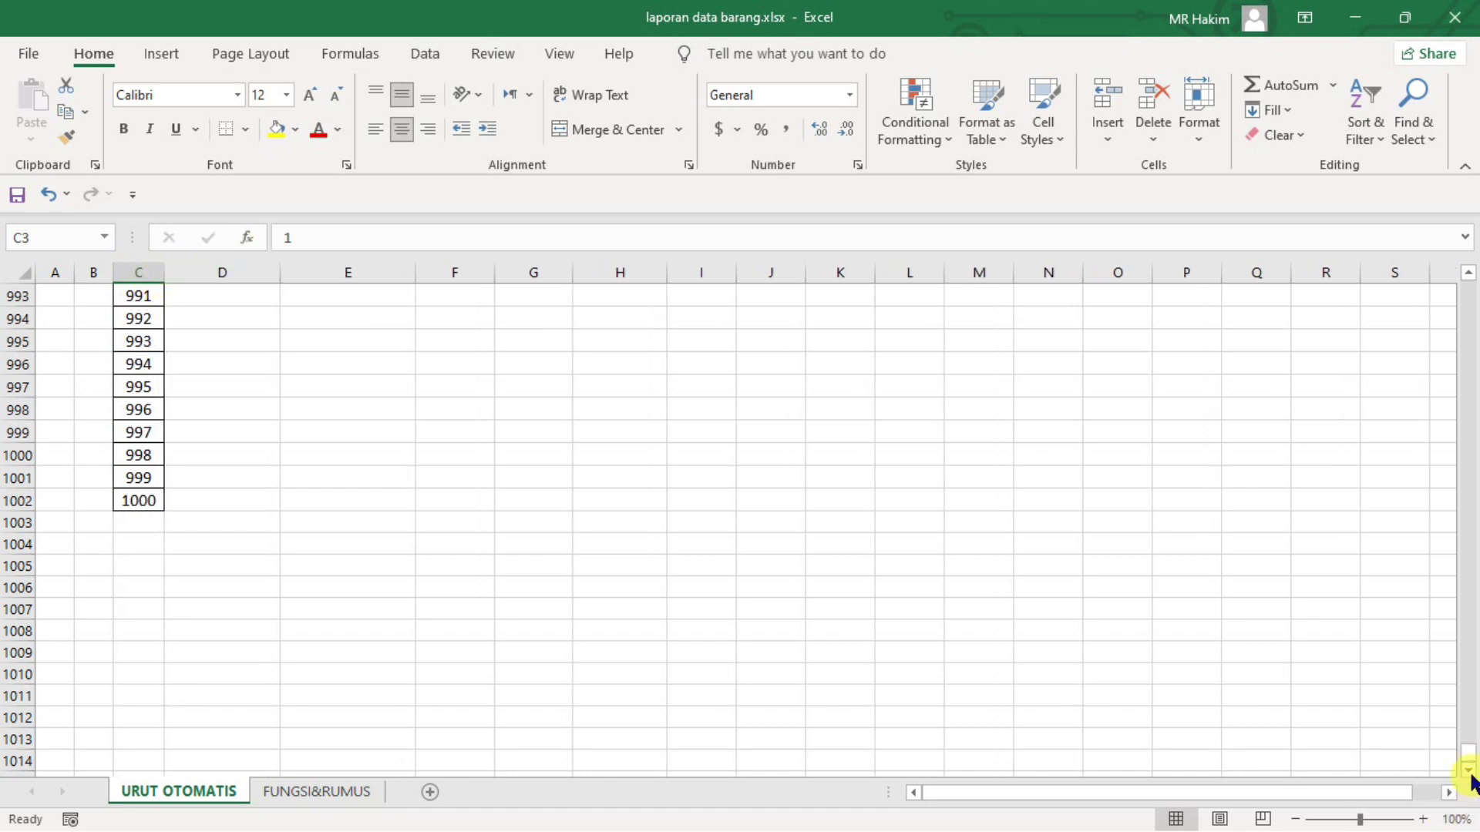
left_click_drag(1468, 756, 1468, 290)
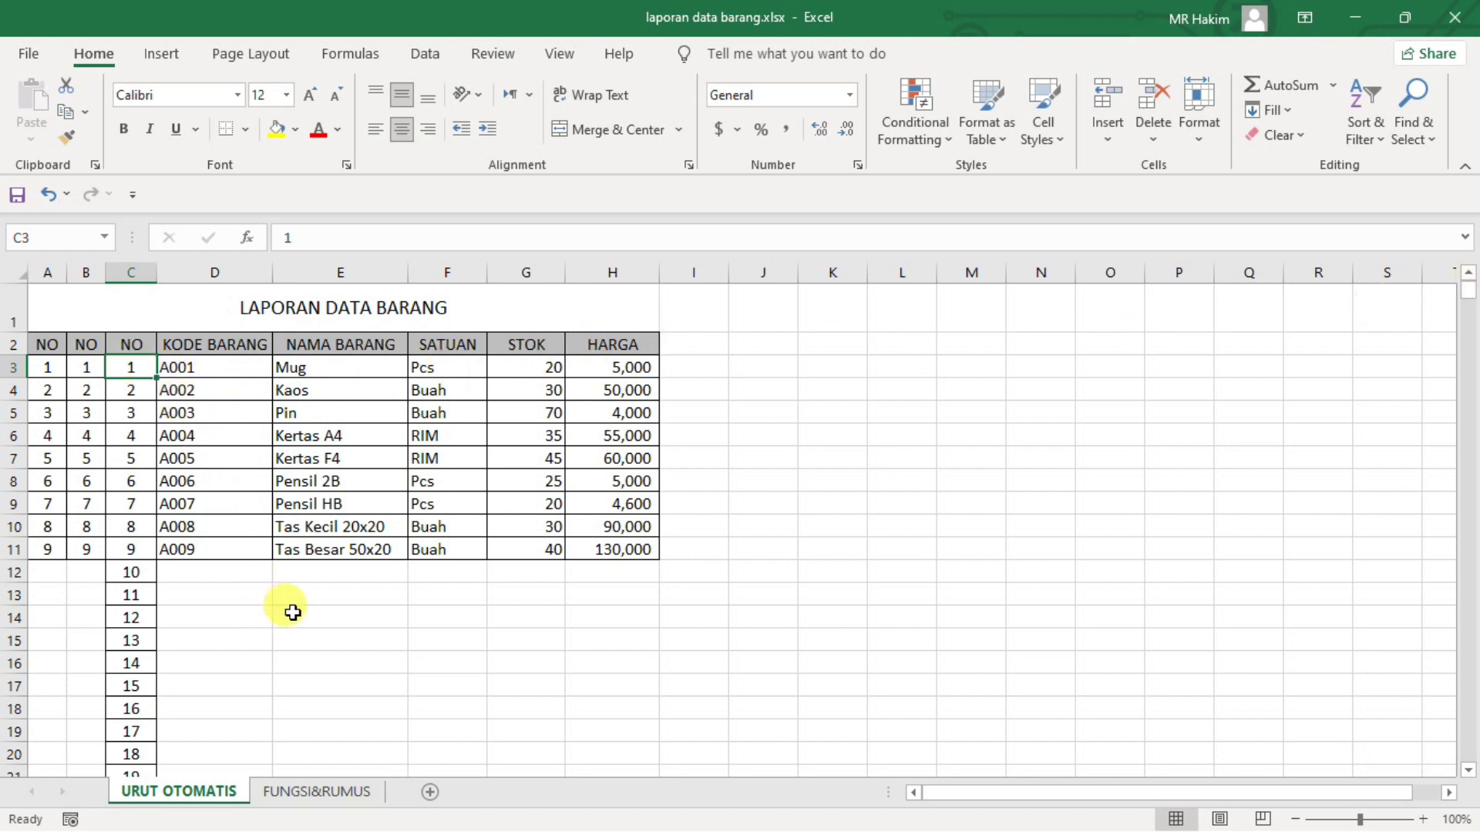
left_click(345, 616)
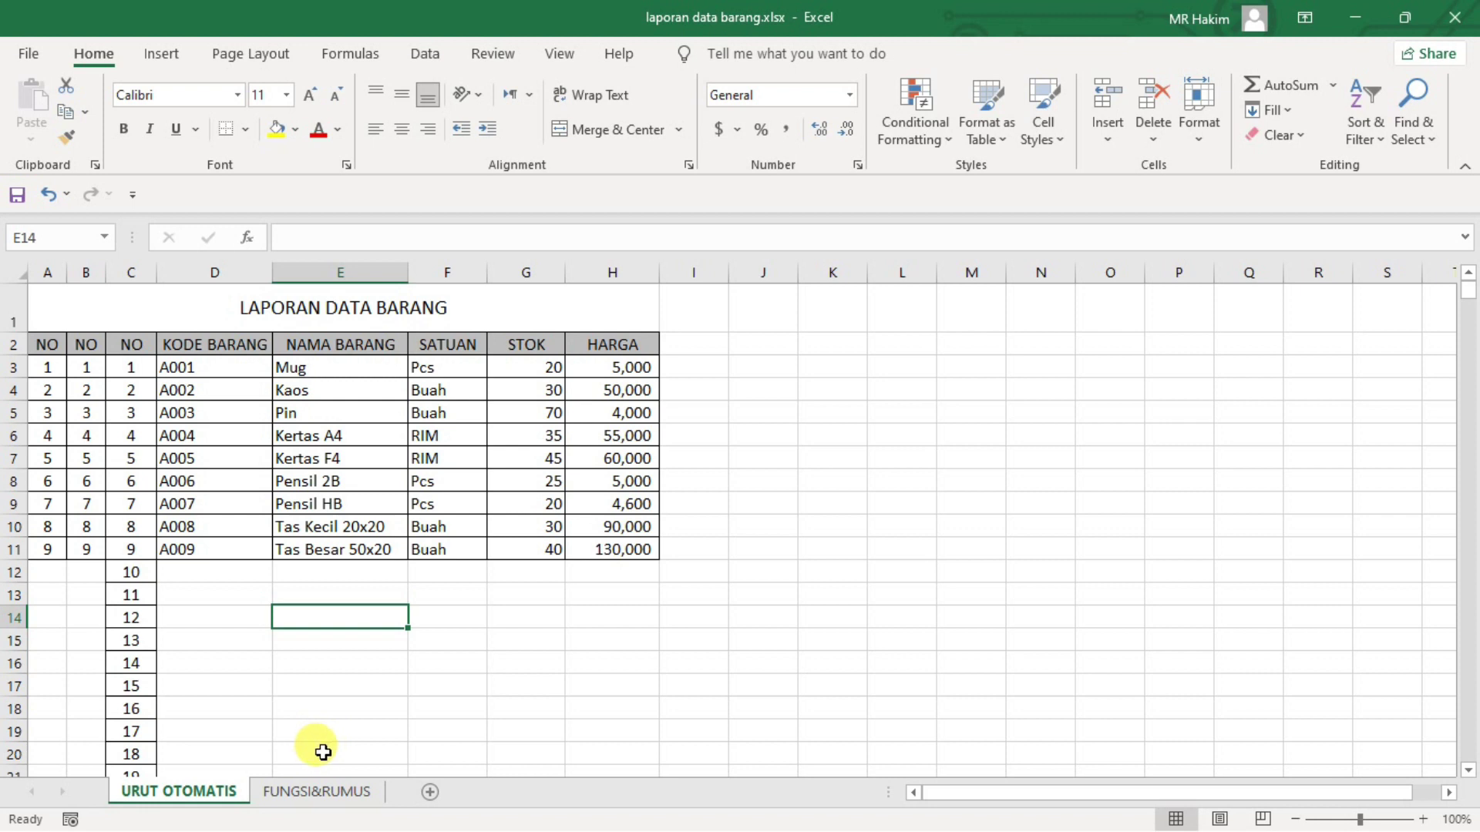
- On the FUNGSI&RUMUS sheet, enter =ROW(A3)-2 in A3 so it shows 1
left_click(318, 794)
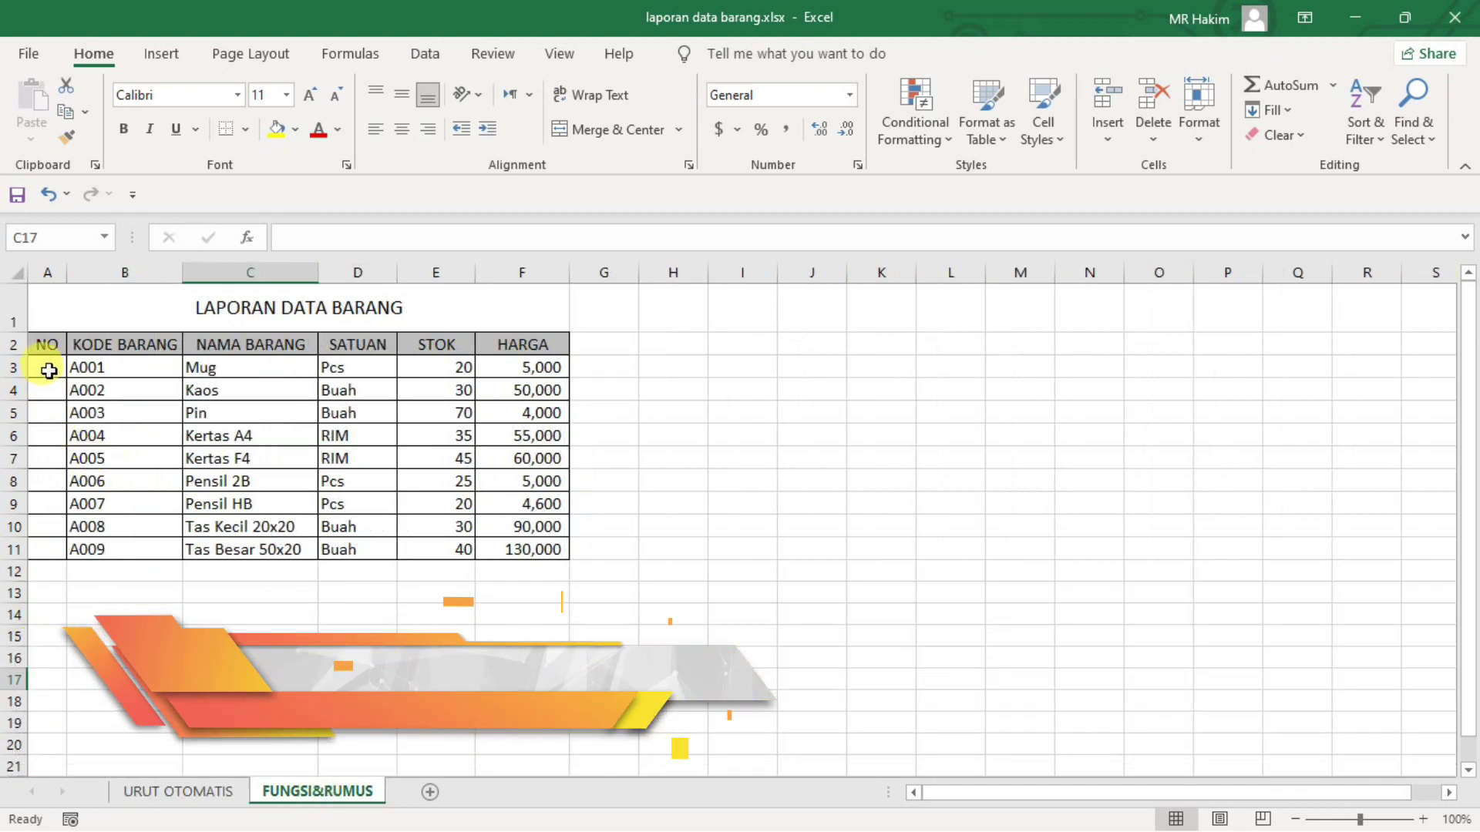
left_click(49, 371)
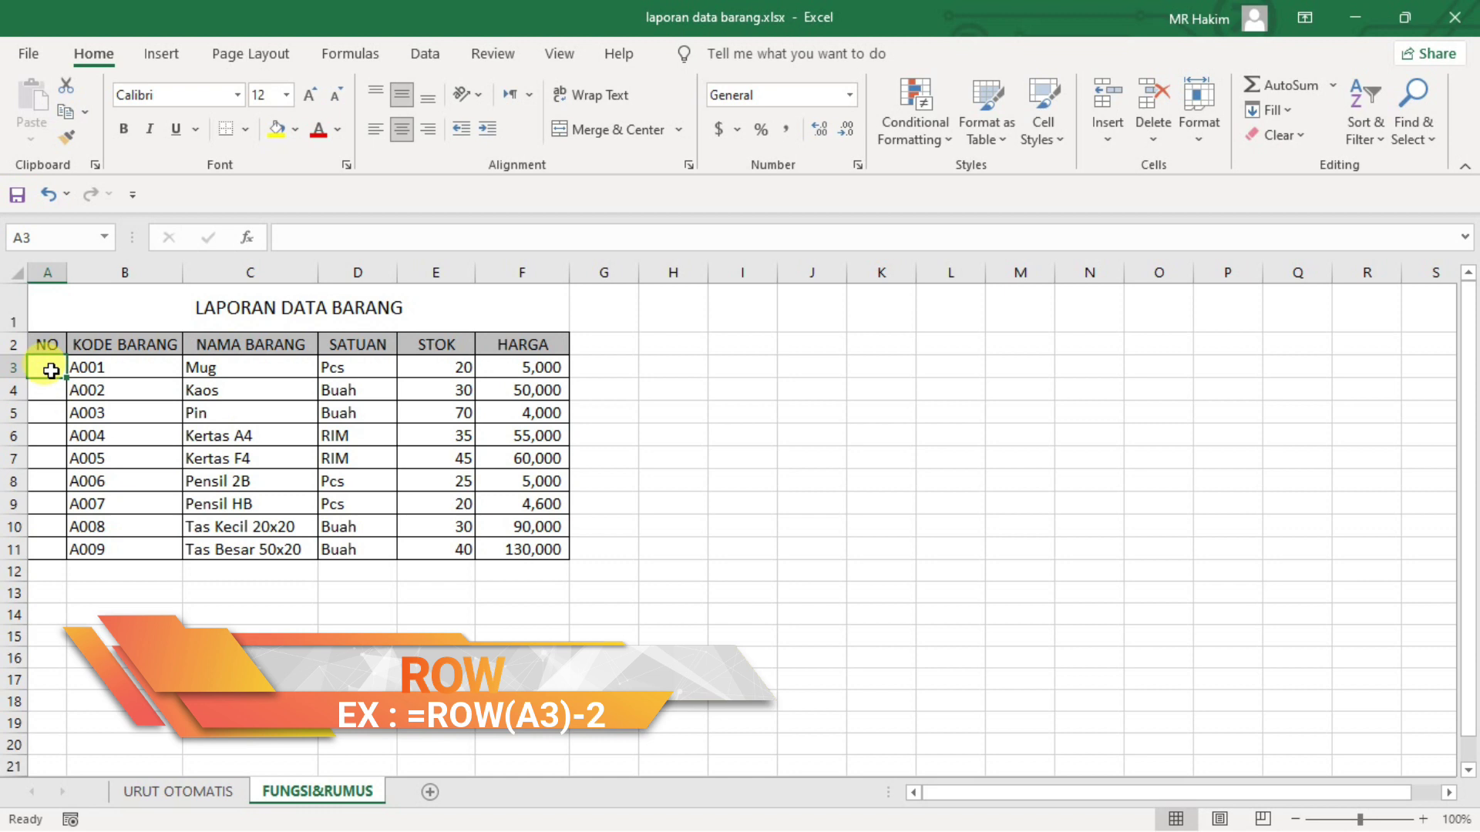
type("=")
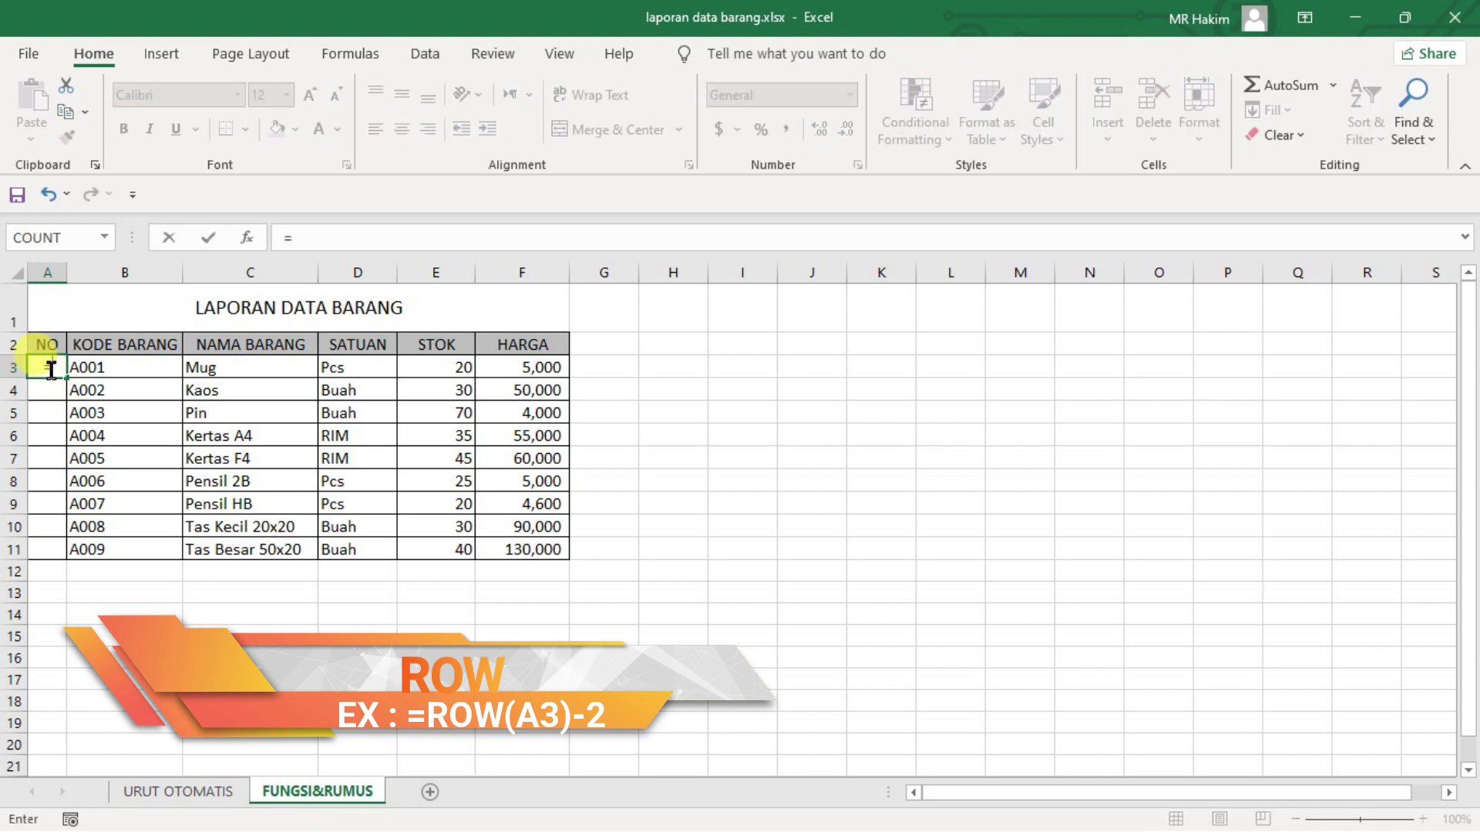
type("ROW")
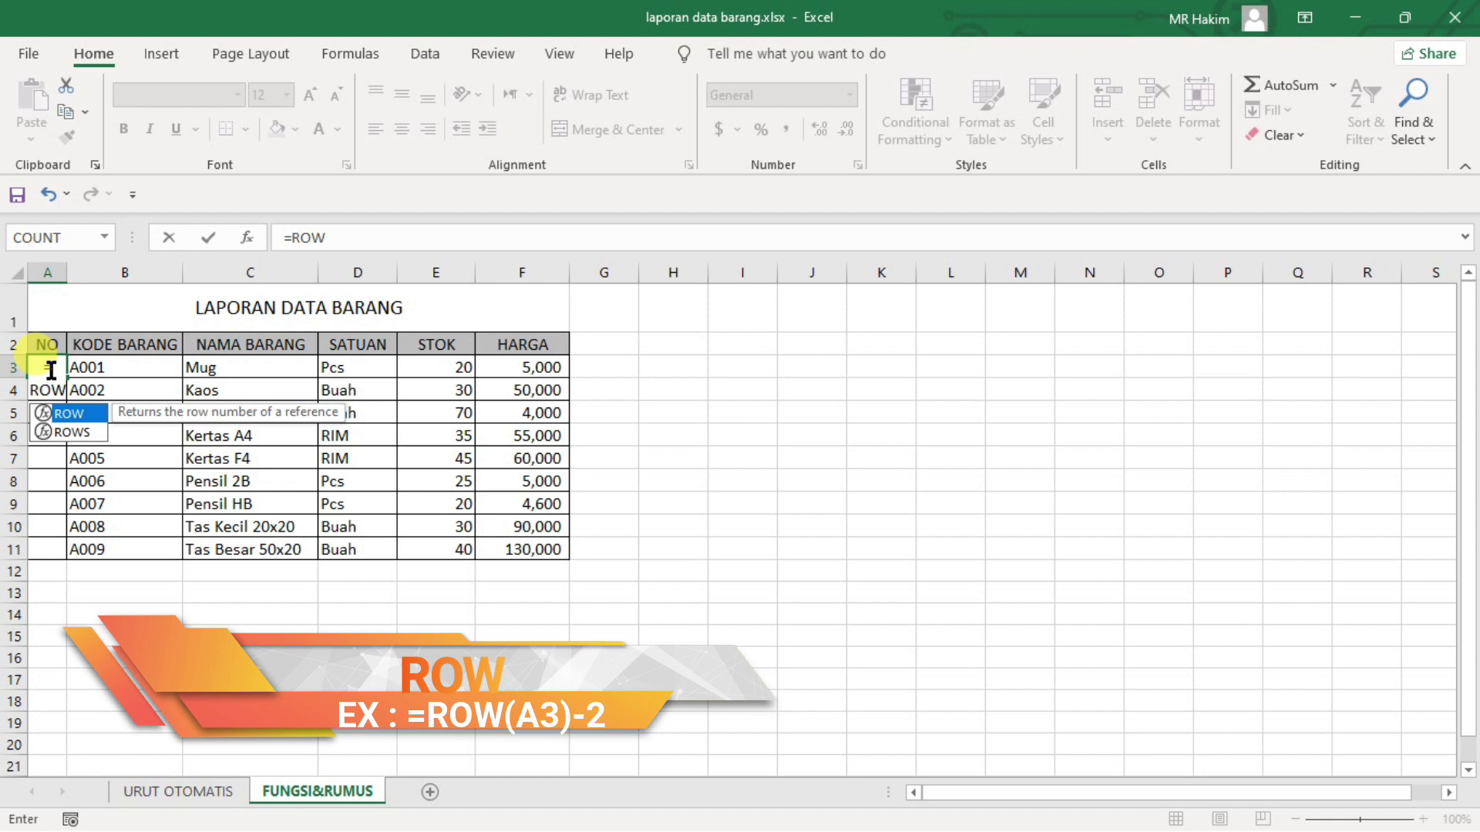
type("(")
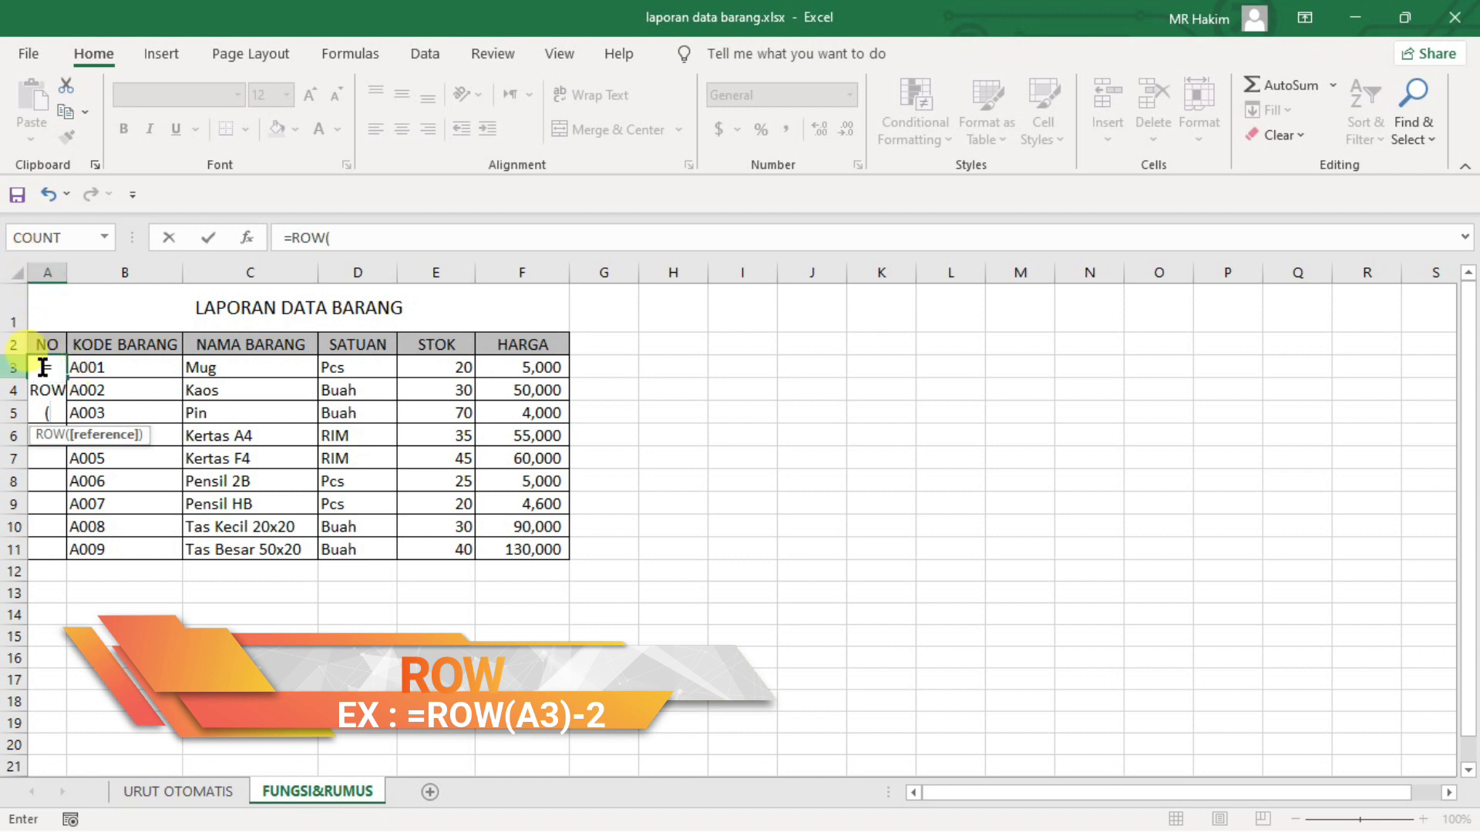
left_click(359, 238)
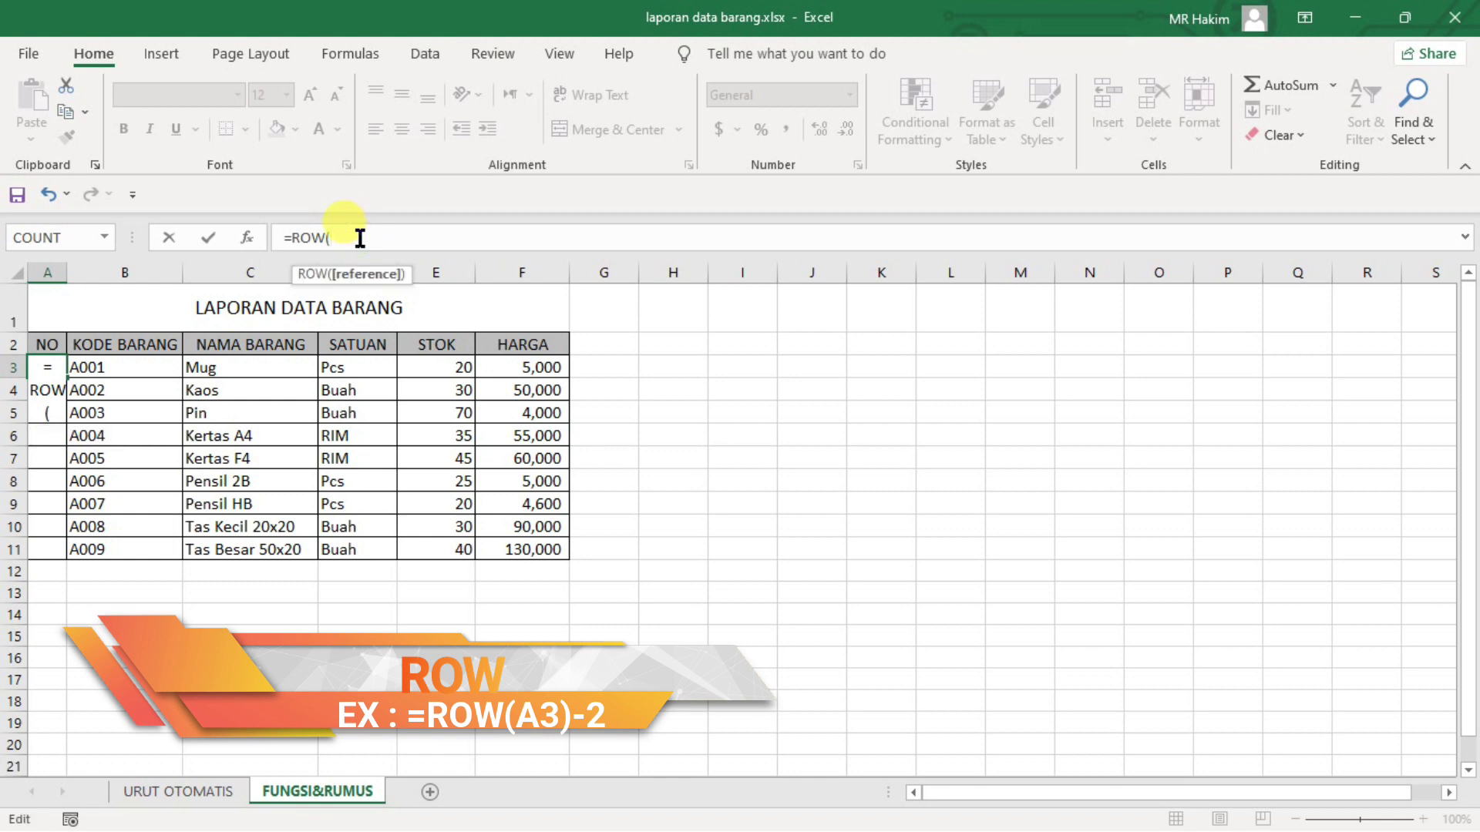
type("A3")
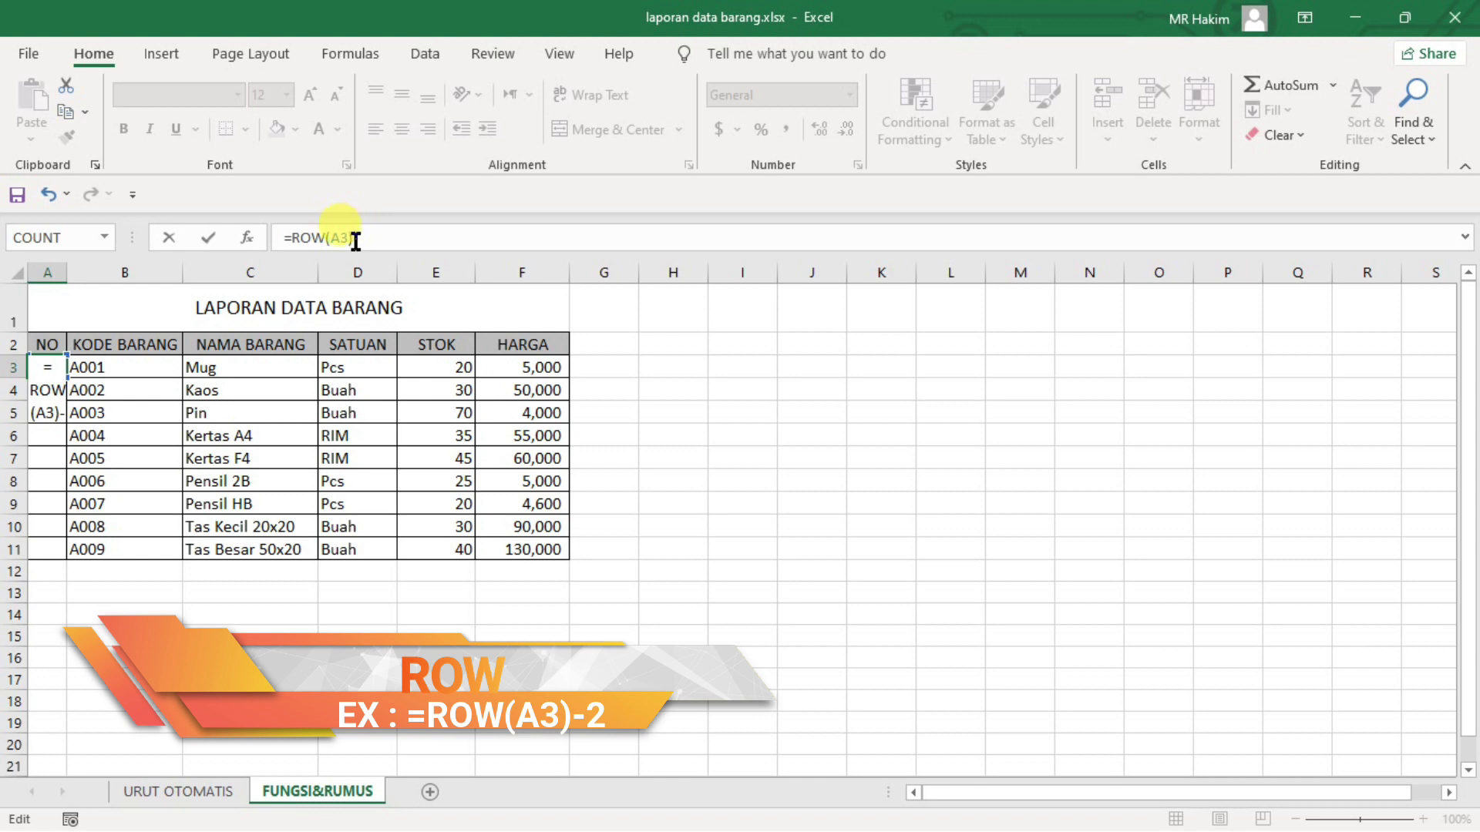
type("-")
type("2")
key("Return")
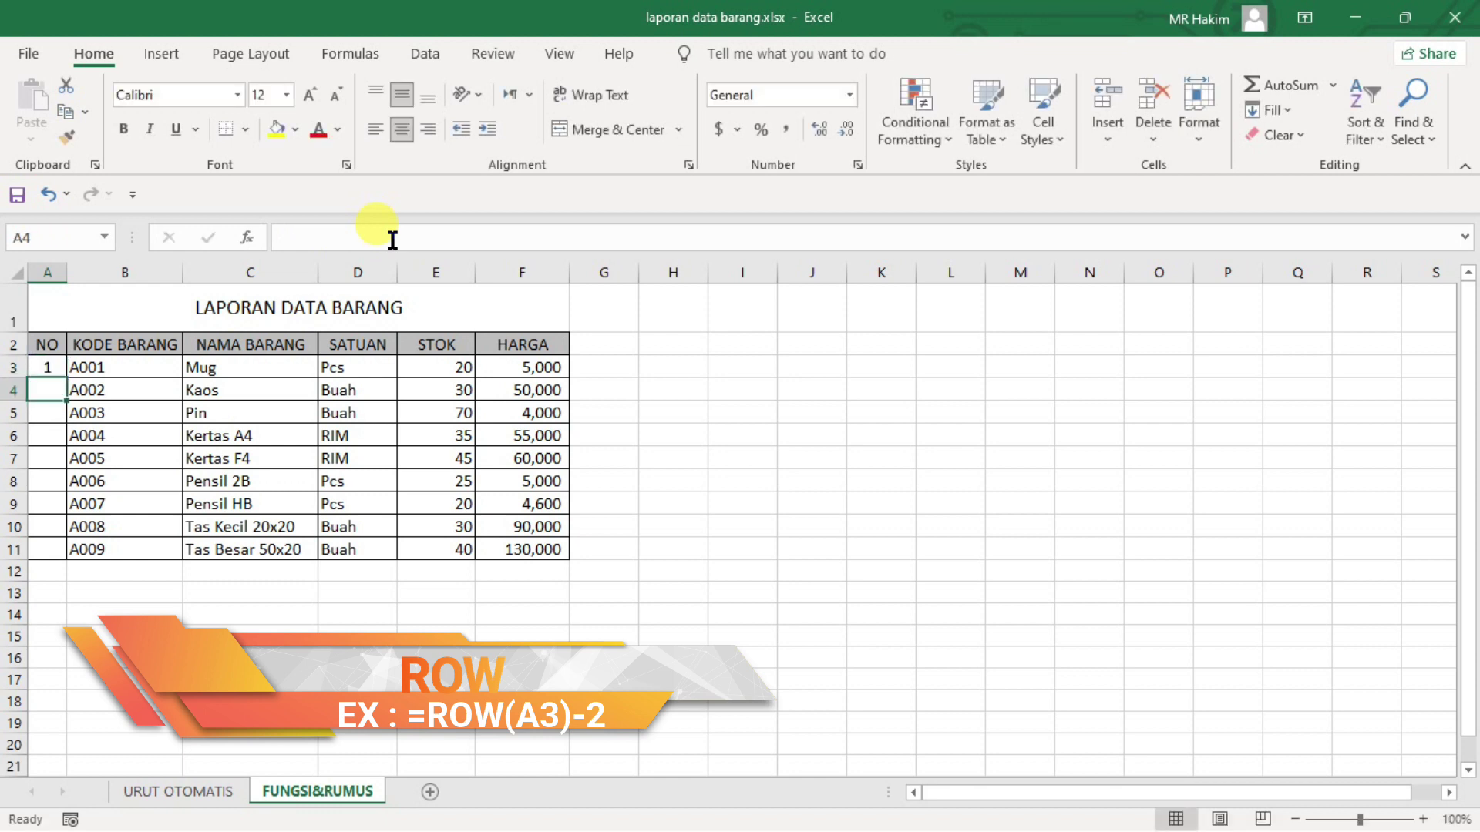
- Copy A3's ROW formula down to A11, numbering the nine items 1 through 9
left_click(43, 368)
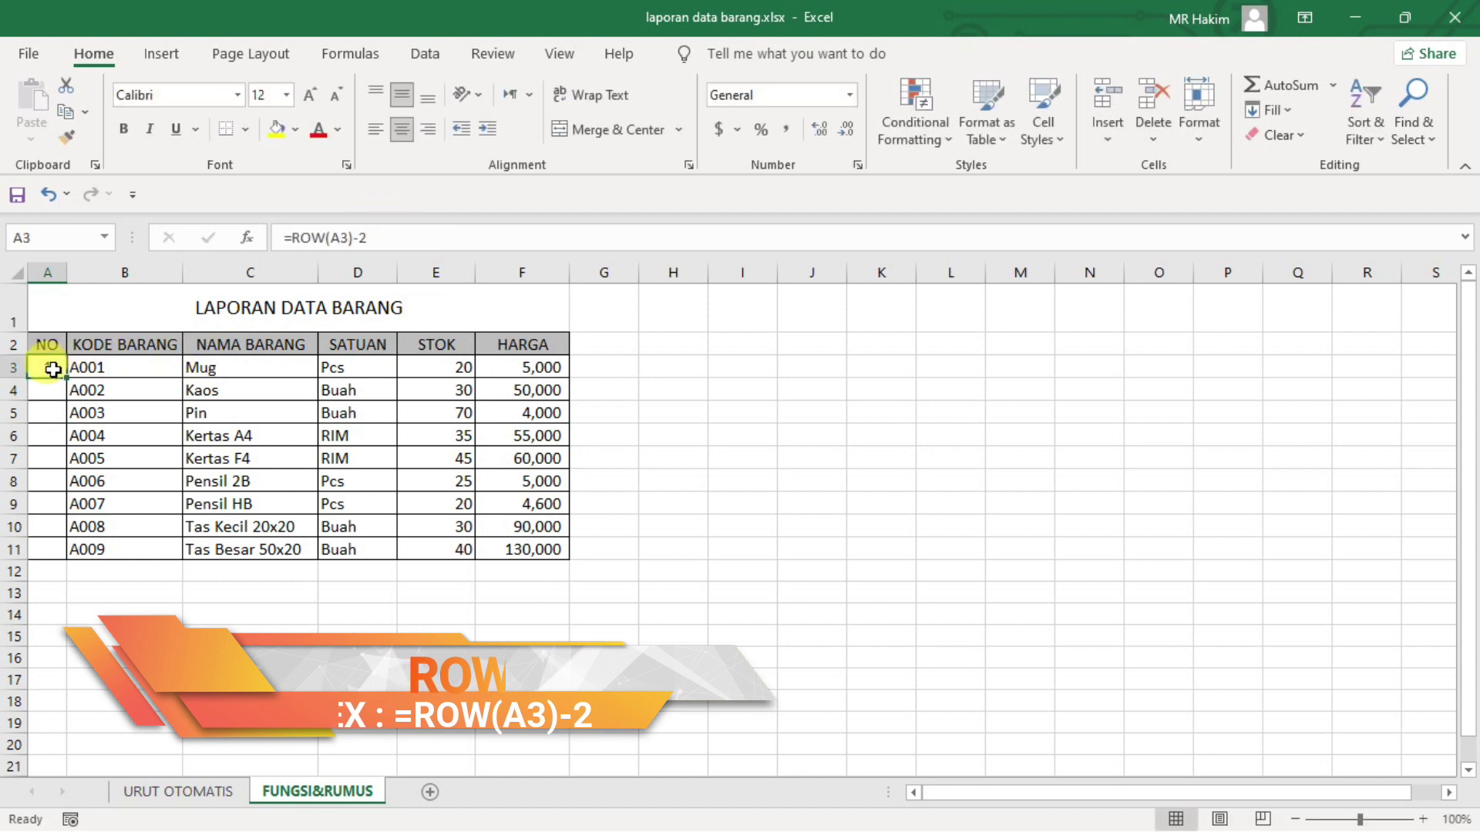
double_click(65, 380)
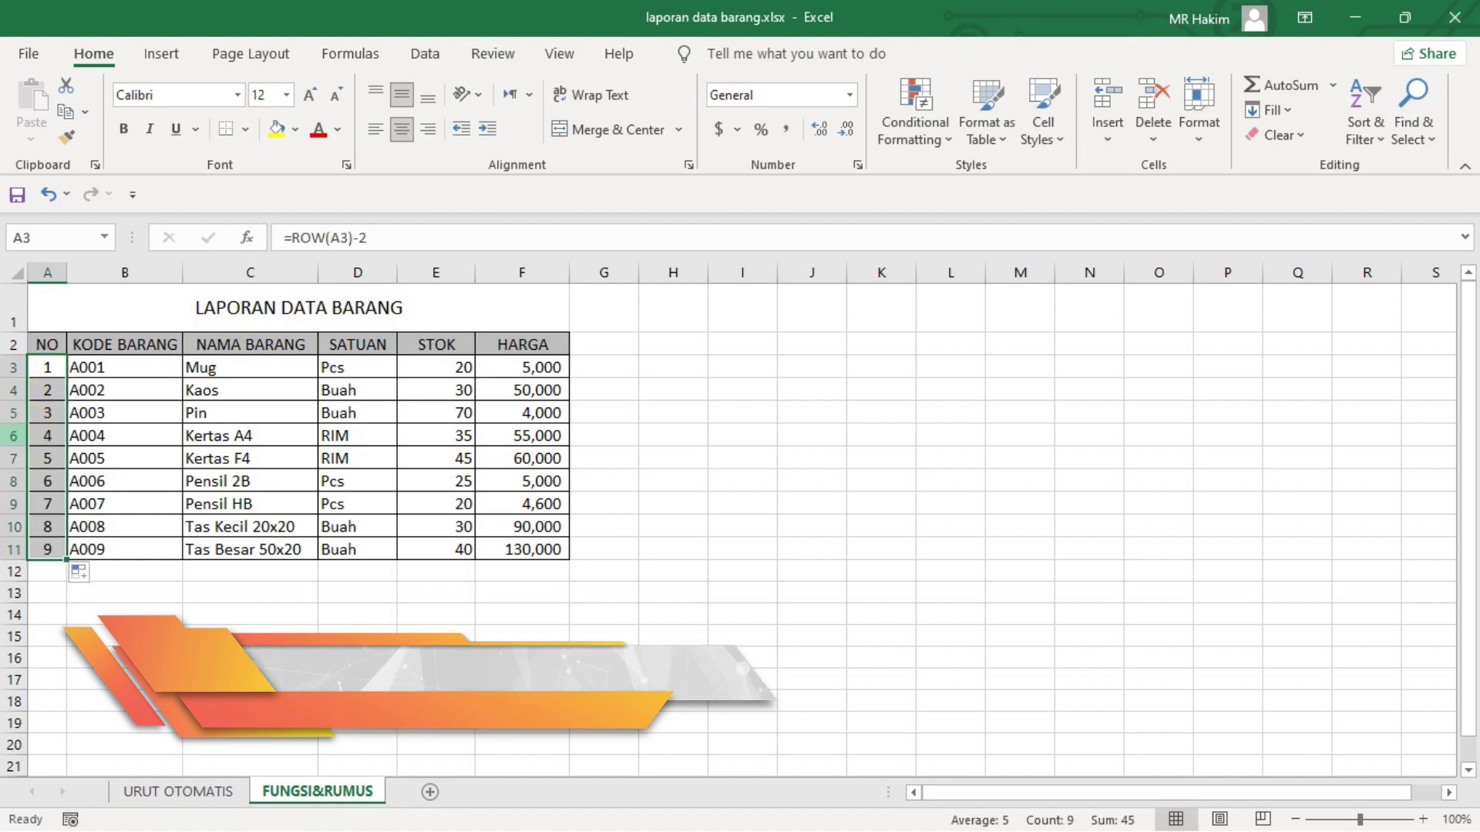
left_click(11, 436)
left_click(715, 455)
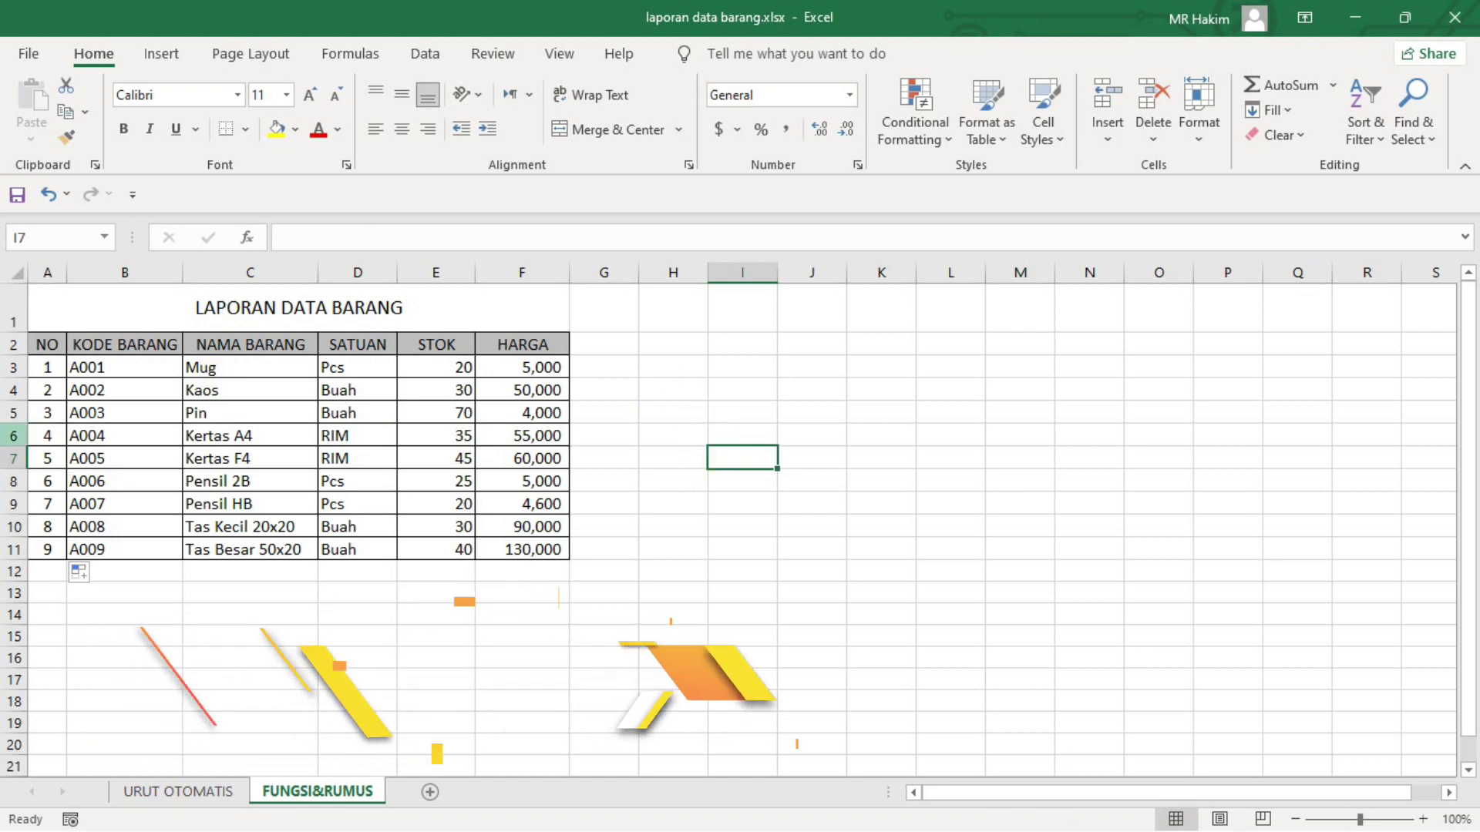
- On the URUT OTOMATIS sheet, delete the A004 Kertas A4 row
left_click(159, 784)
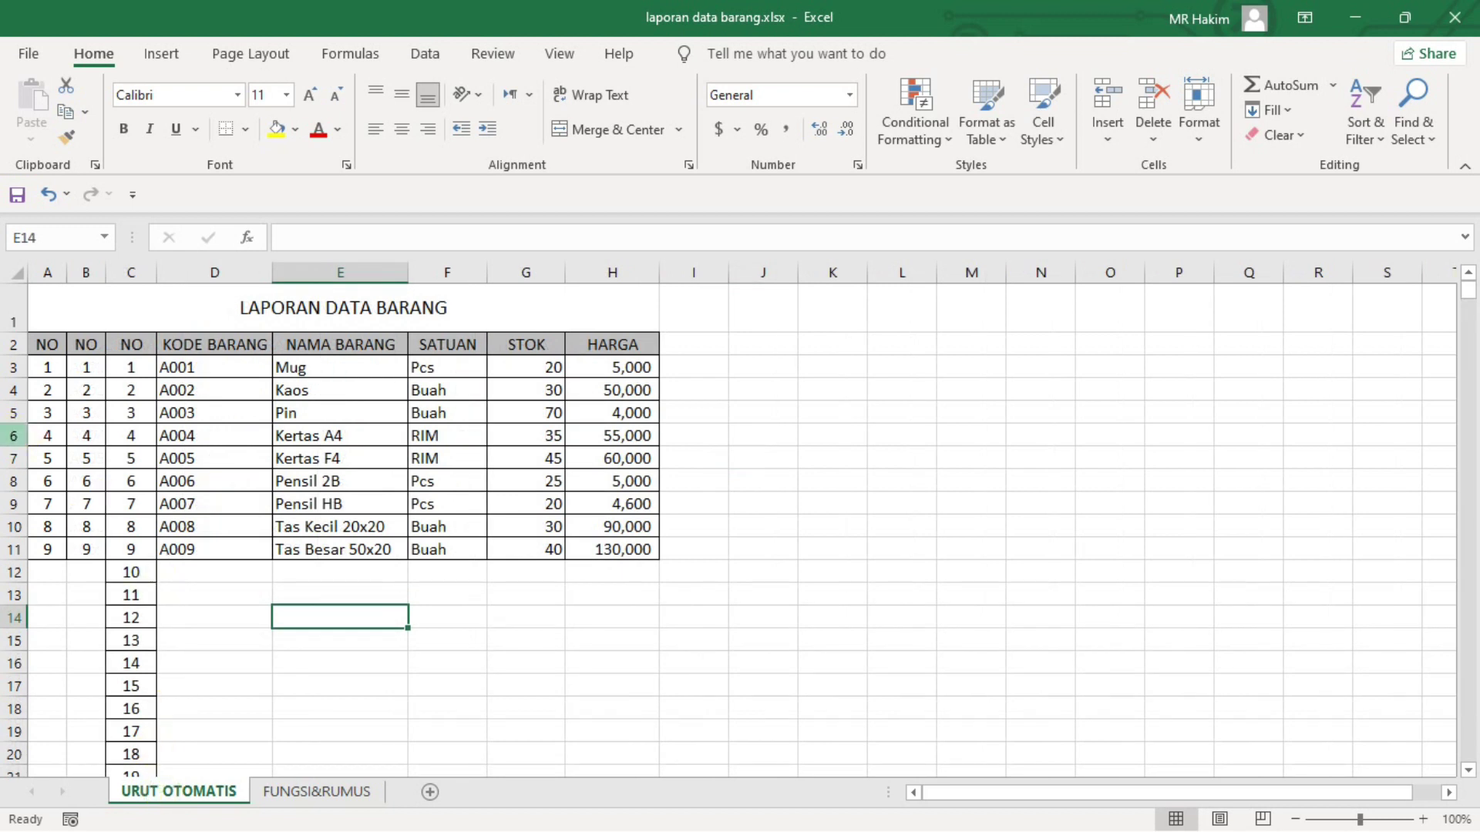
left_click(13, 436)
right_click(13, 436)
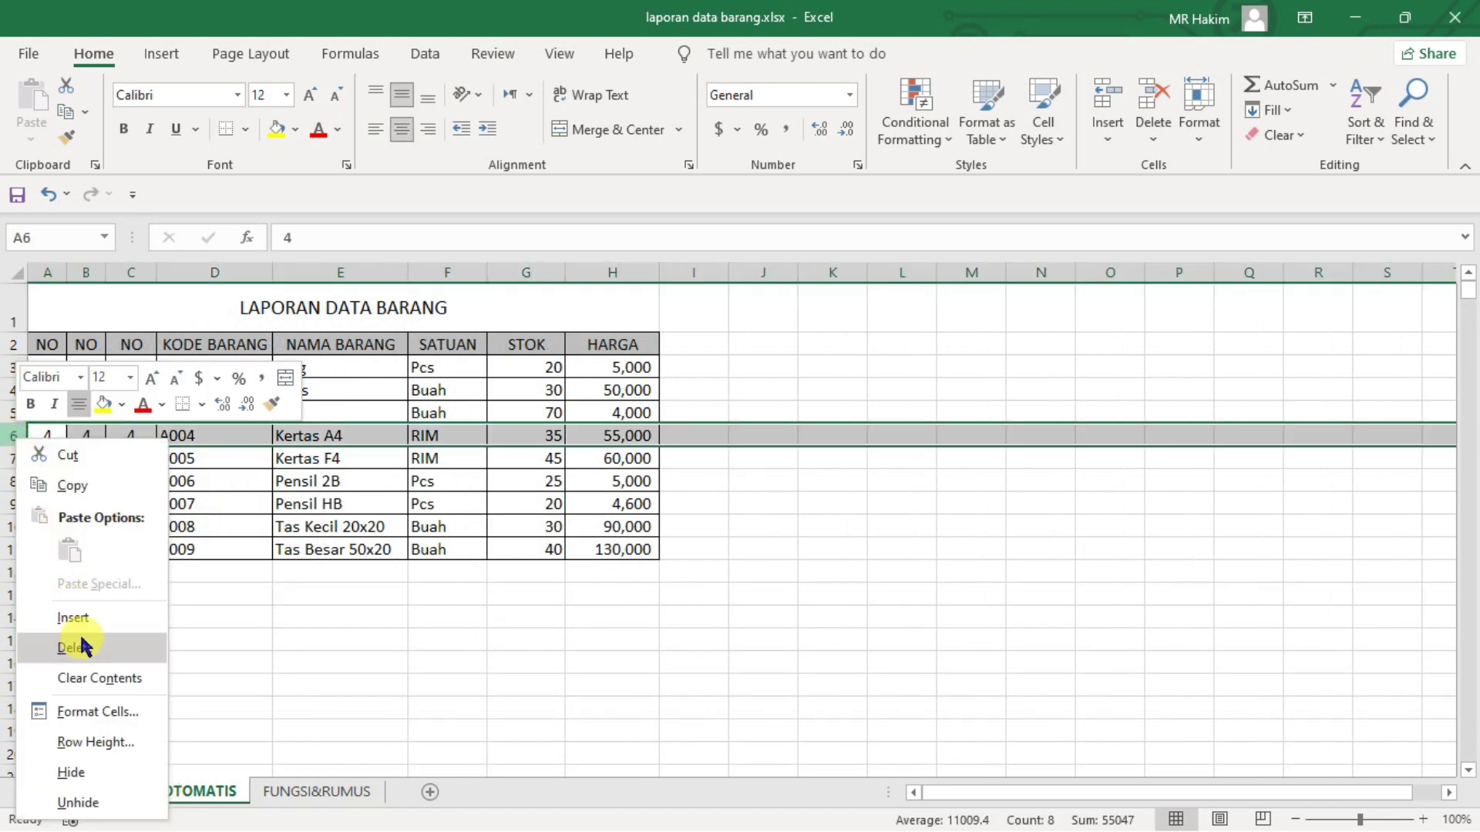
left_click(81, 648)
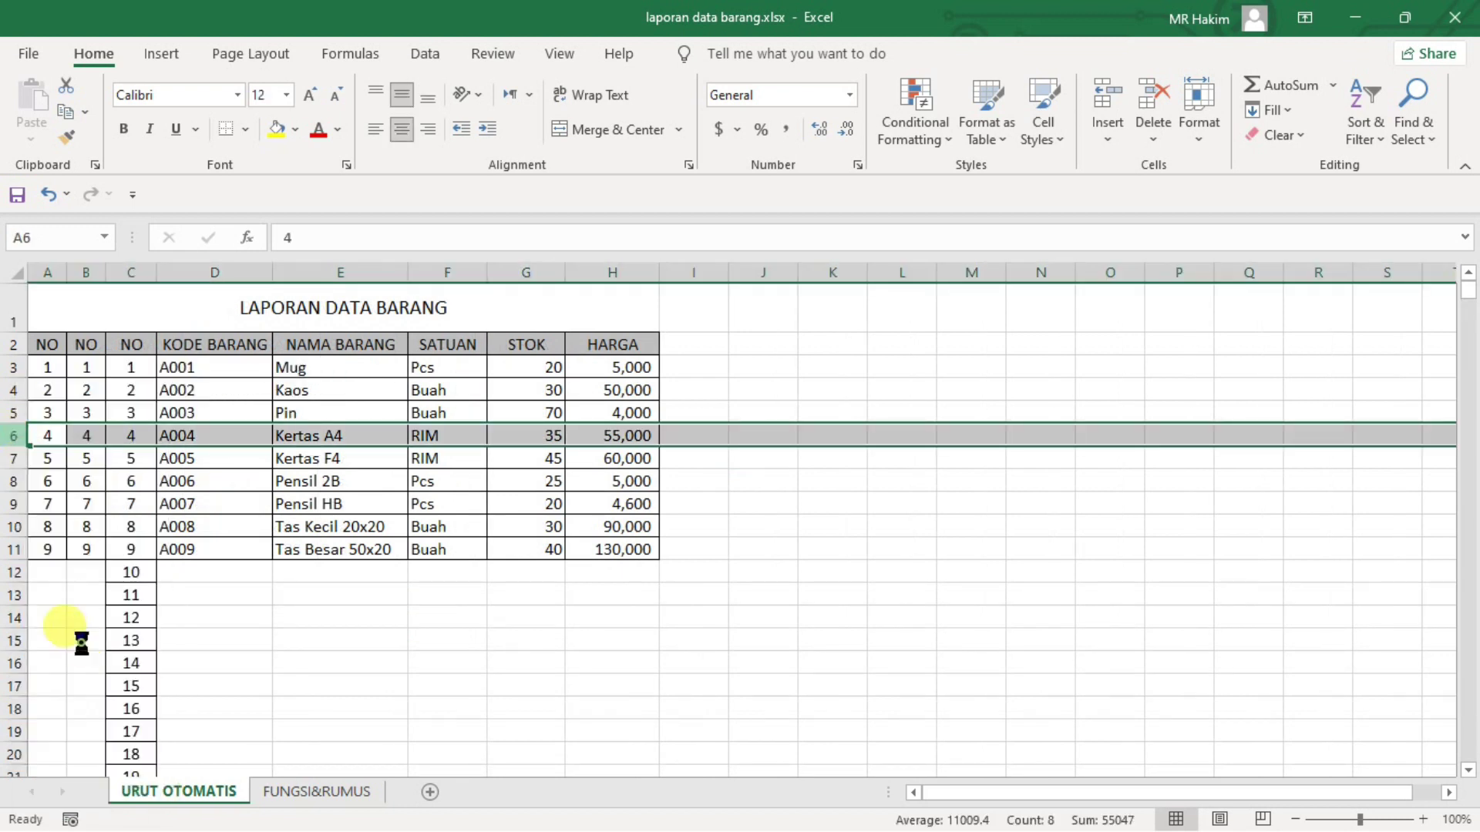
- Refill the first NO column from A5 down as a series, renumbering the items 1–8
left_click(48, 417)
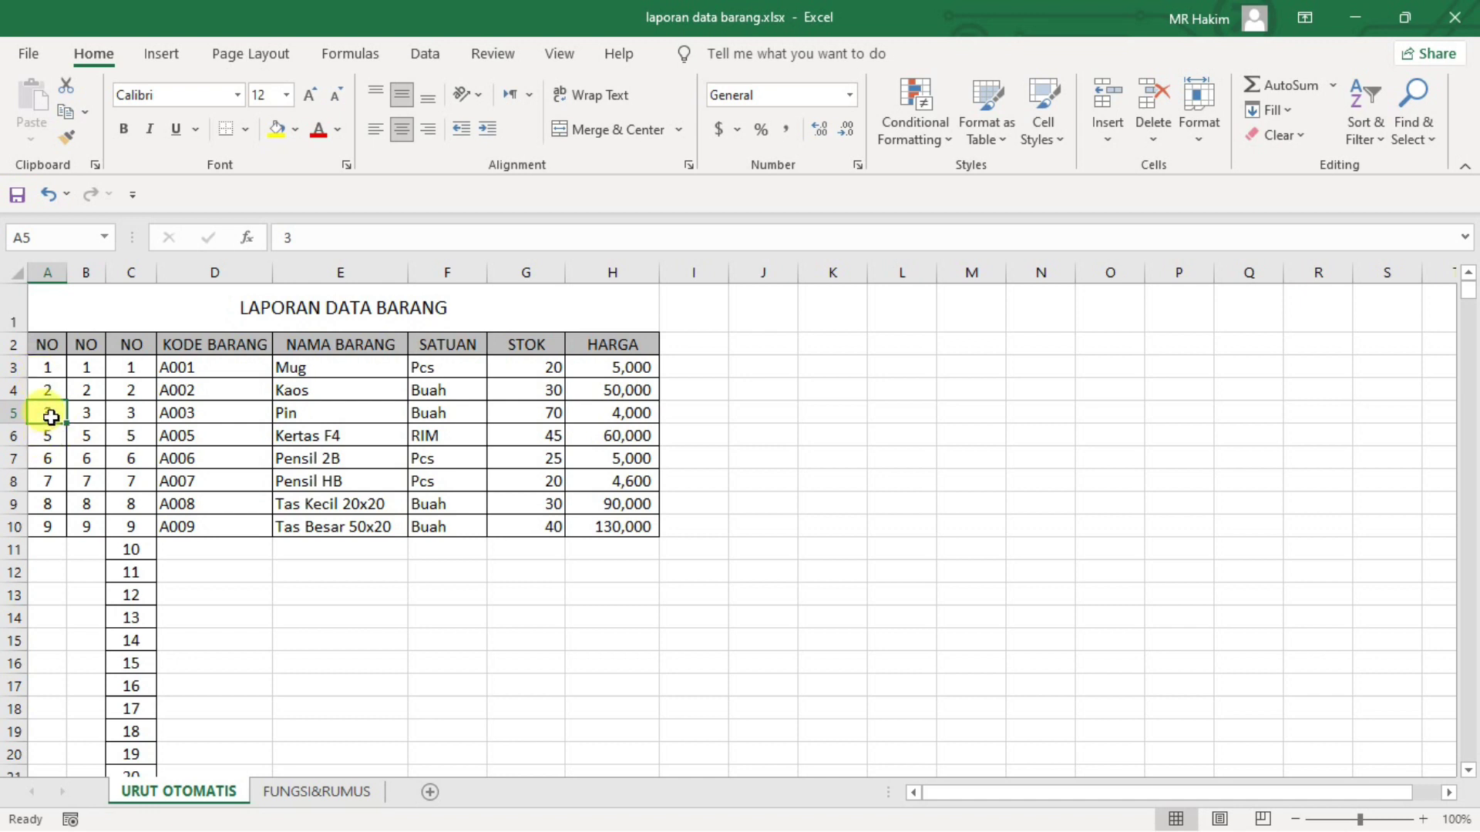
double_click(68, 425)
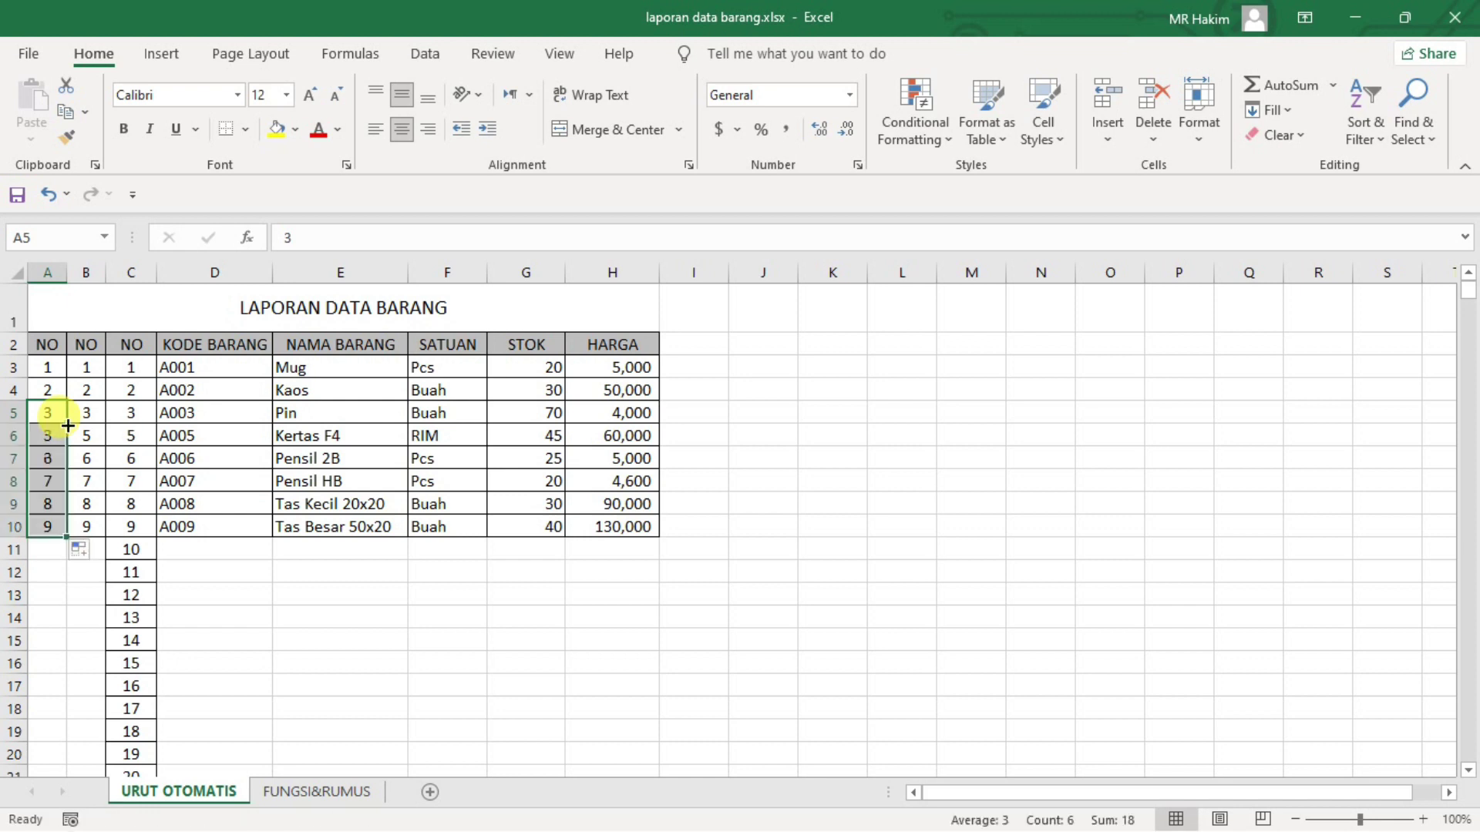
left_click(79, 549)
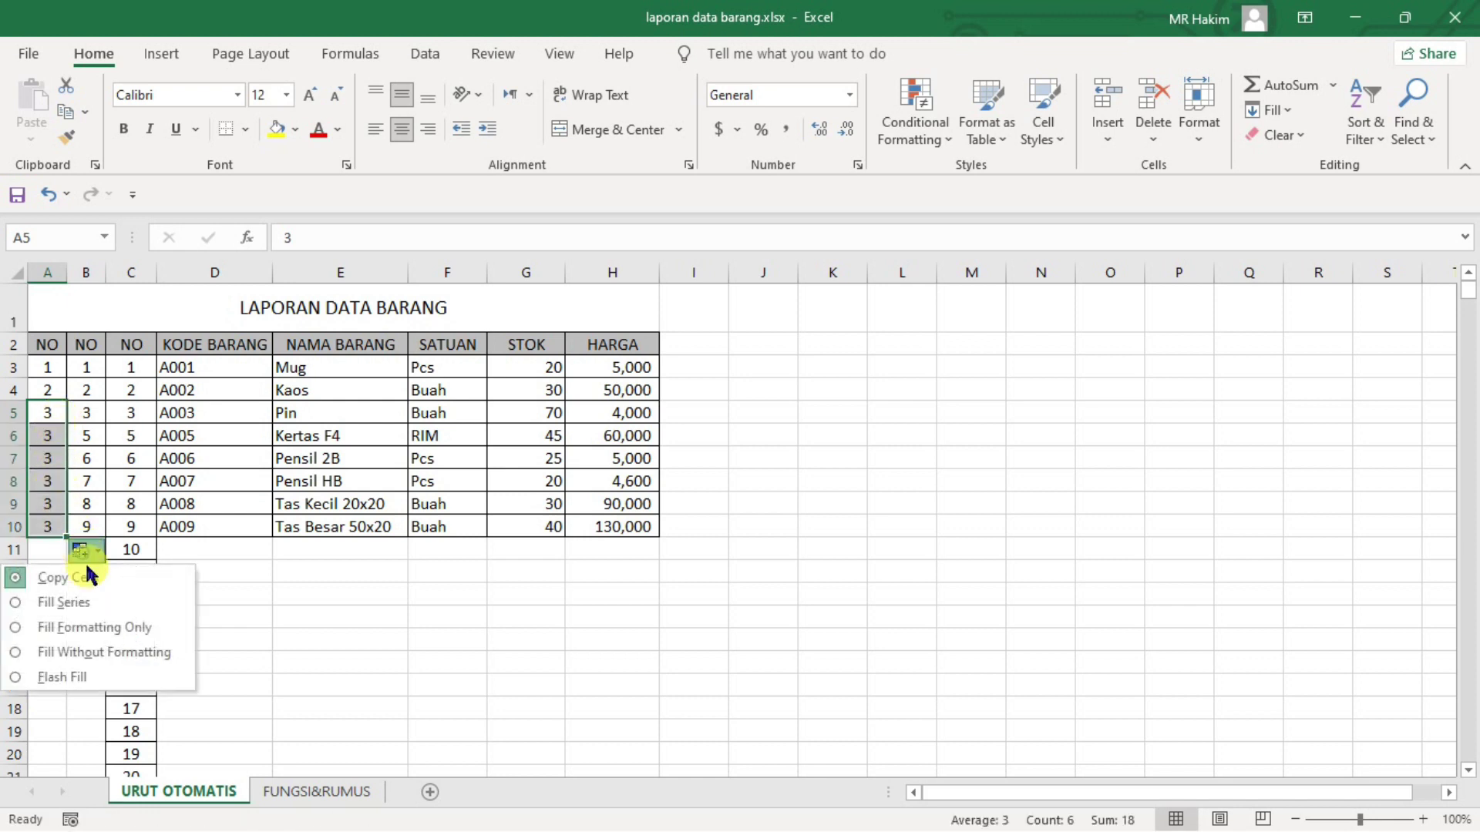
left_click(97, 580)
left_click(46, 480)
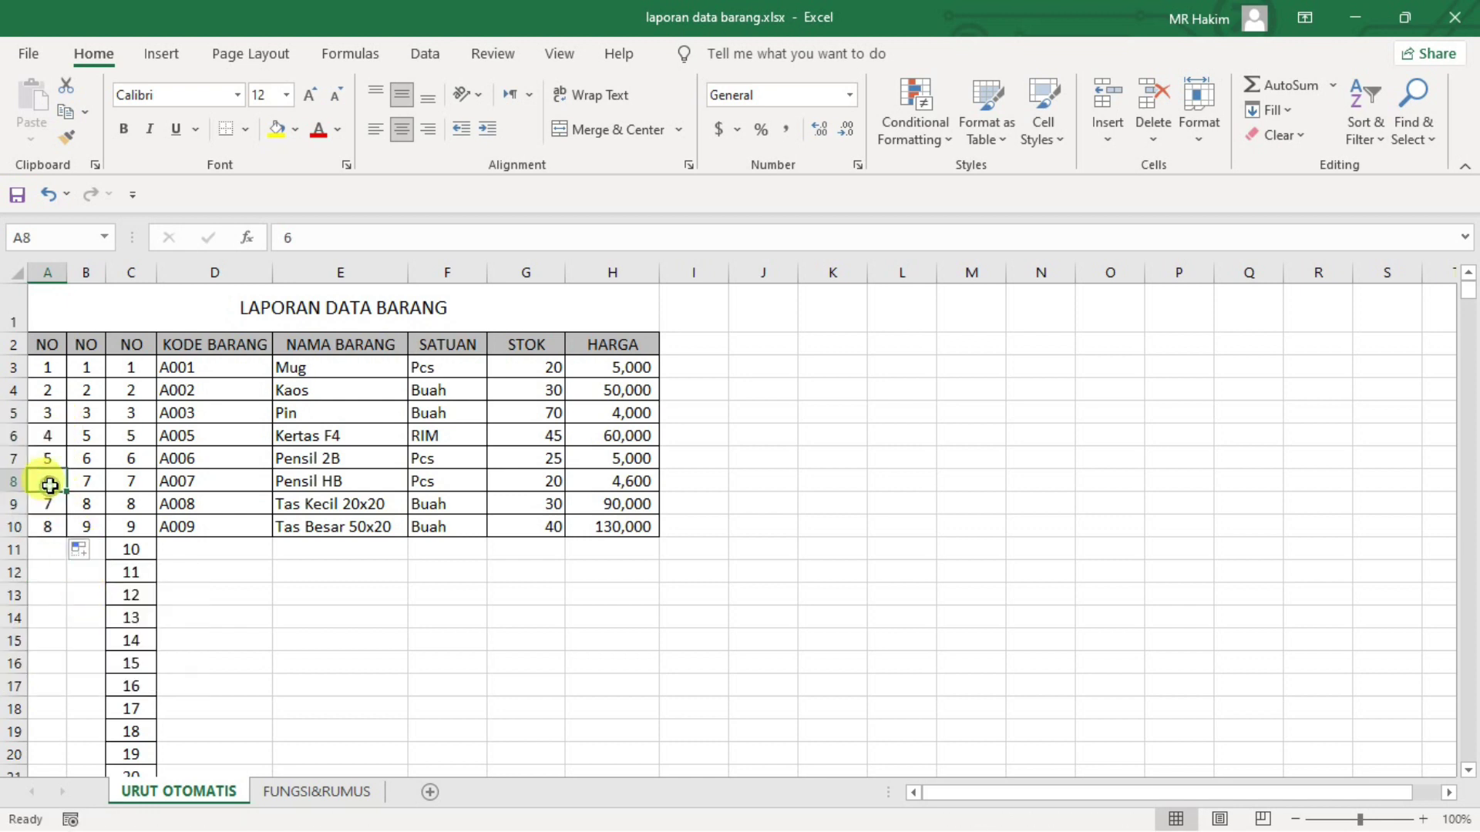
left_click(315, 792)
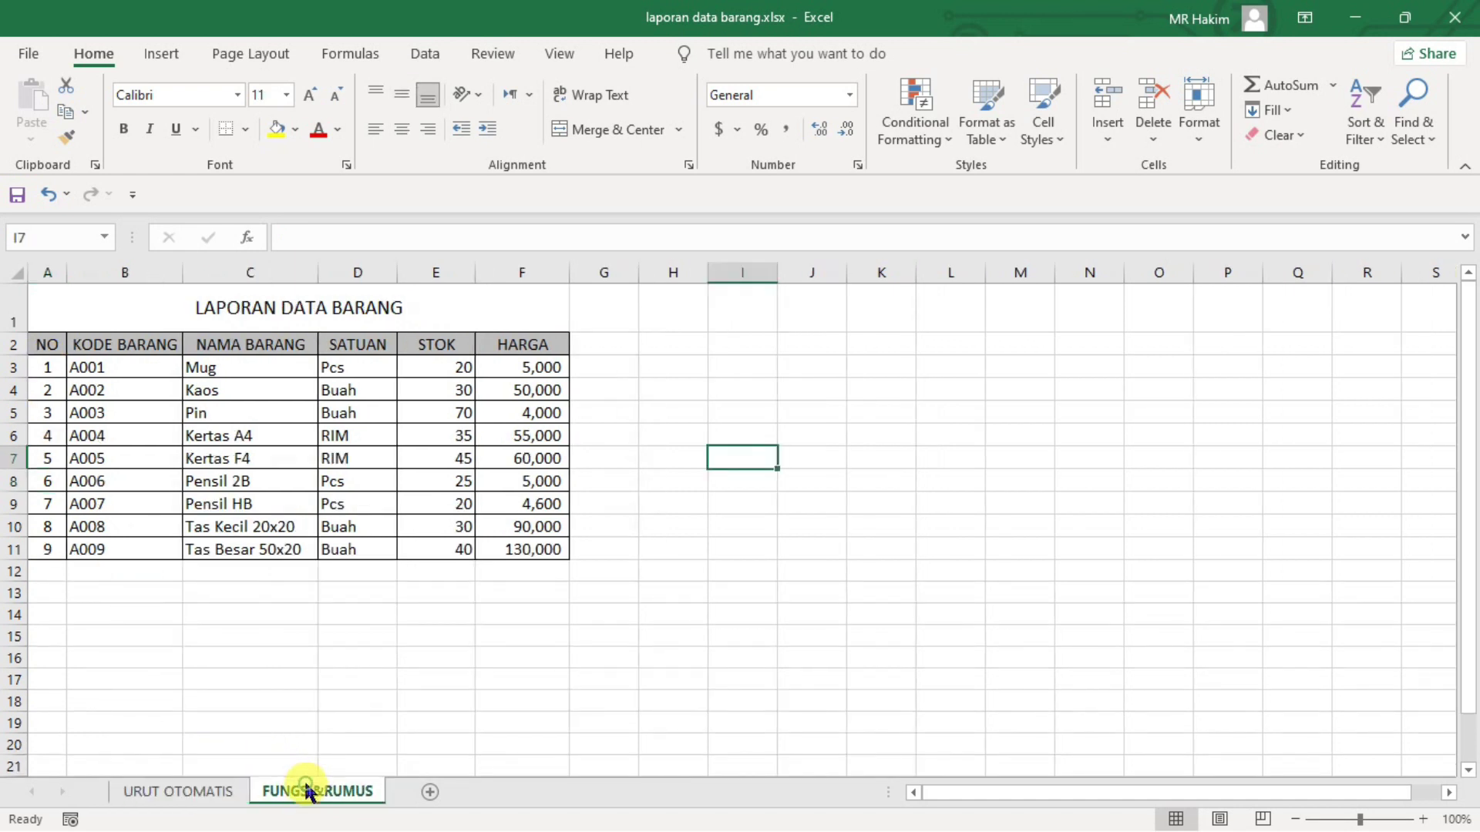
- Delete, then restore, the A004 Kertas A4 row and select the NO cells A3:A11
right_click(16, 436)
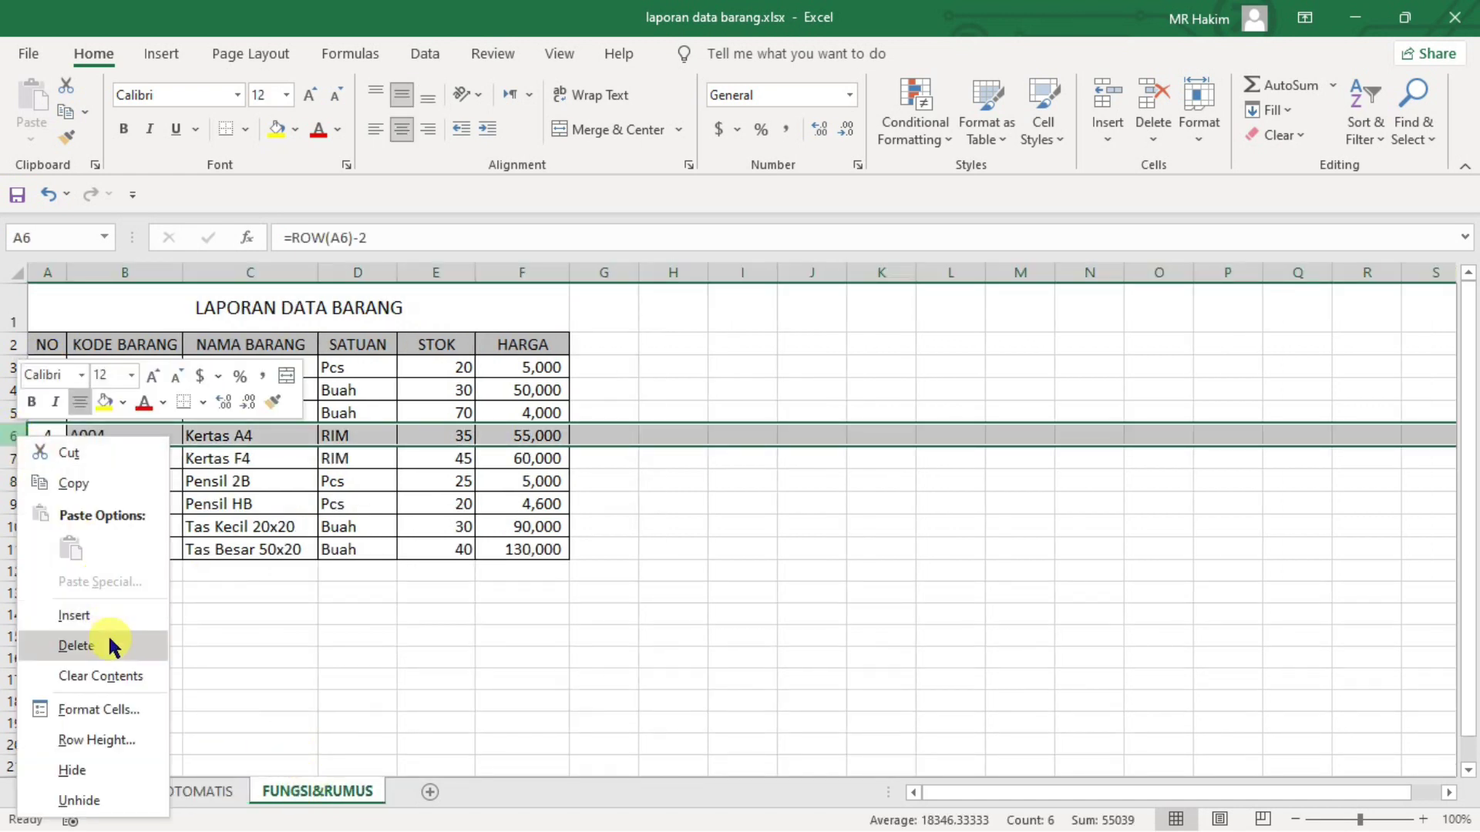
left_click(111, 646)
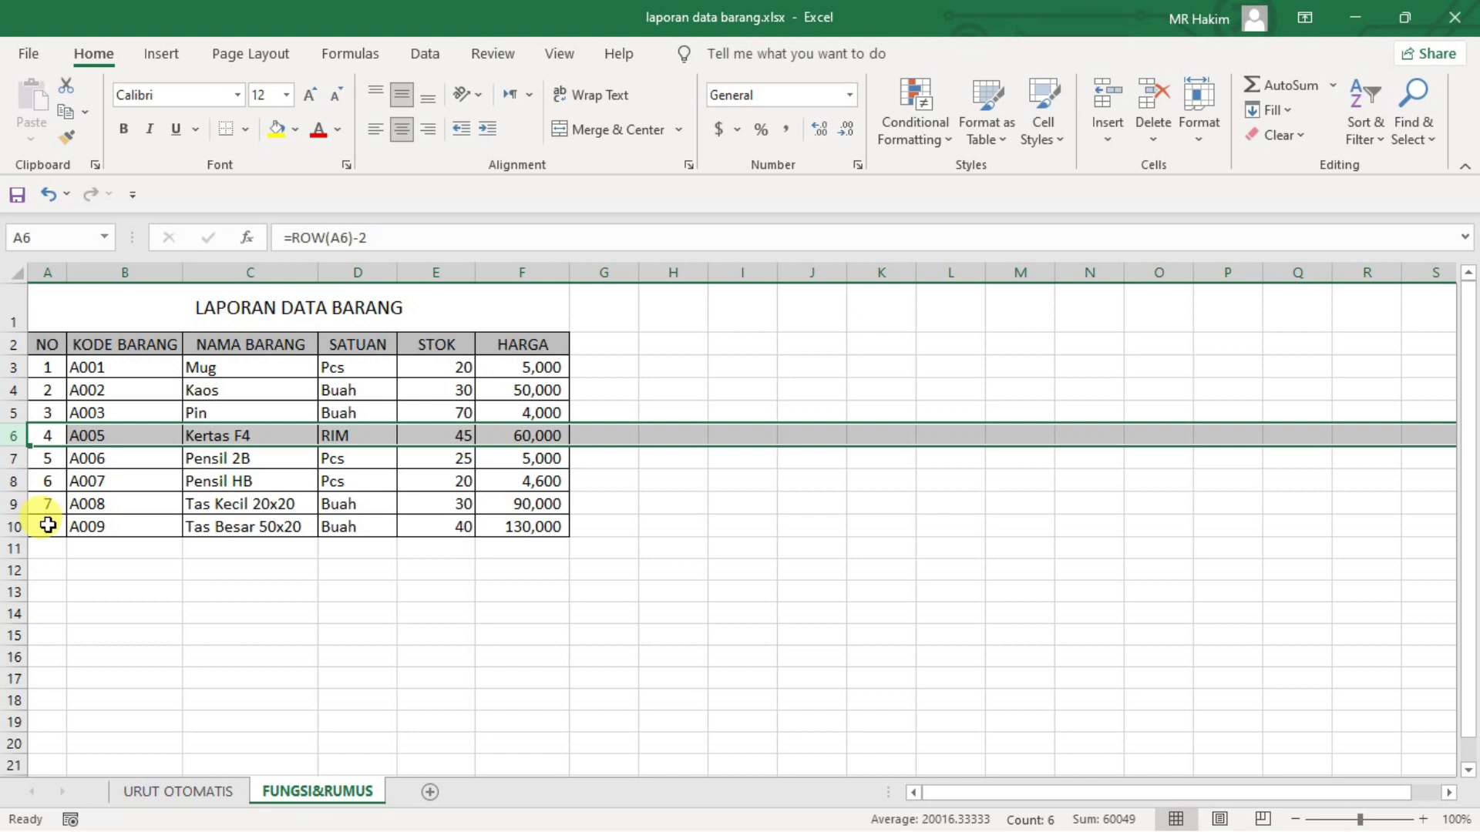
key("ctrl+z")
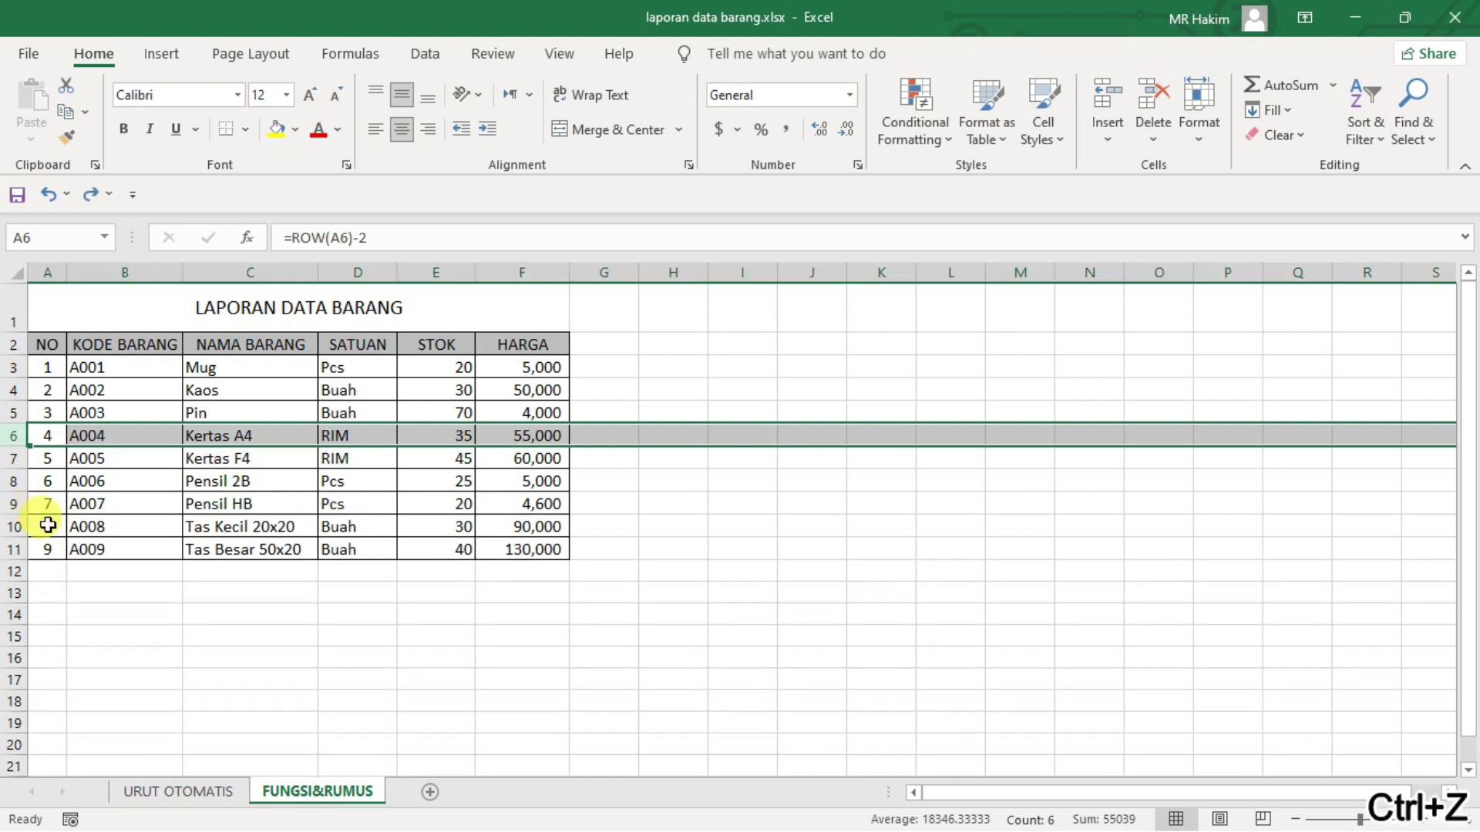
left_click(37, 372)
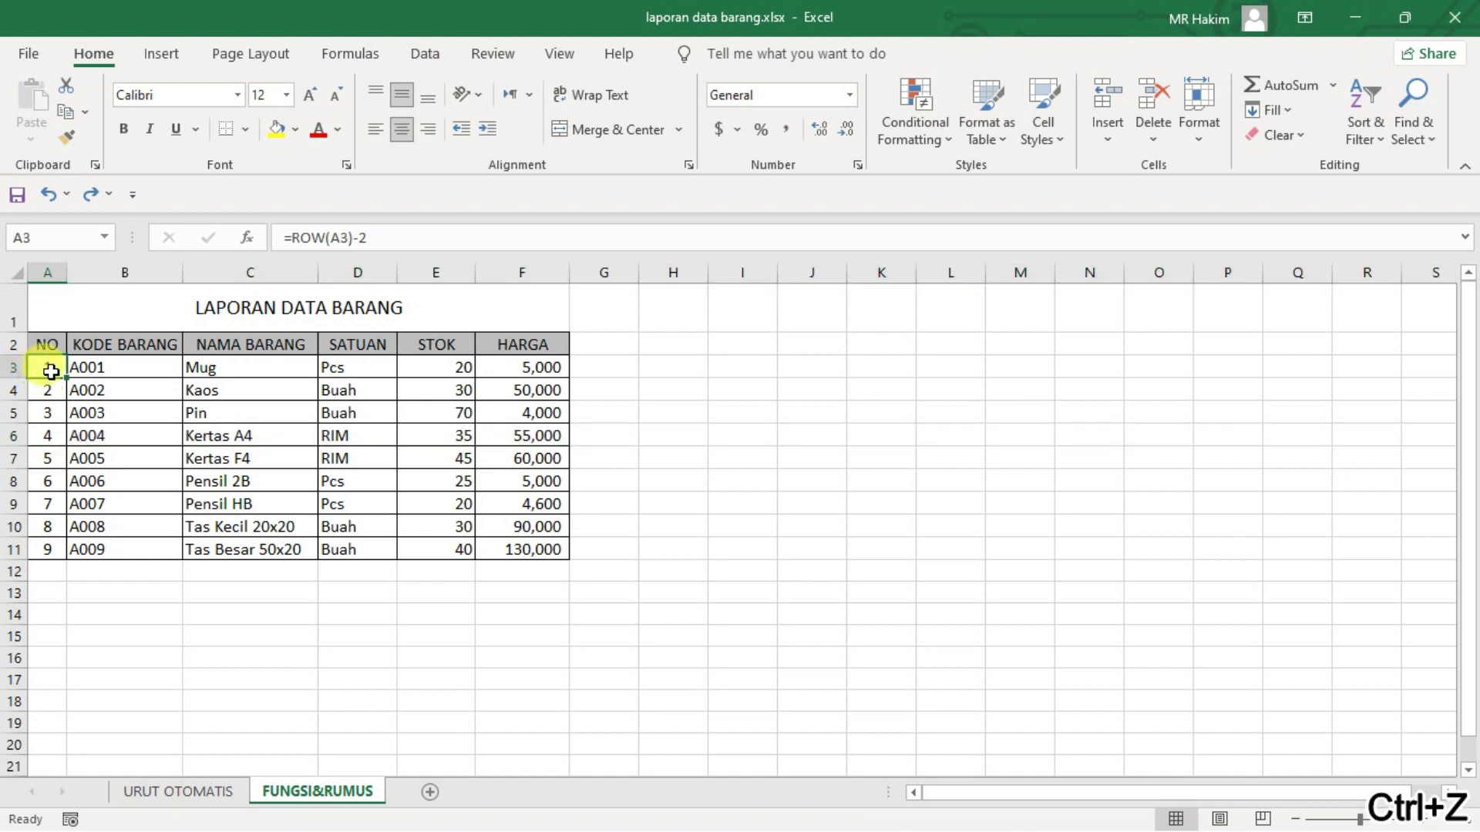
left_click_drag(48, 369, 49, 542)
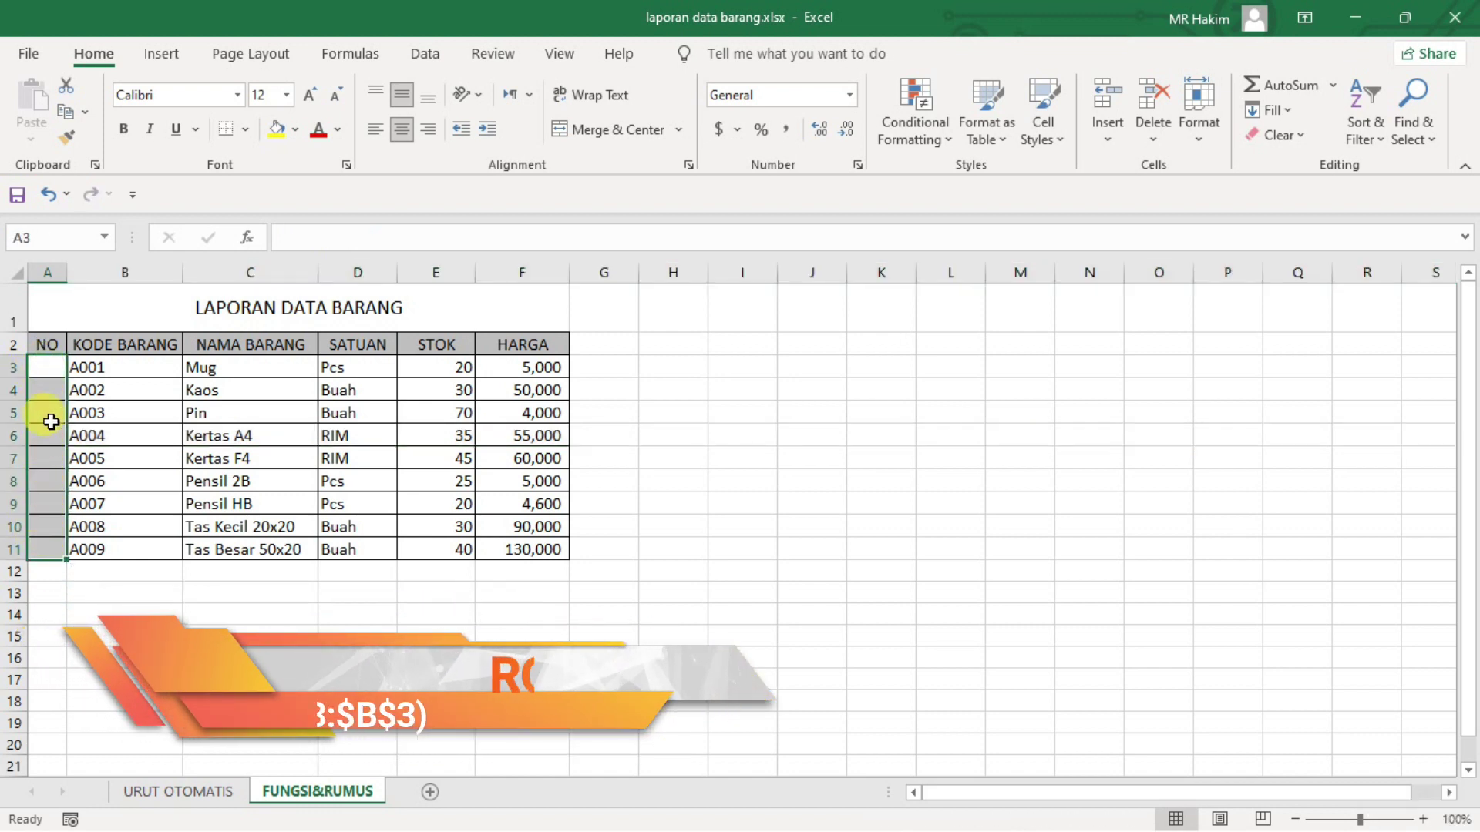
- Clear A3:A11 and enter =ROWS(B3:$B$3) in A3 so it displays 1
key("Delete")
left_click(45, 368)
type("=")
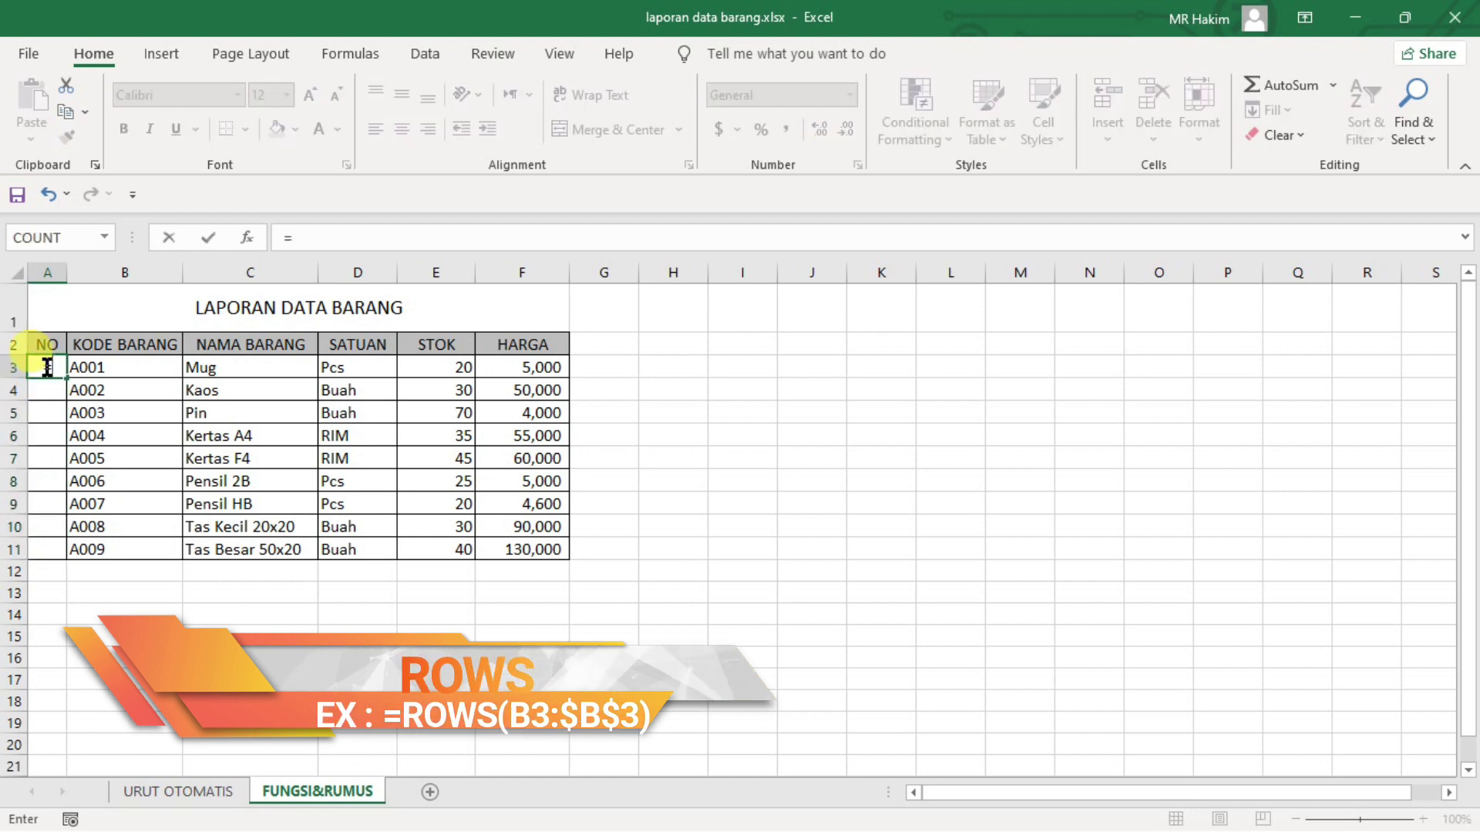
type("ROWS")
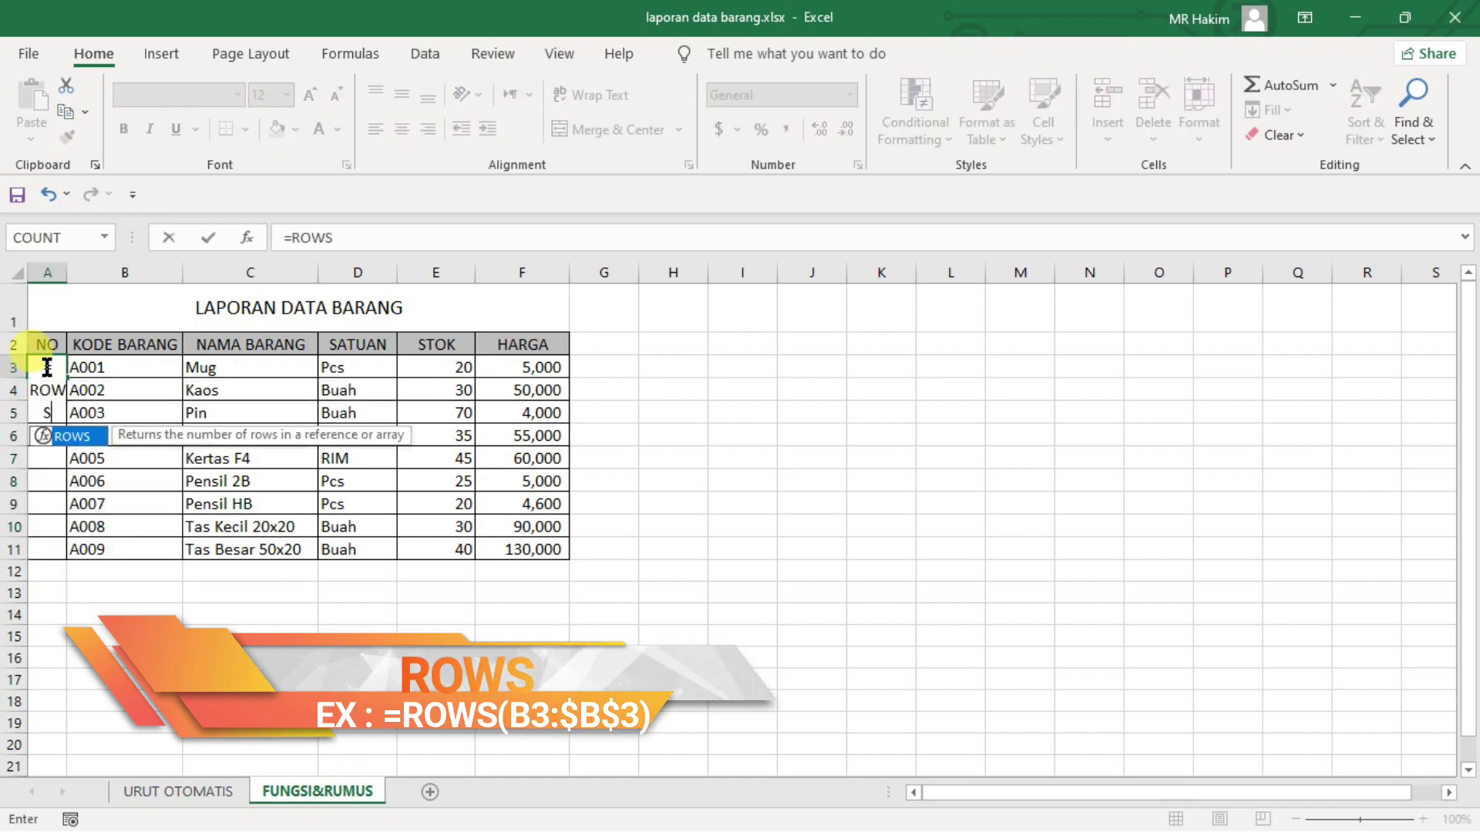
type("(")
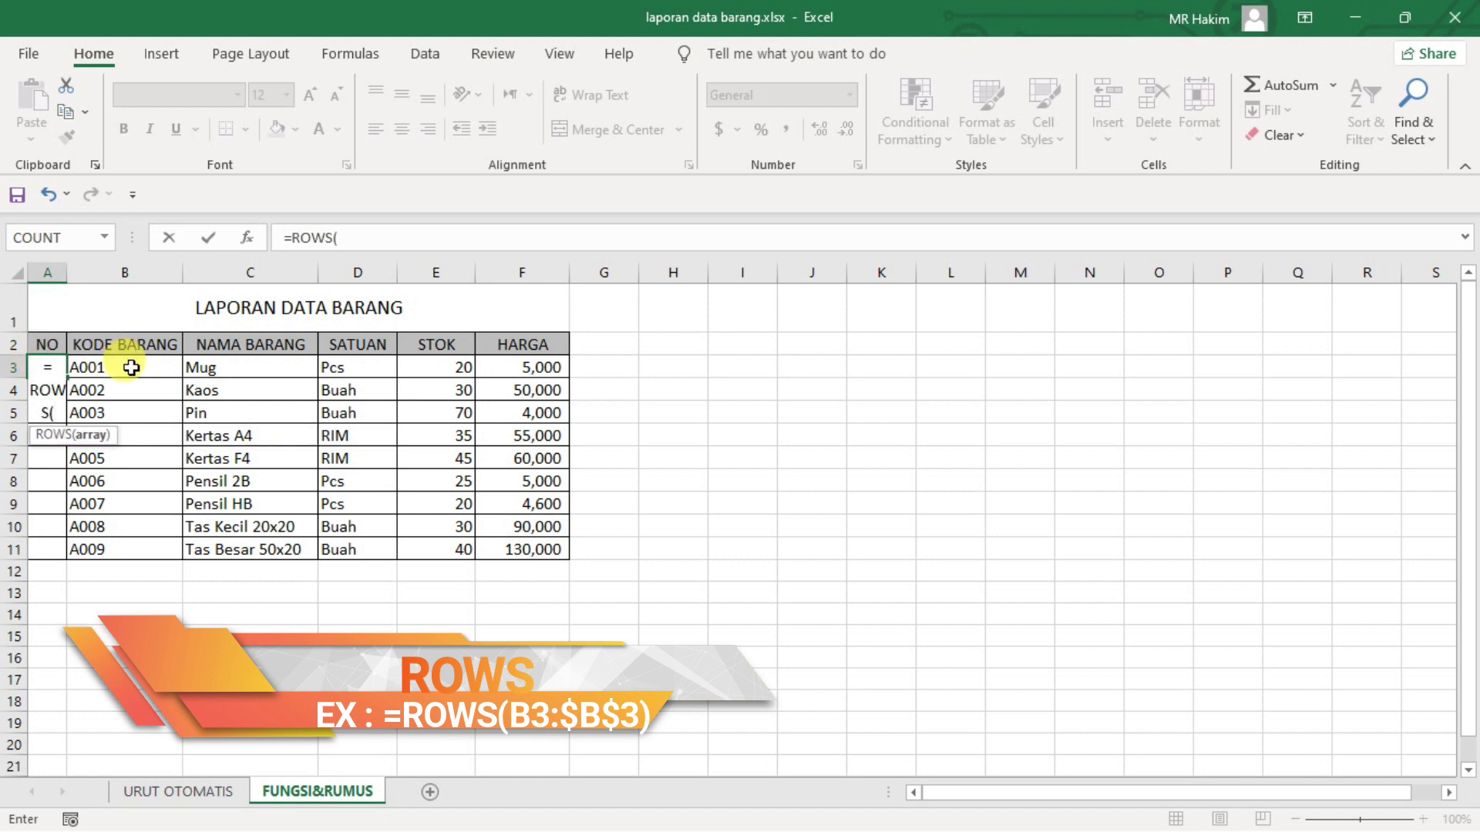
left_click(359, 234)
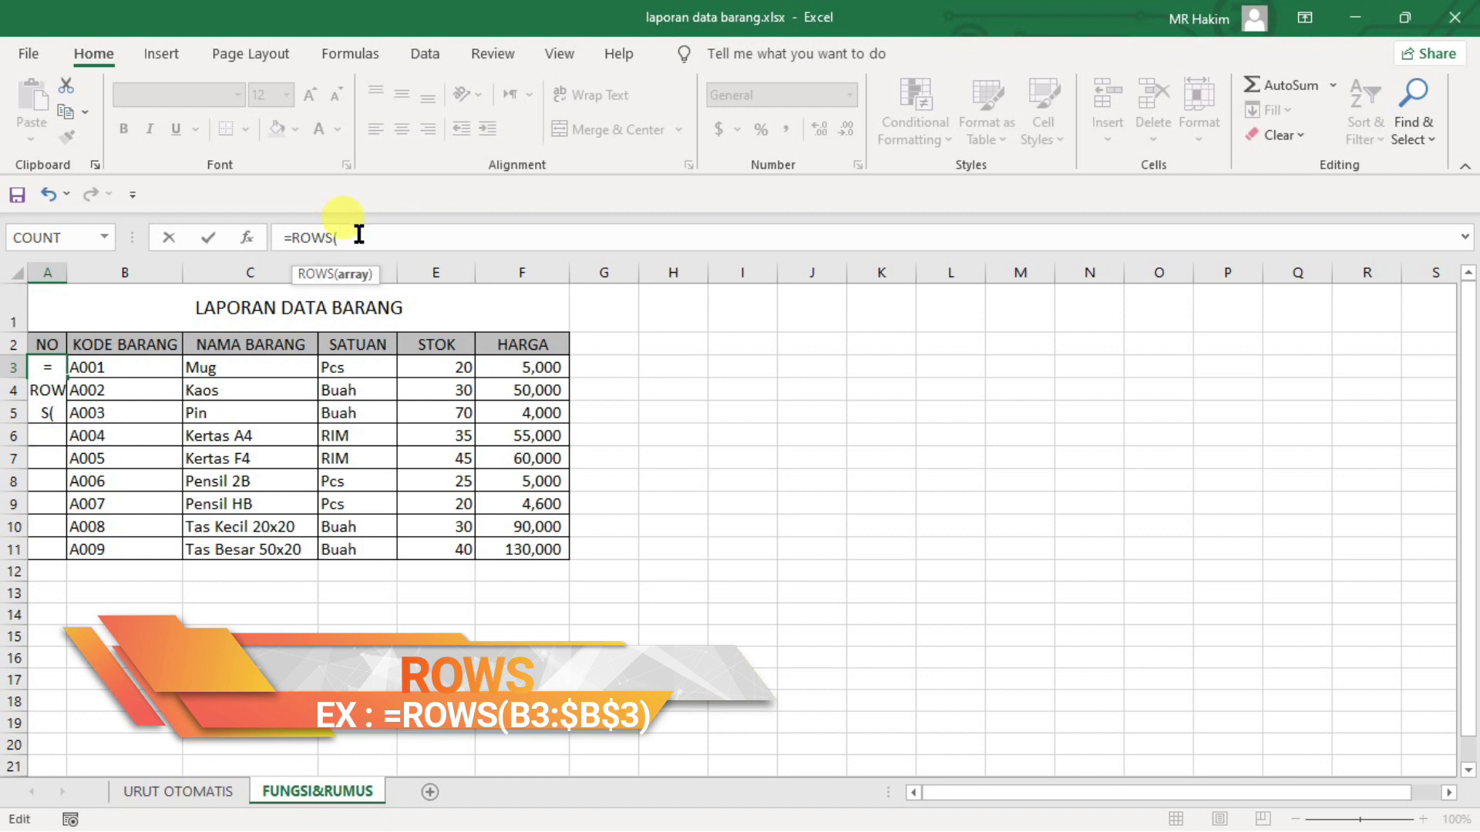
type("B3:")
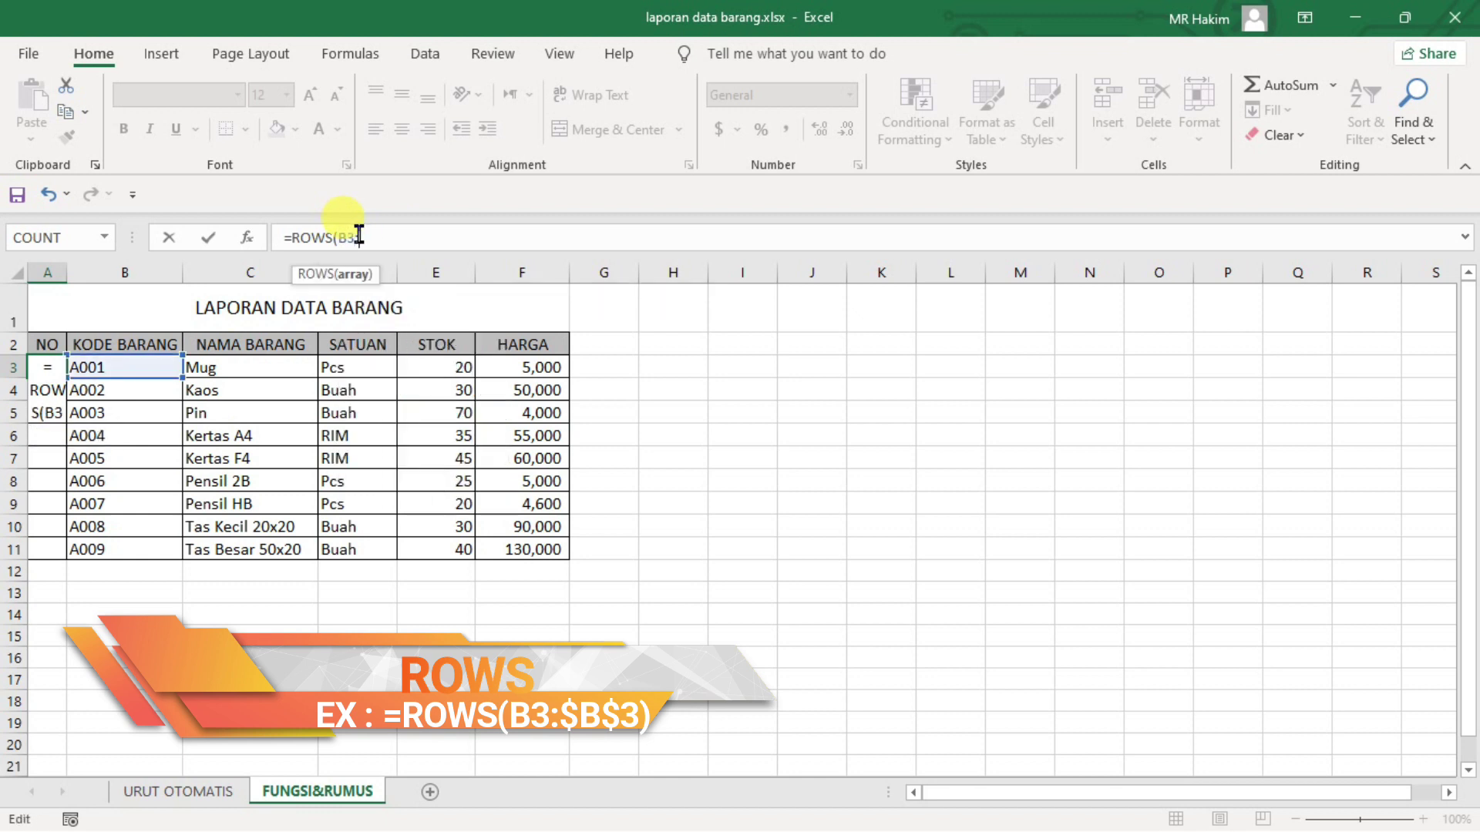
type("B3")
type(")")
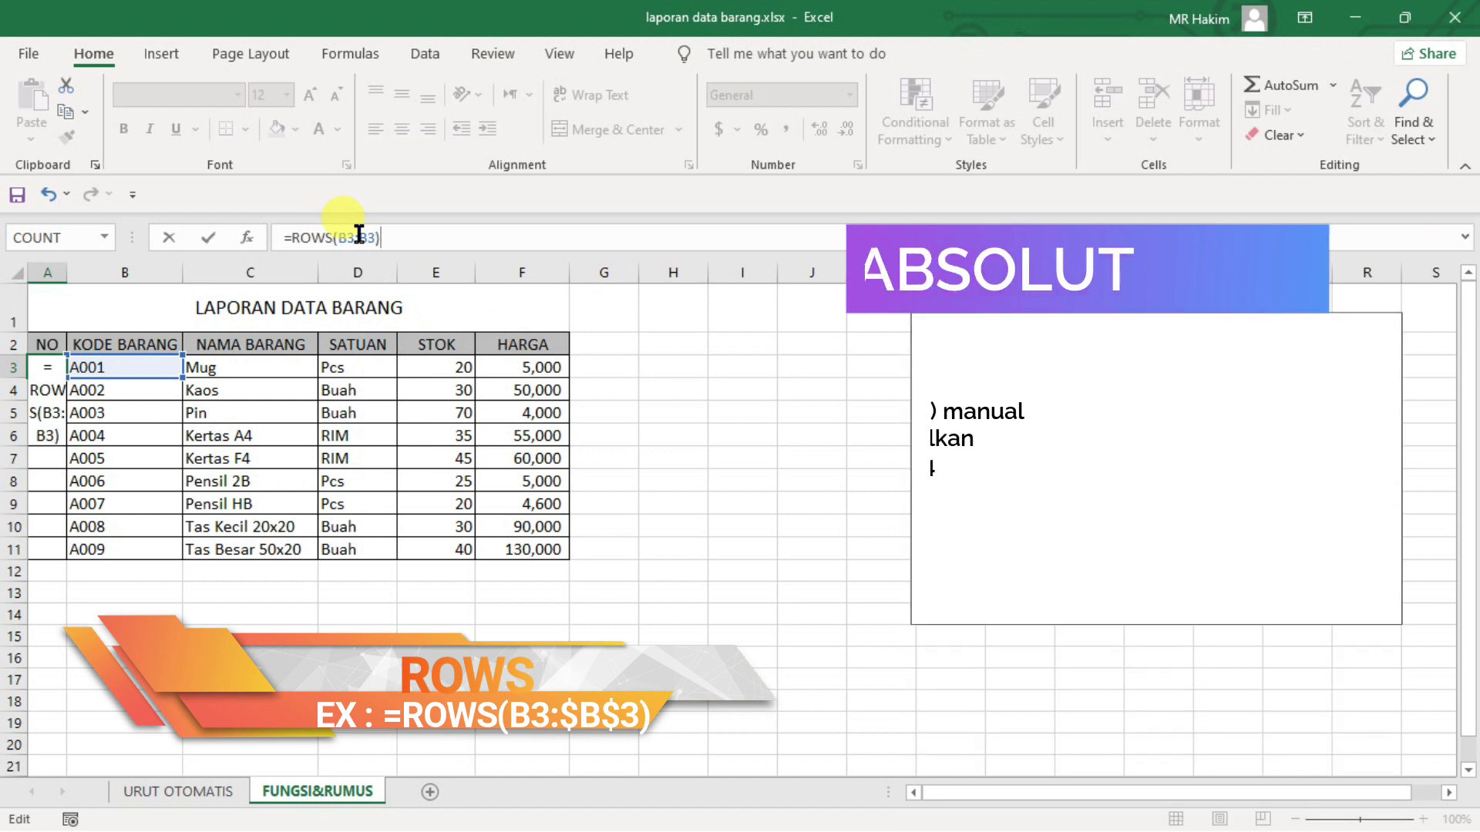
double_click(369, 240)
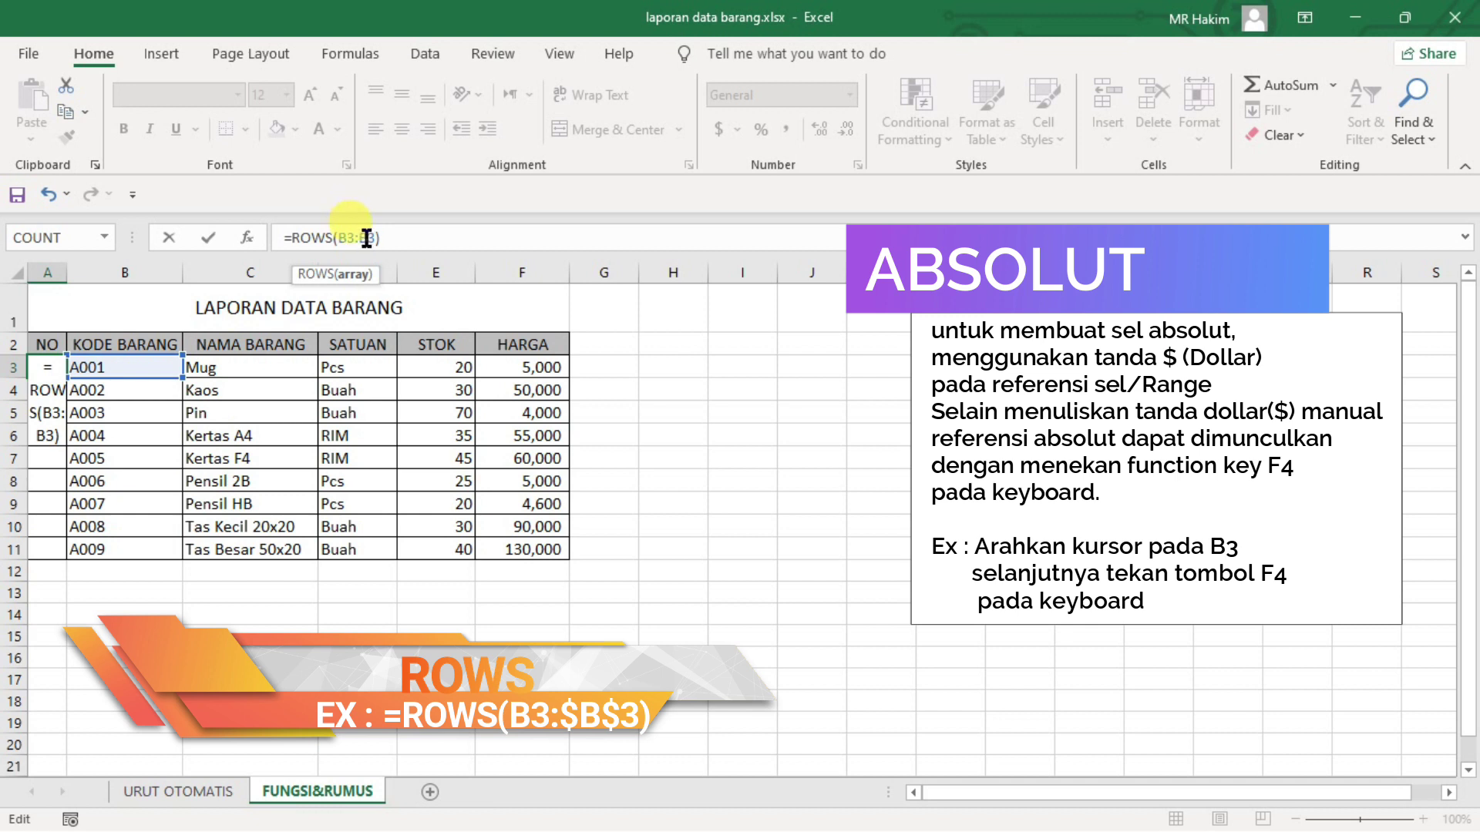
key("F4")
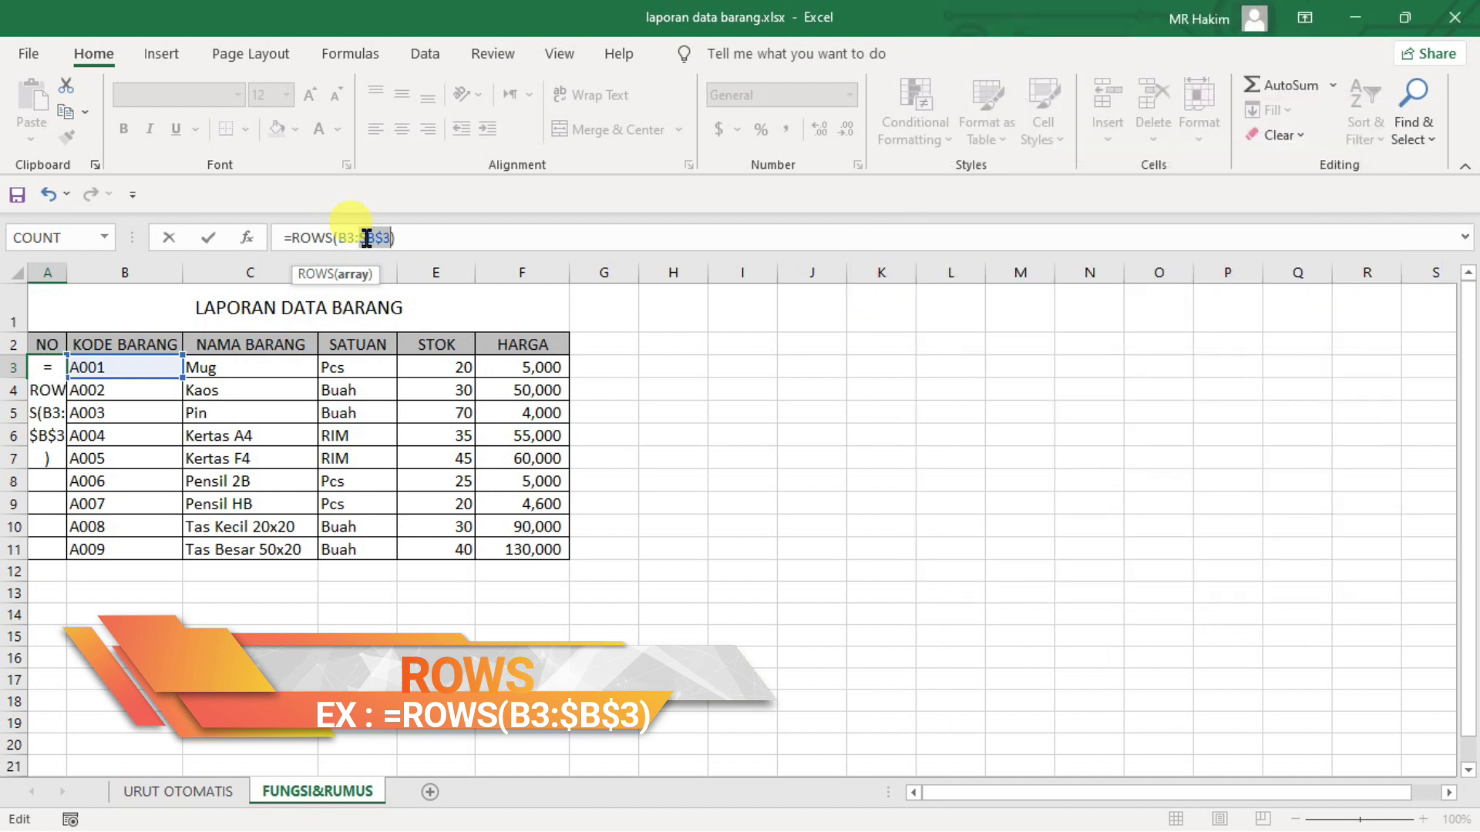
key("Return")
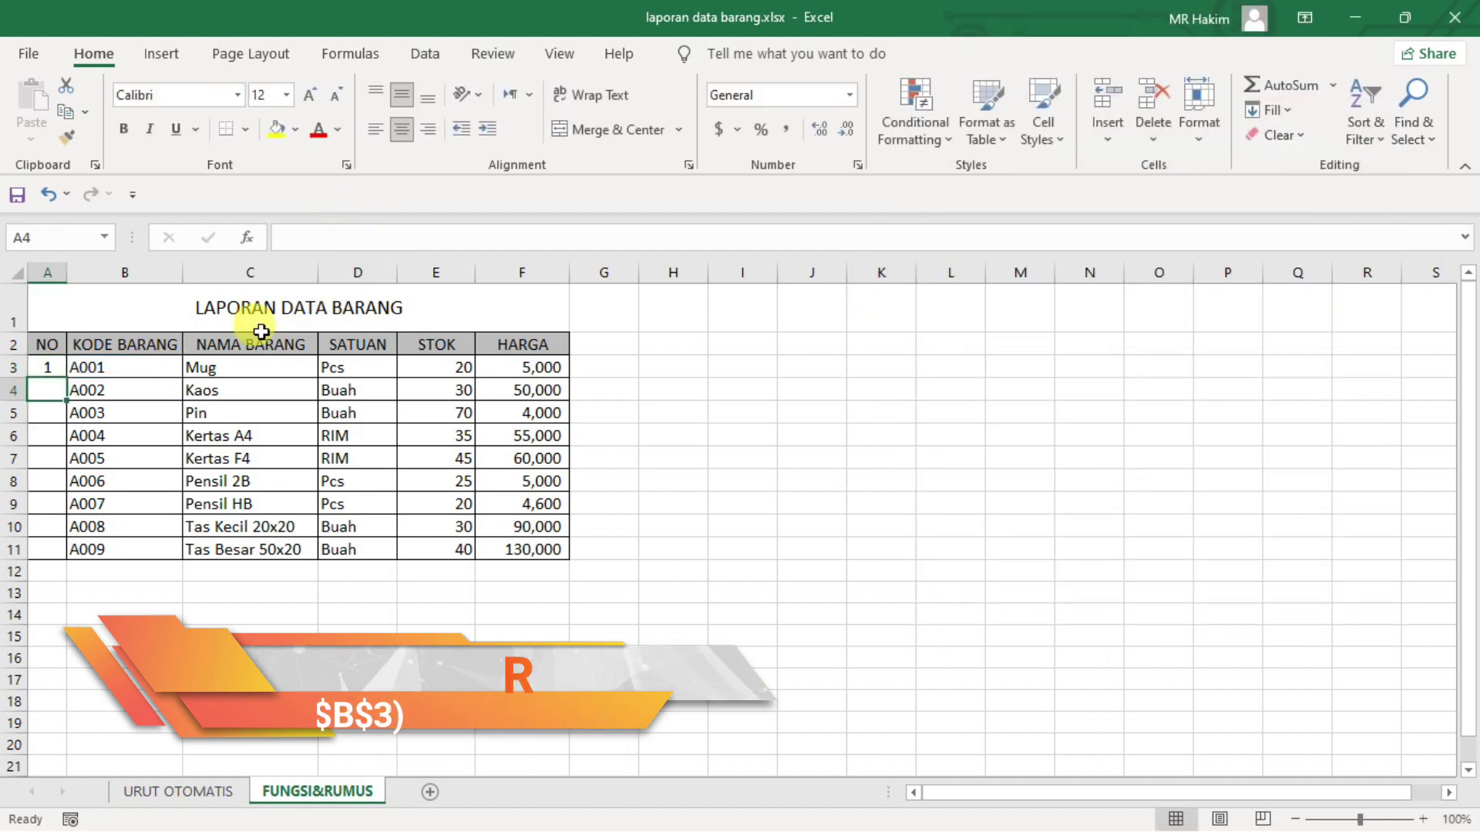
- Fill A3's ROWS formula down to row 11, delete the Kertas A4 row to test renumbering, then undo
left_click(48, 367)
double_click(68, 378)
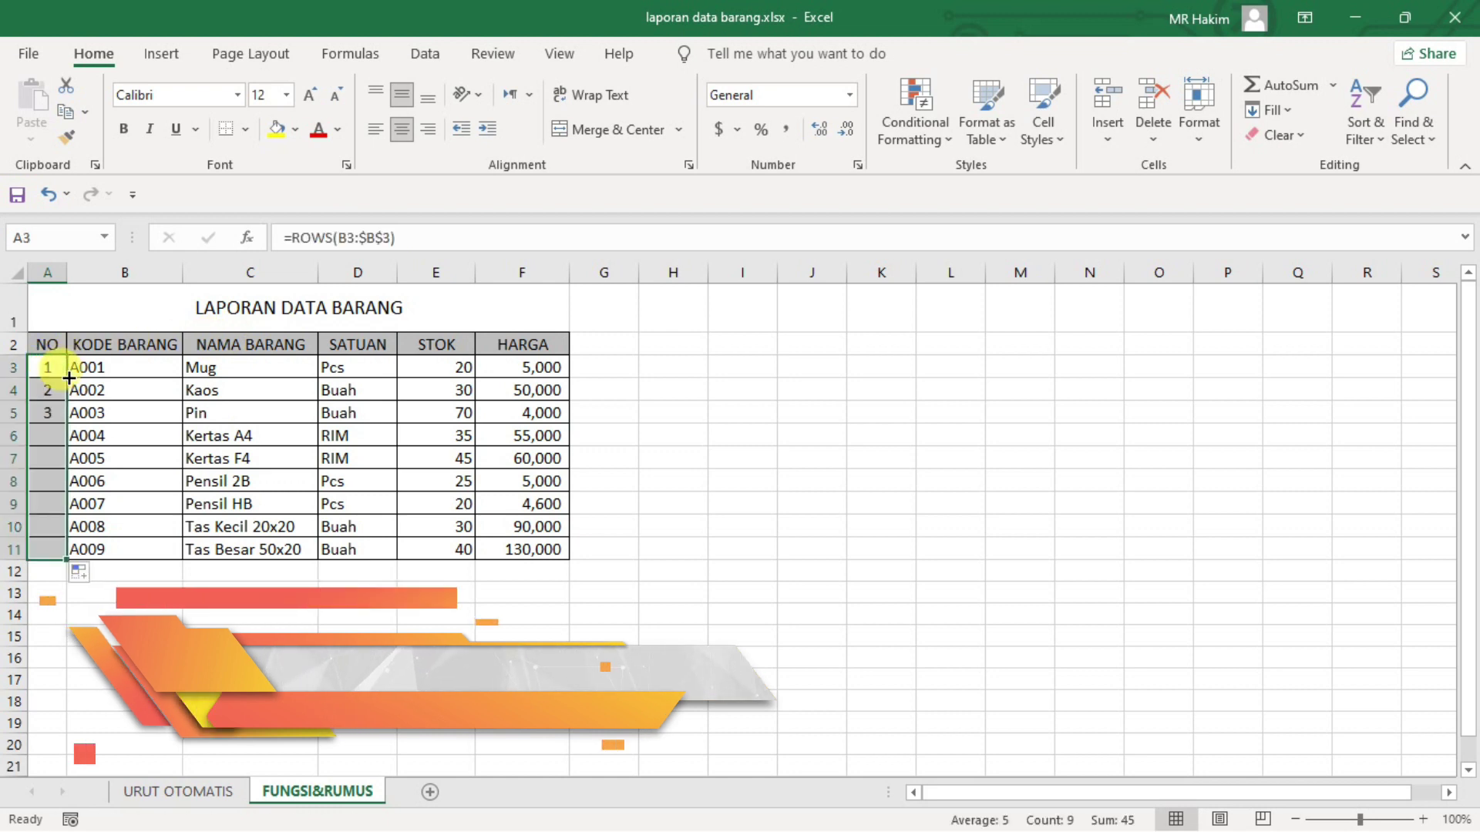
left_click(19, 437)
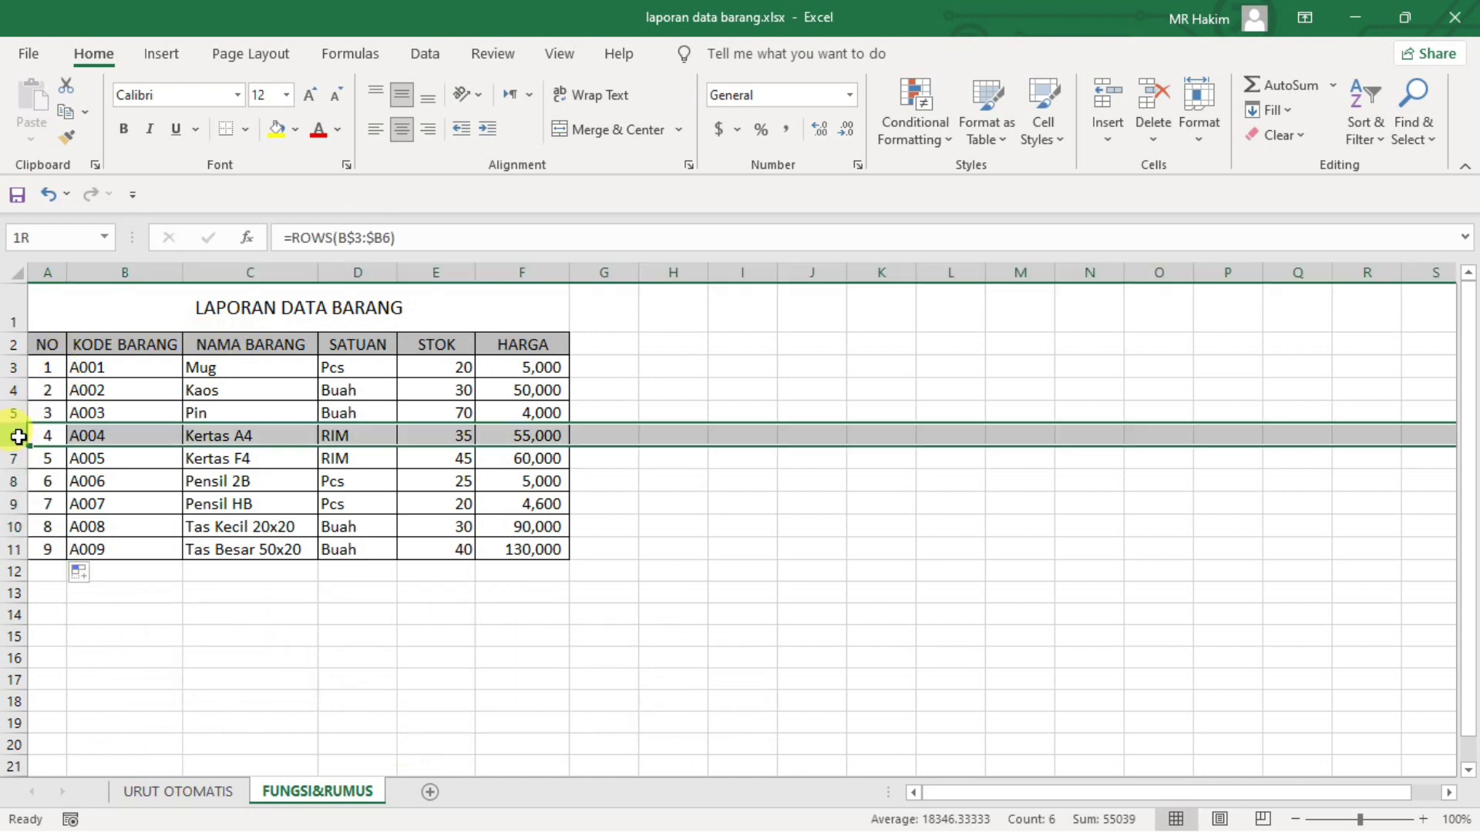
right_click(18, 436)
left_click(77, 644)
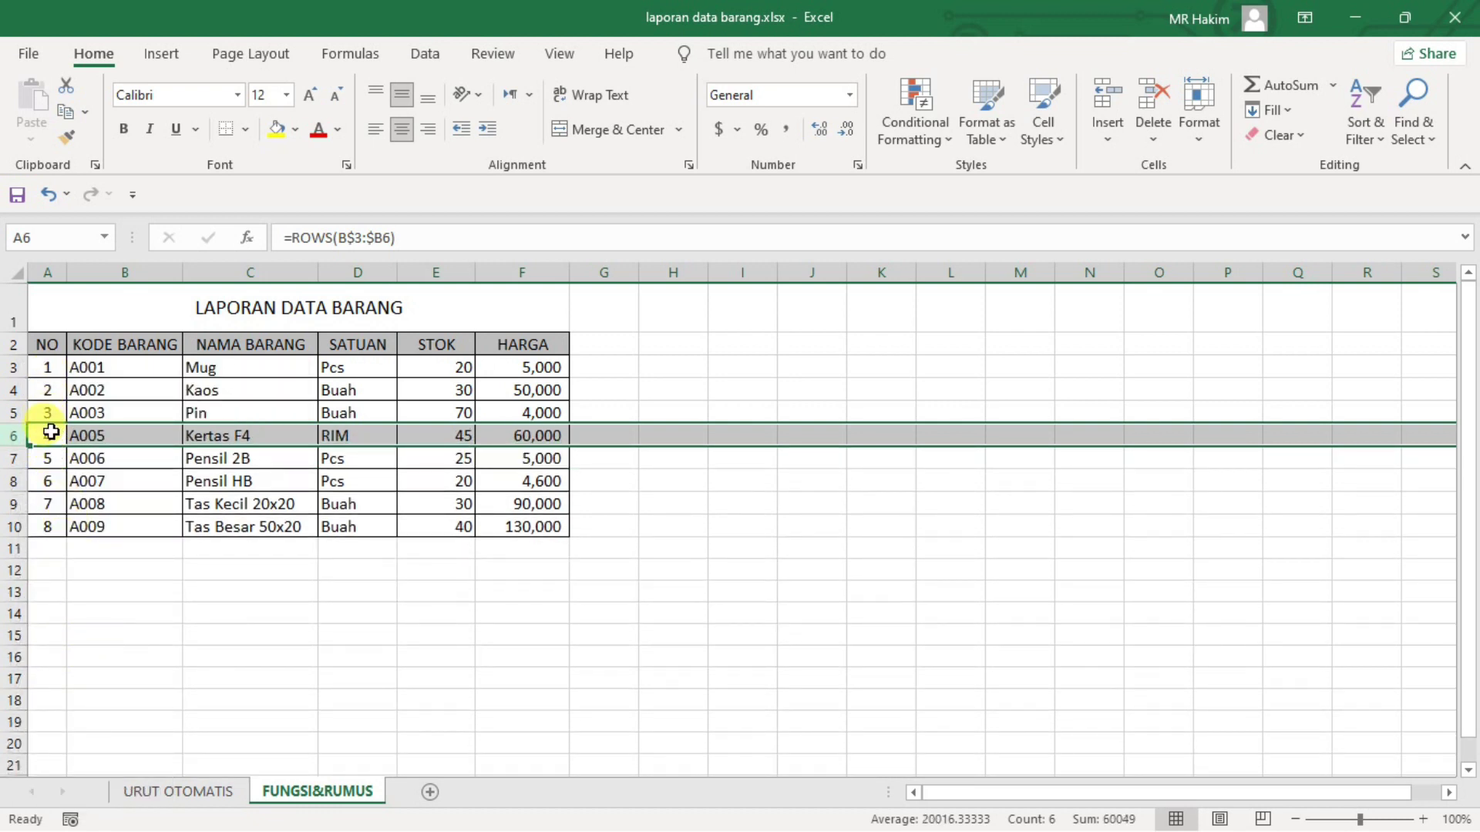
key("ctrl+z")
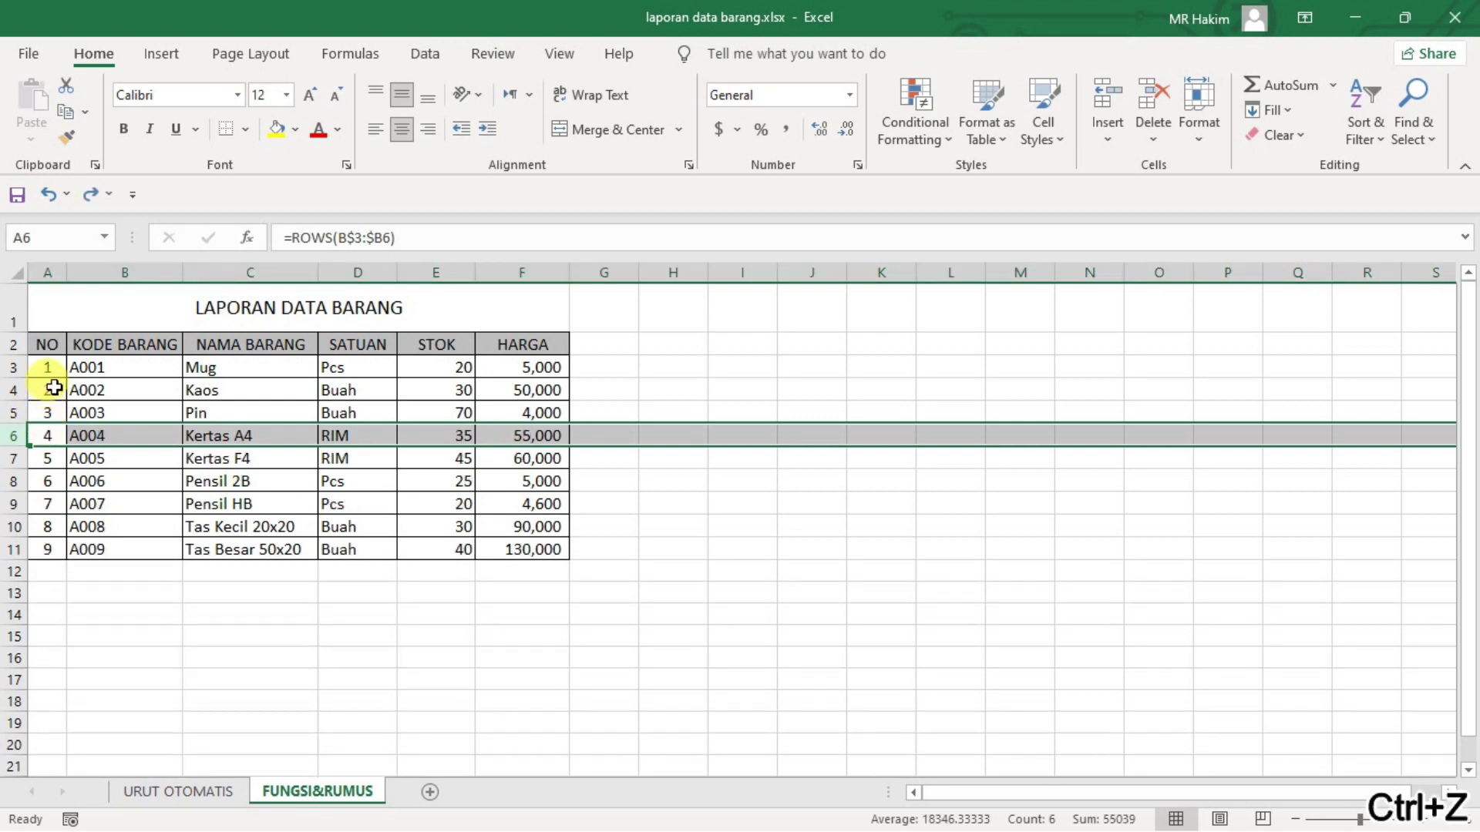
- Clear the NO numbers from A3:A11
left_click(54, 371)
left_click_drag(54, 372, 51, 549)
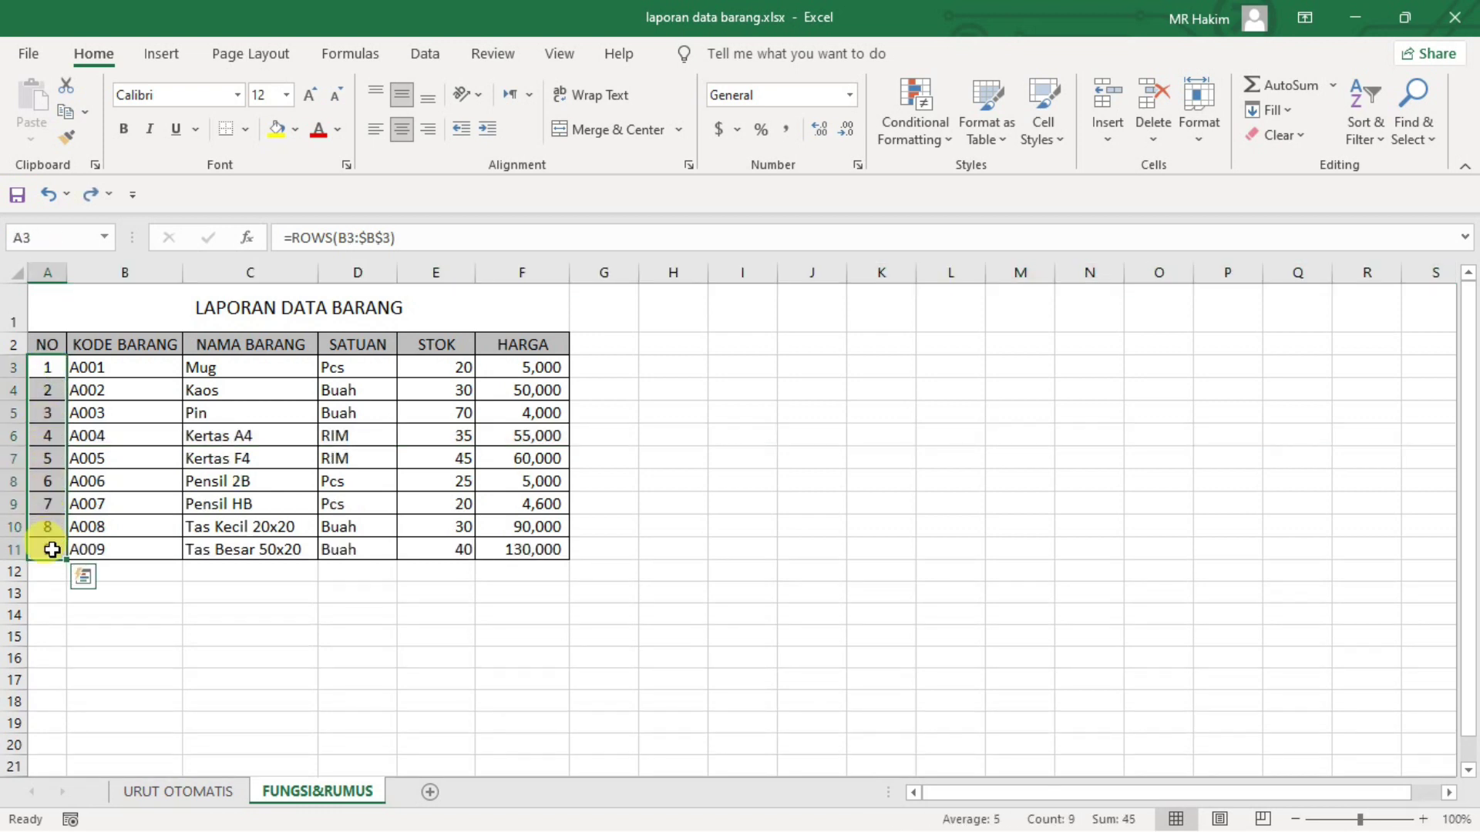
key("Delete")
- Delete the KODE BARANG codes A001–A009 from B3:B11
left_click(250, 613)
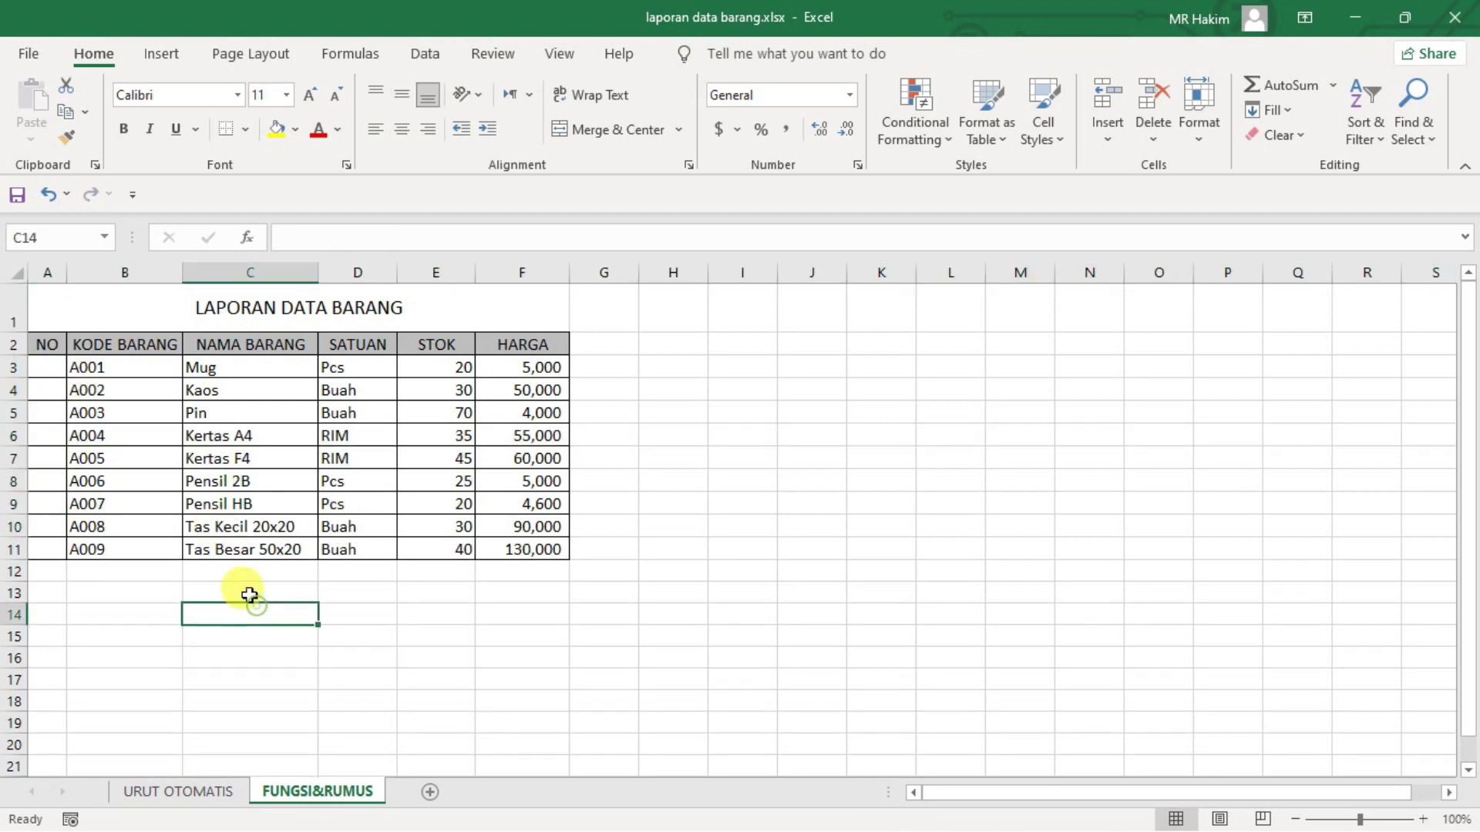
left_click(52, 368)
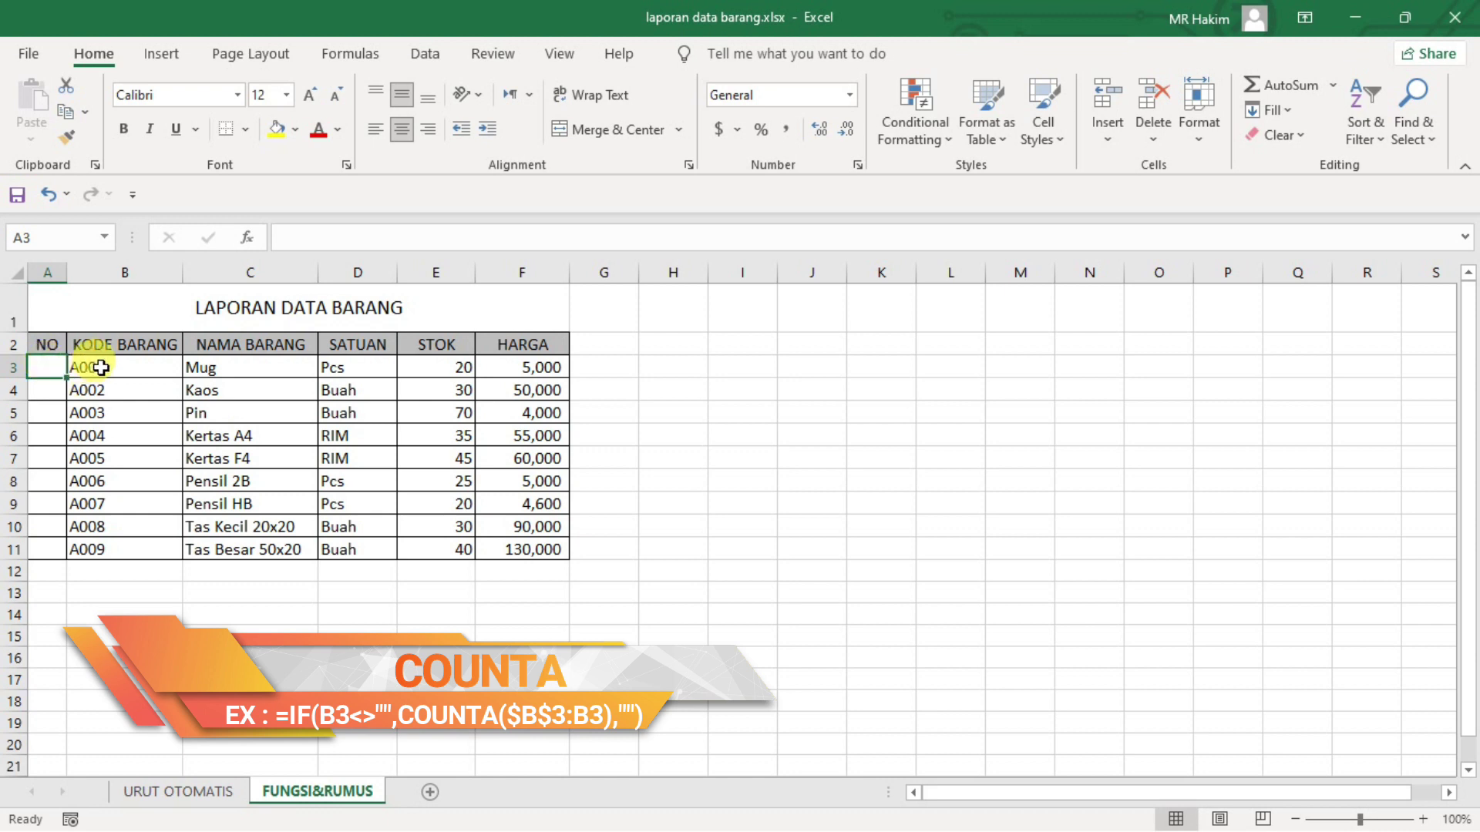
left_click_drag(103, 367, 115, 546)
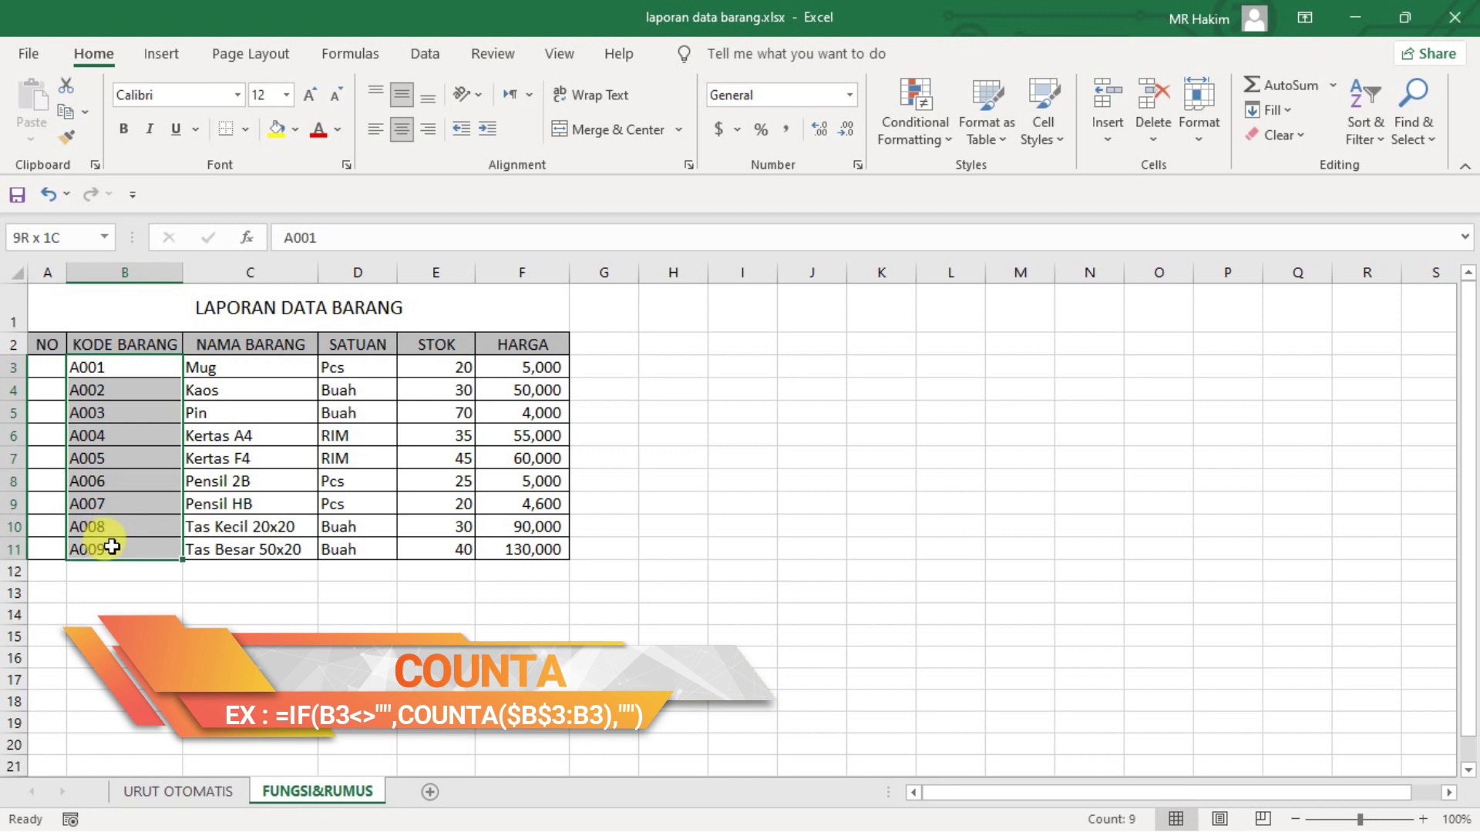
key("Delete")
- Begin a new formula with = in cell A3
left_click(39, 367)
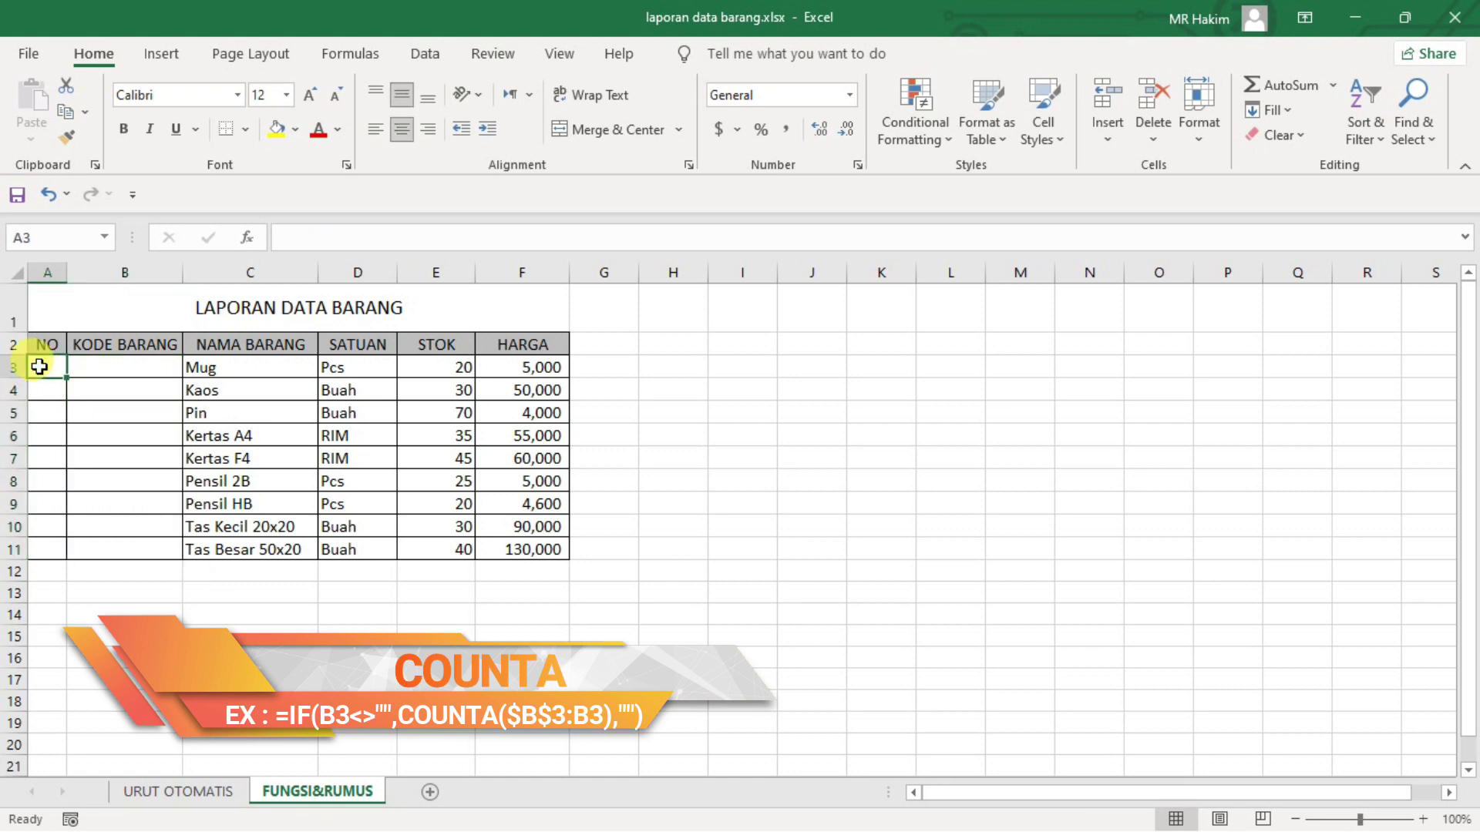
left_click(107, 369)
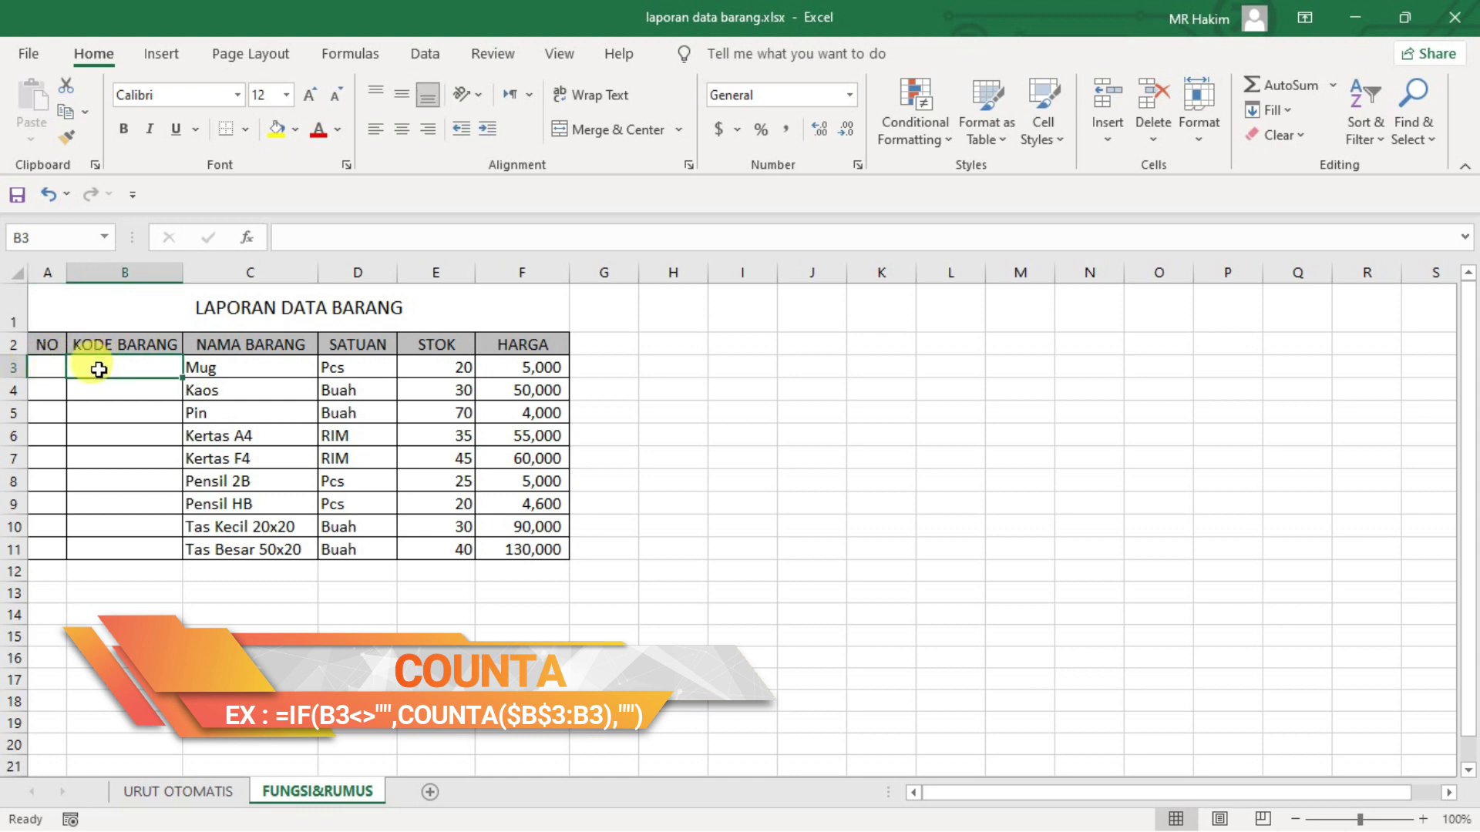
left_click(42, 366)
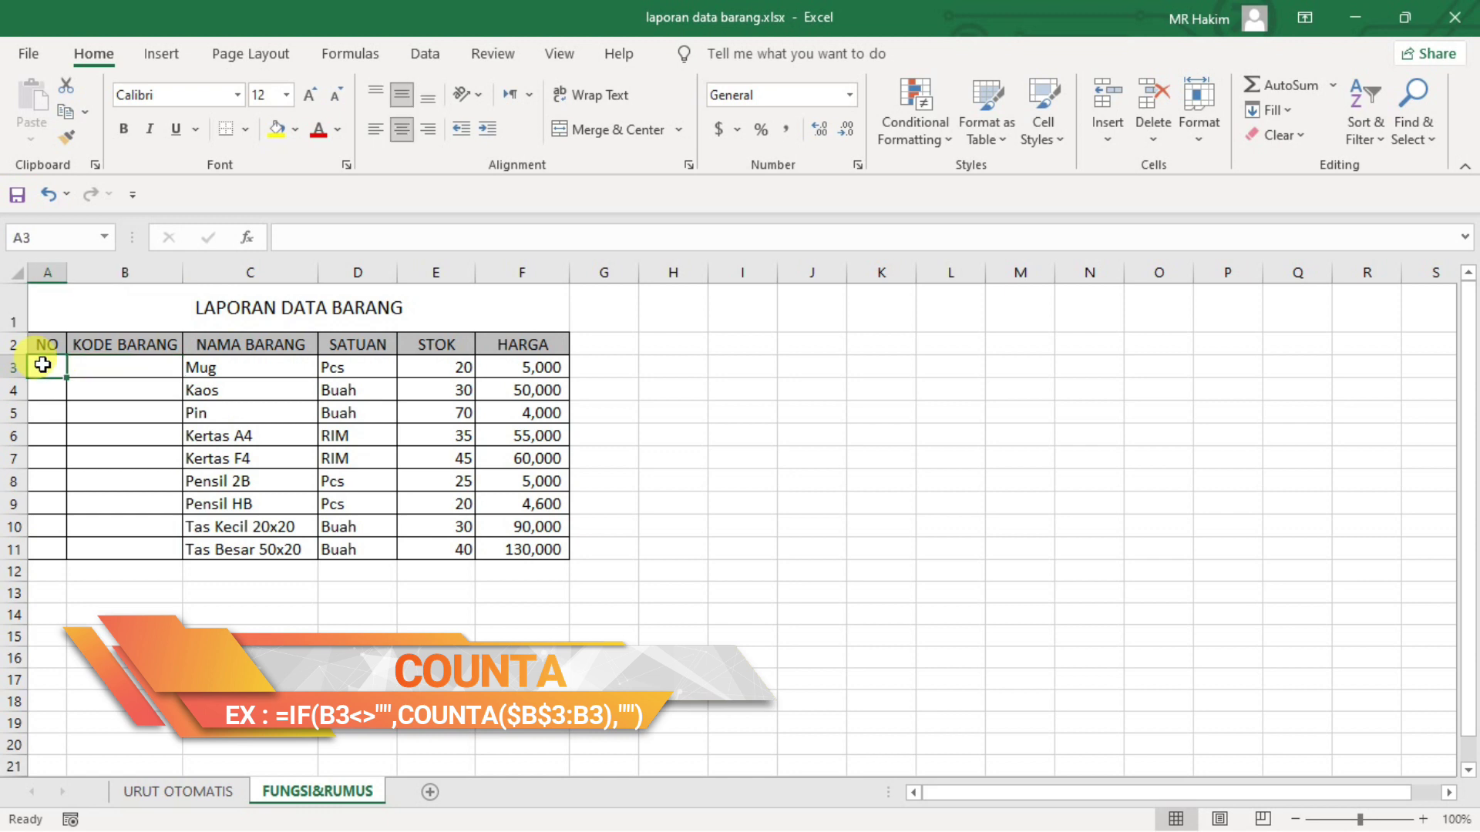
type("=")
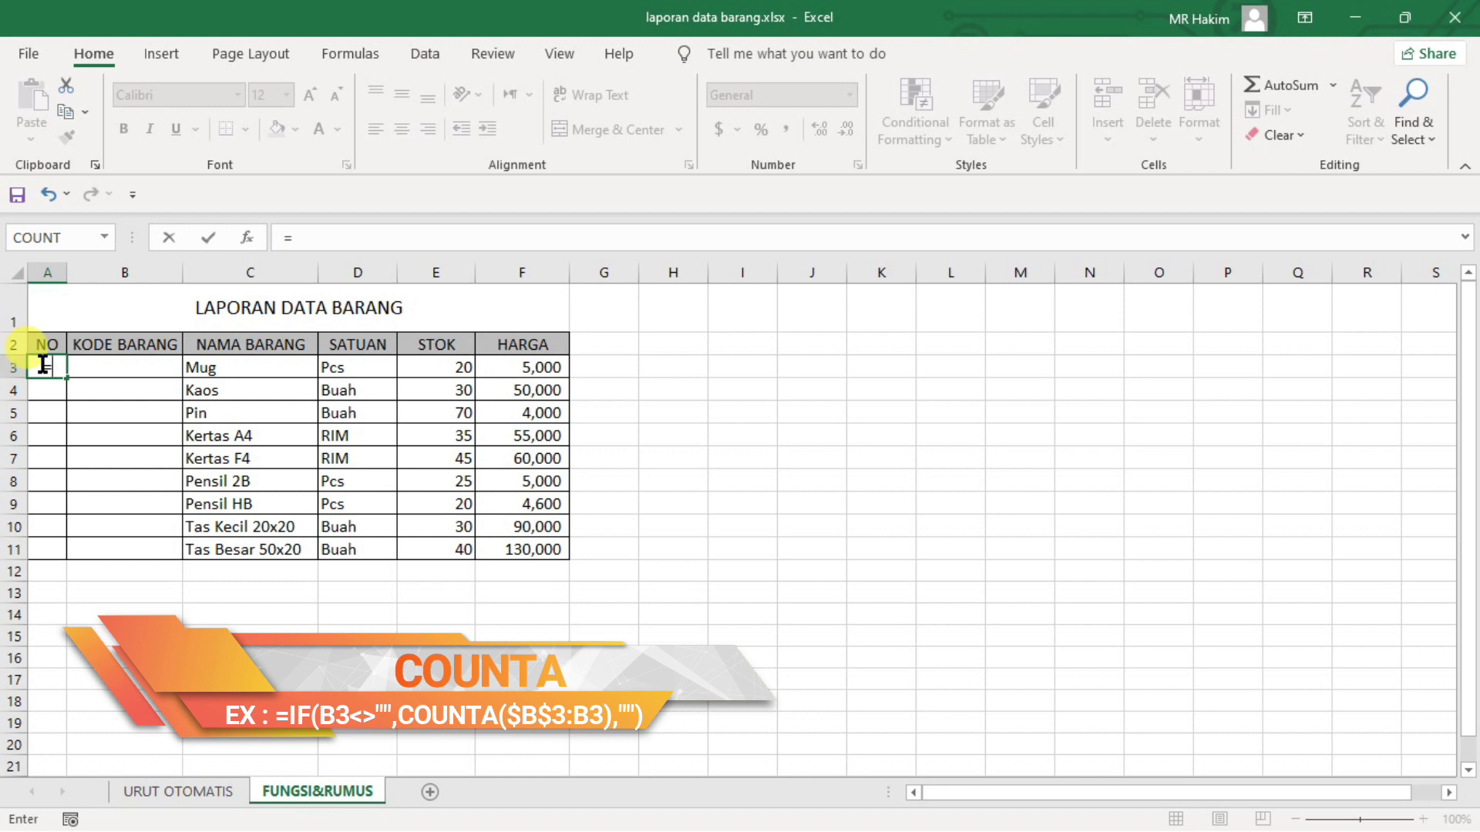
- Type IF(B3<>"",COUNT into A3's formula, testing that B3 is not blank
type("IF")
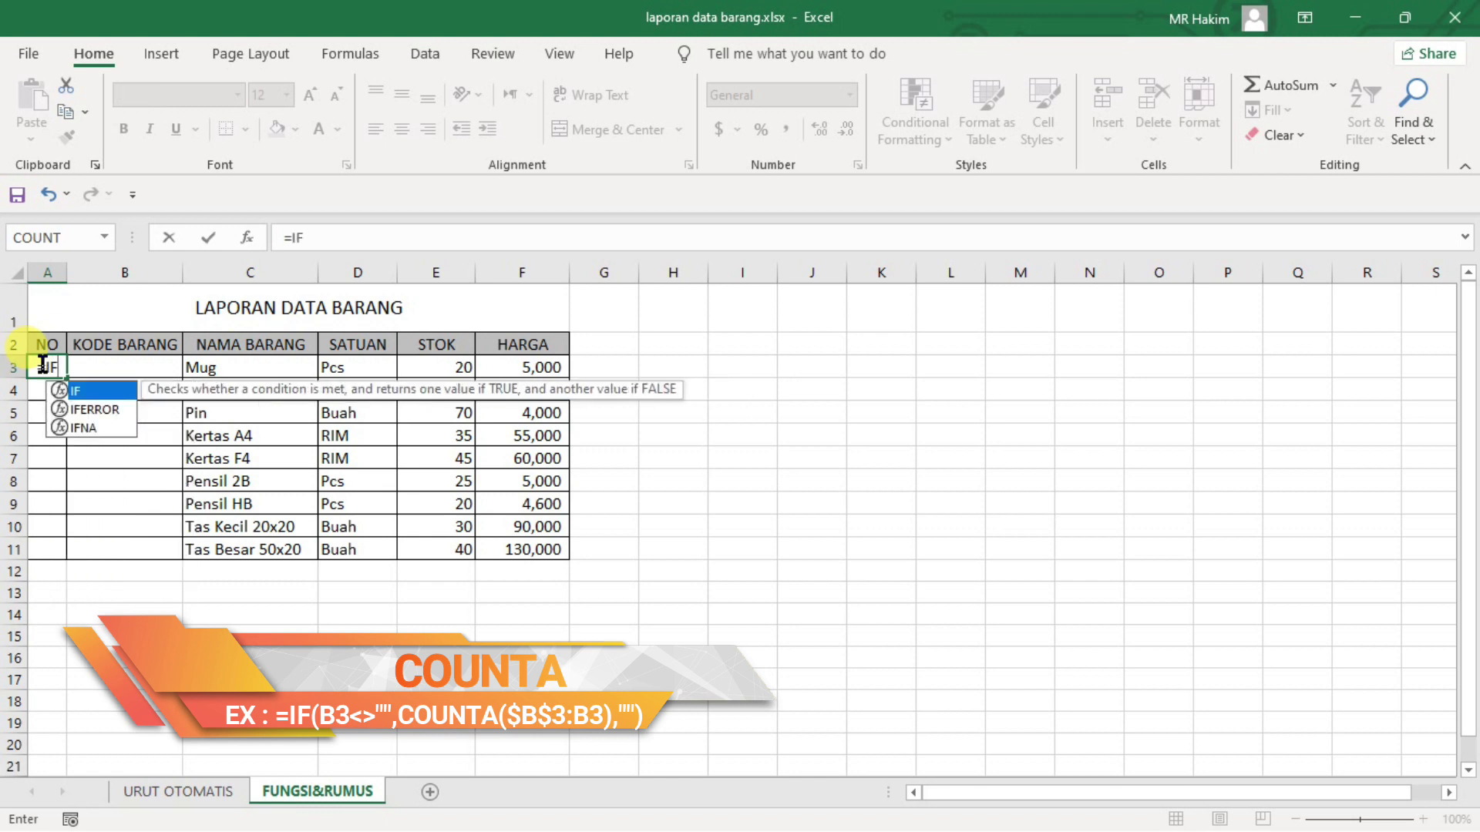
type("(")
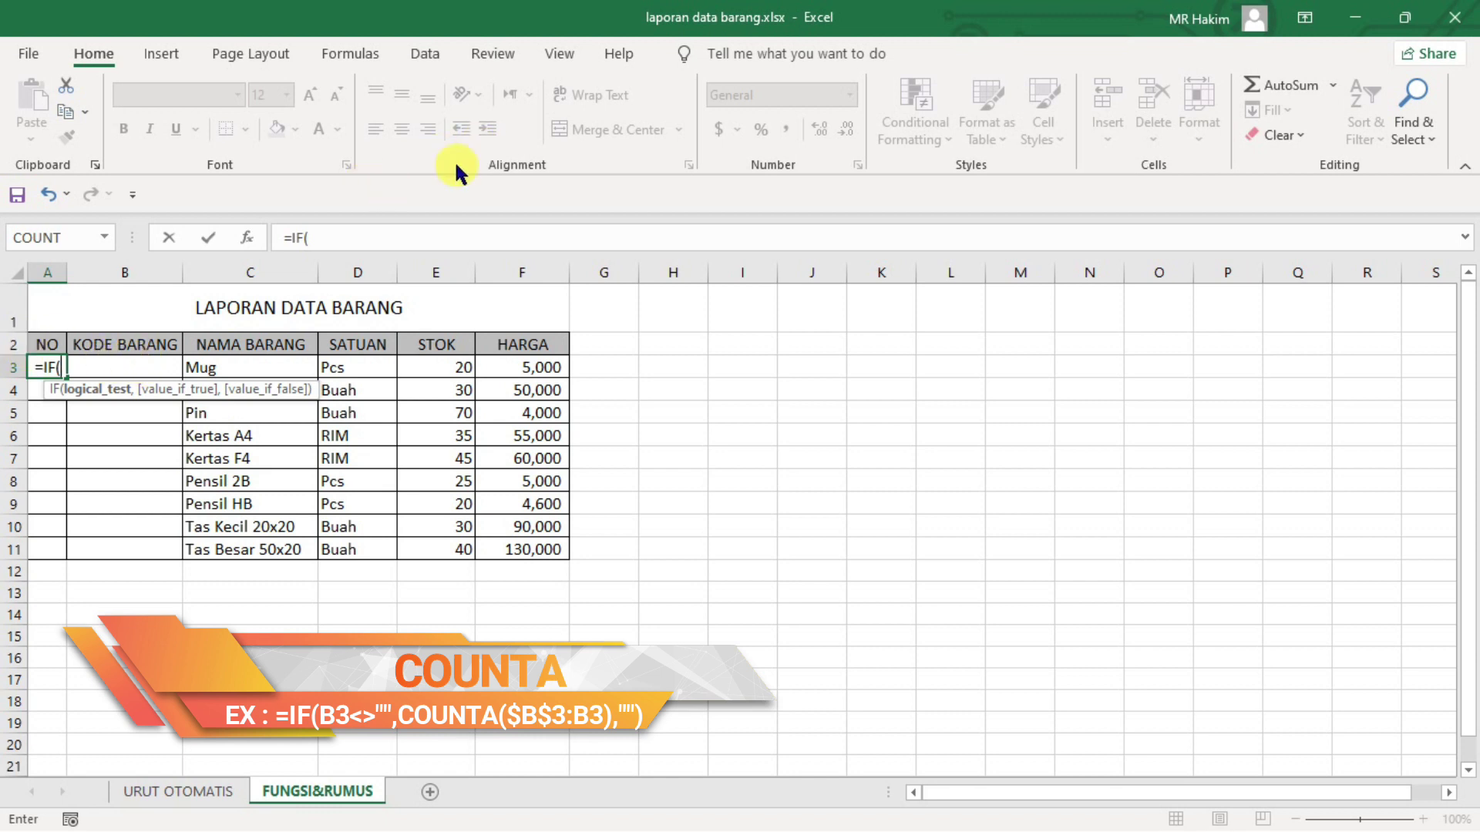
left_click(334, 235)
type("B")
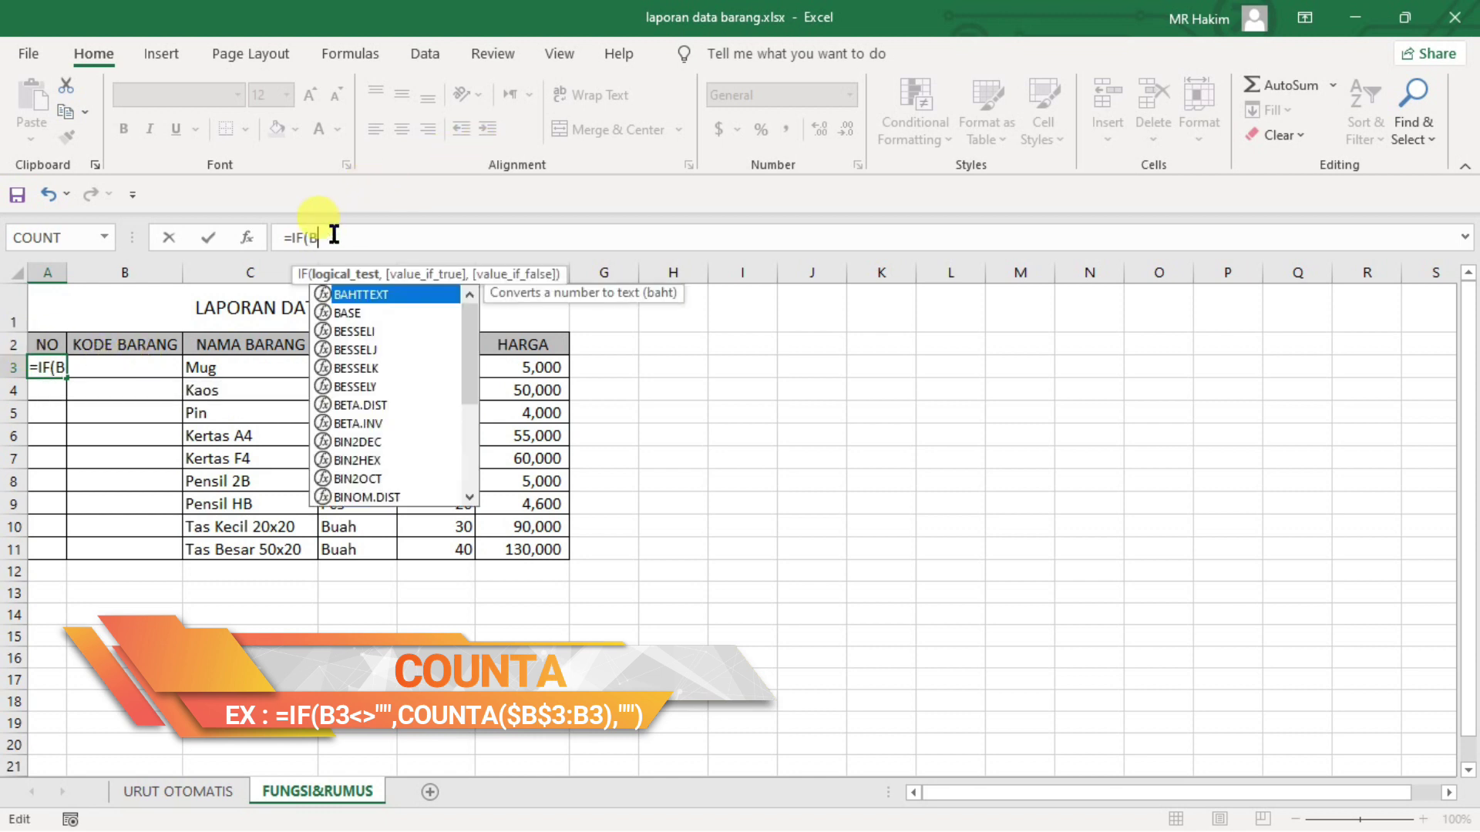
type("3<")
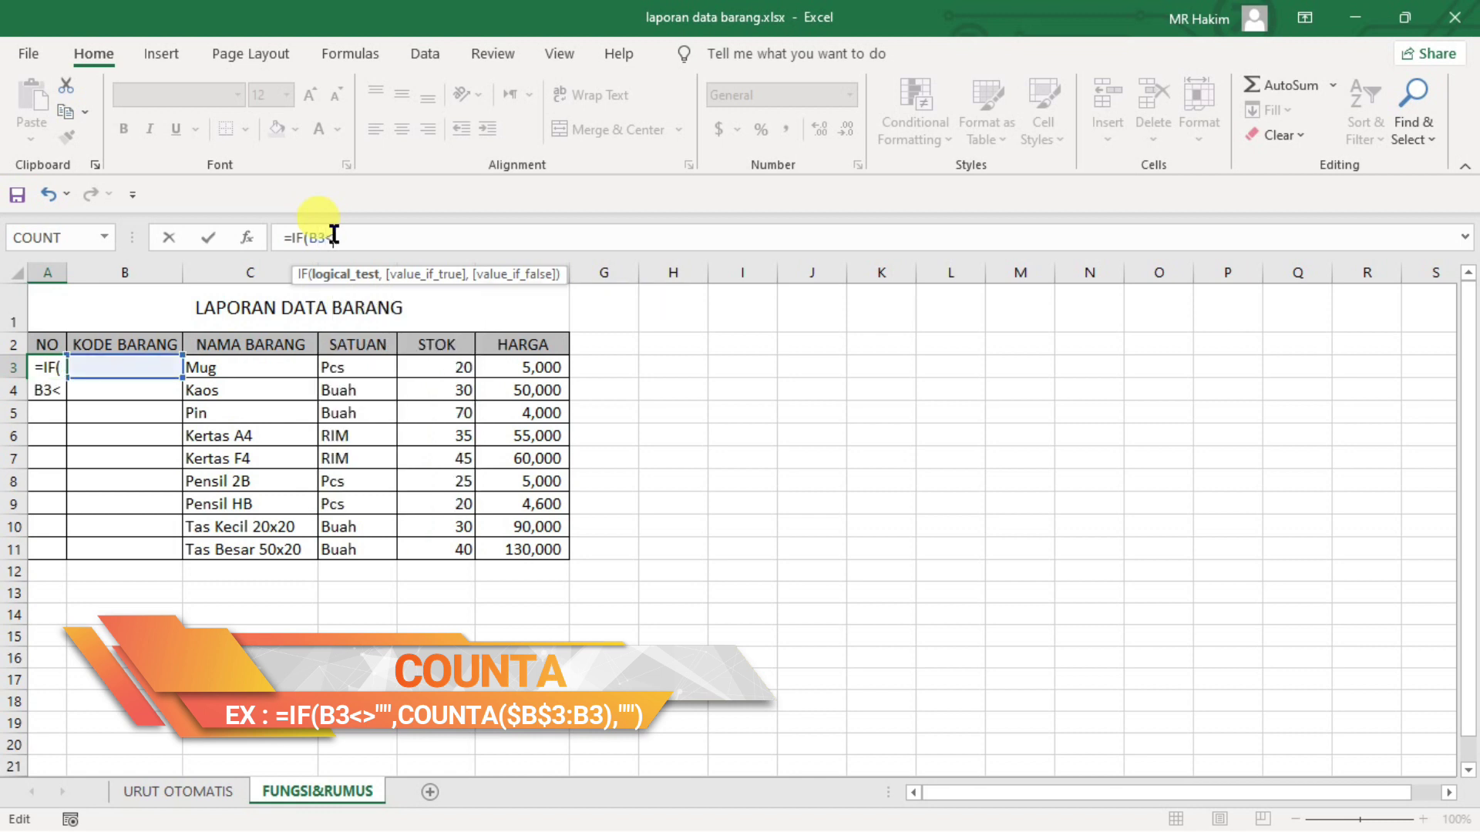
type(">")
type("\"\"")
type(",")
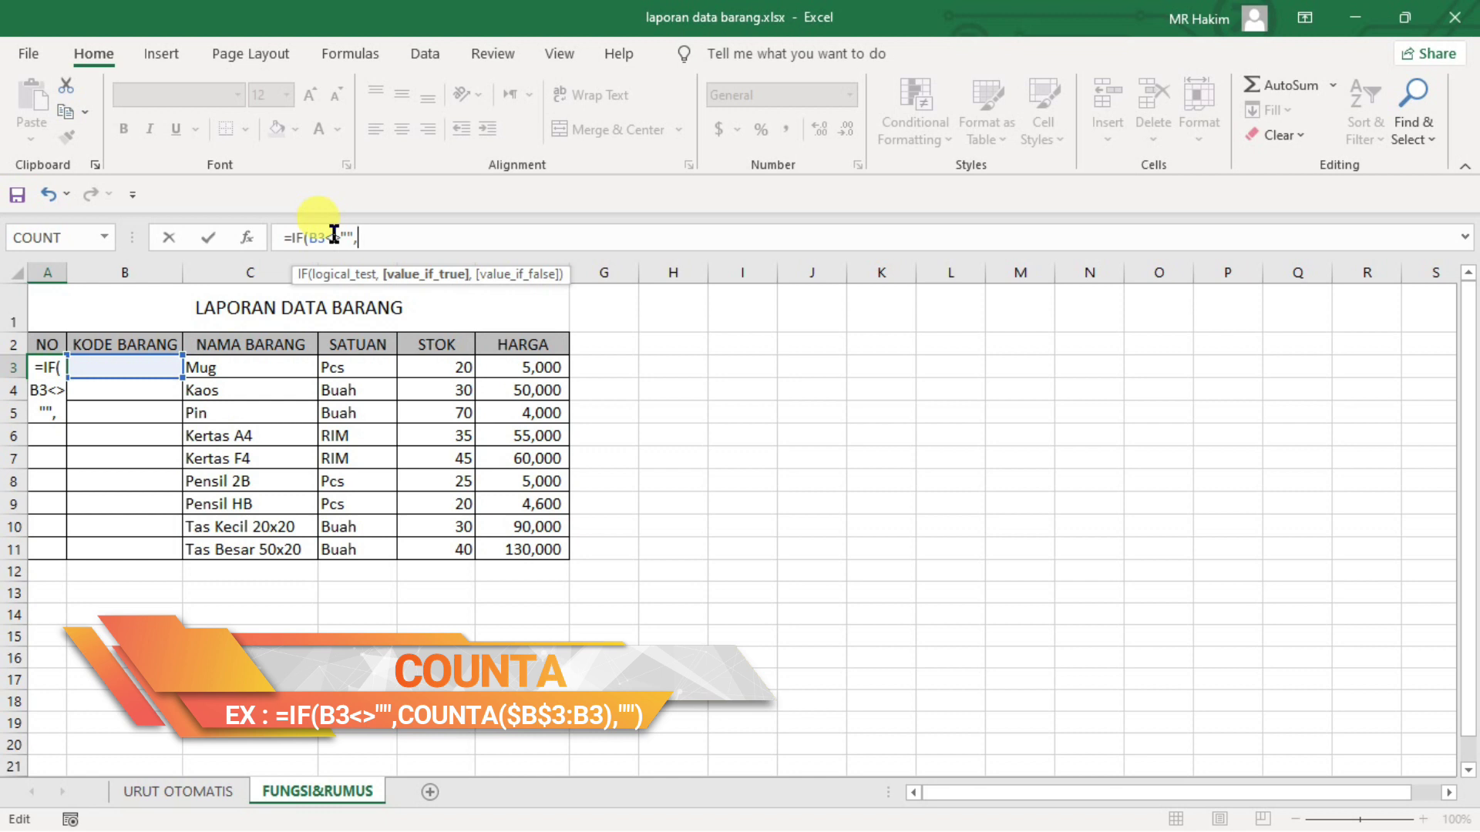
type("COUN")
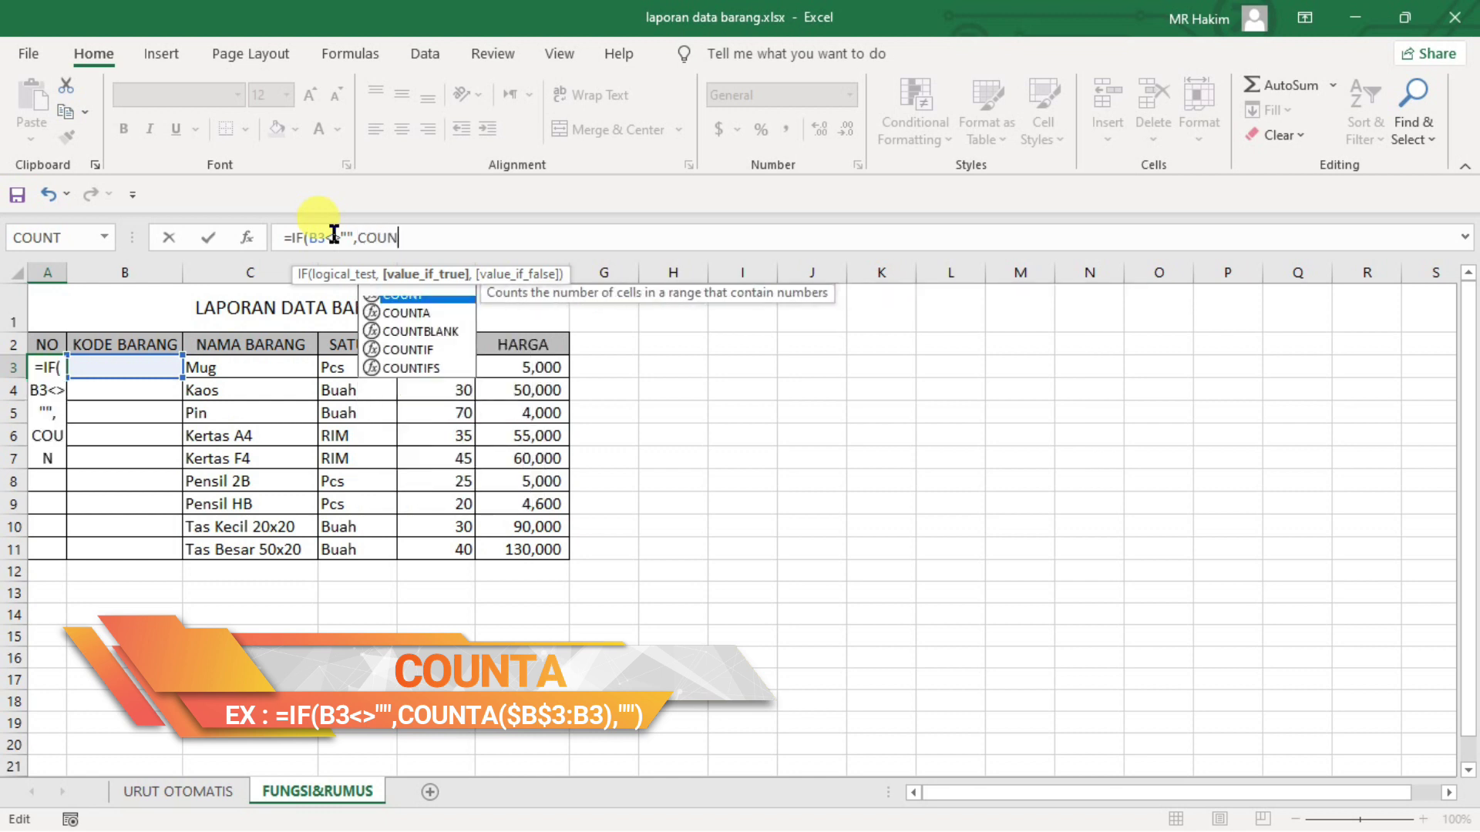
type("T")
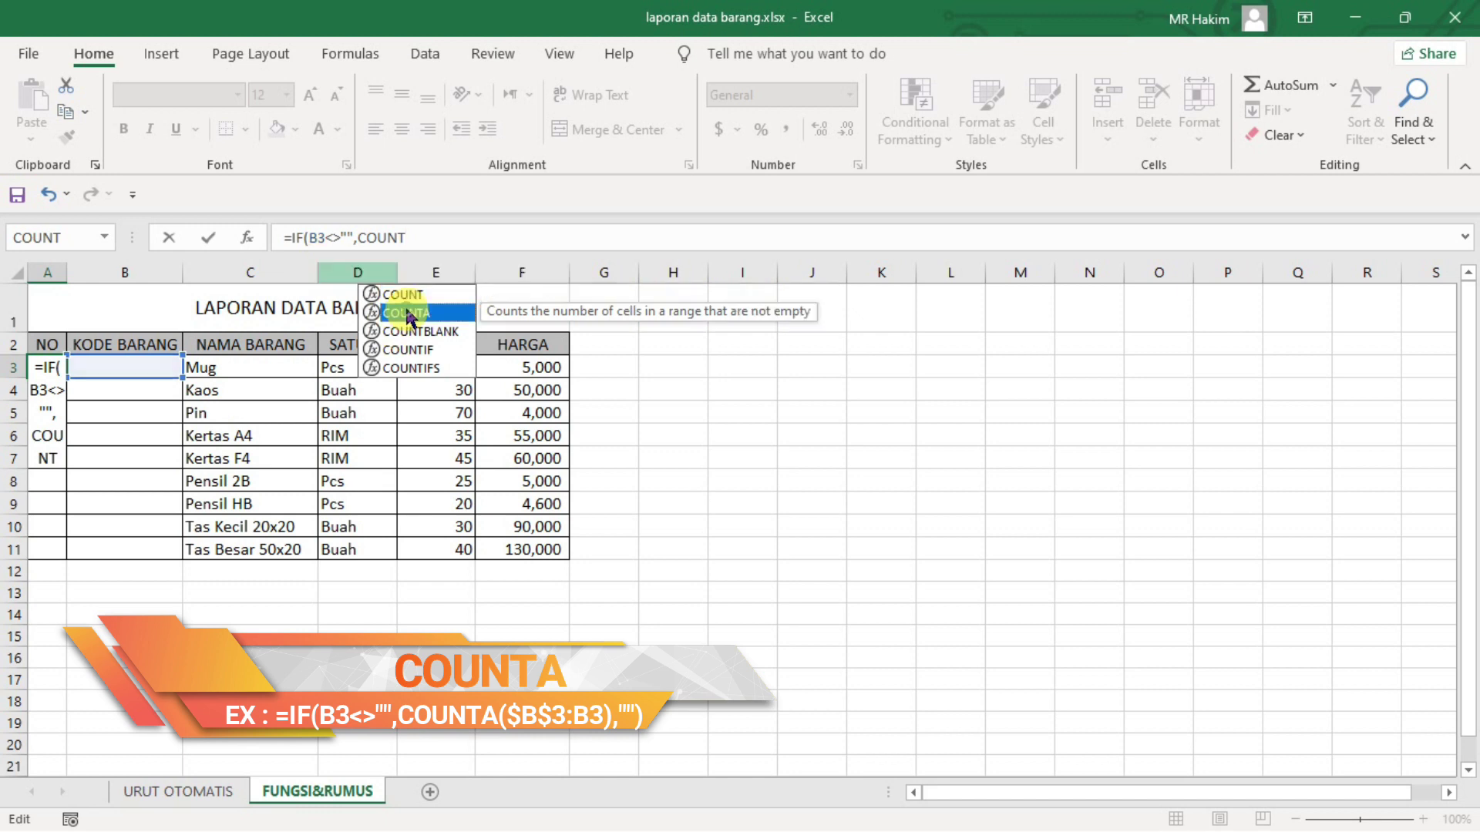
- Complete A3 with COUNTA($B$3:B3), locking the start via F4, add ,"") and enter it
double_click(407, 316)
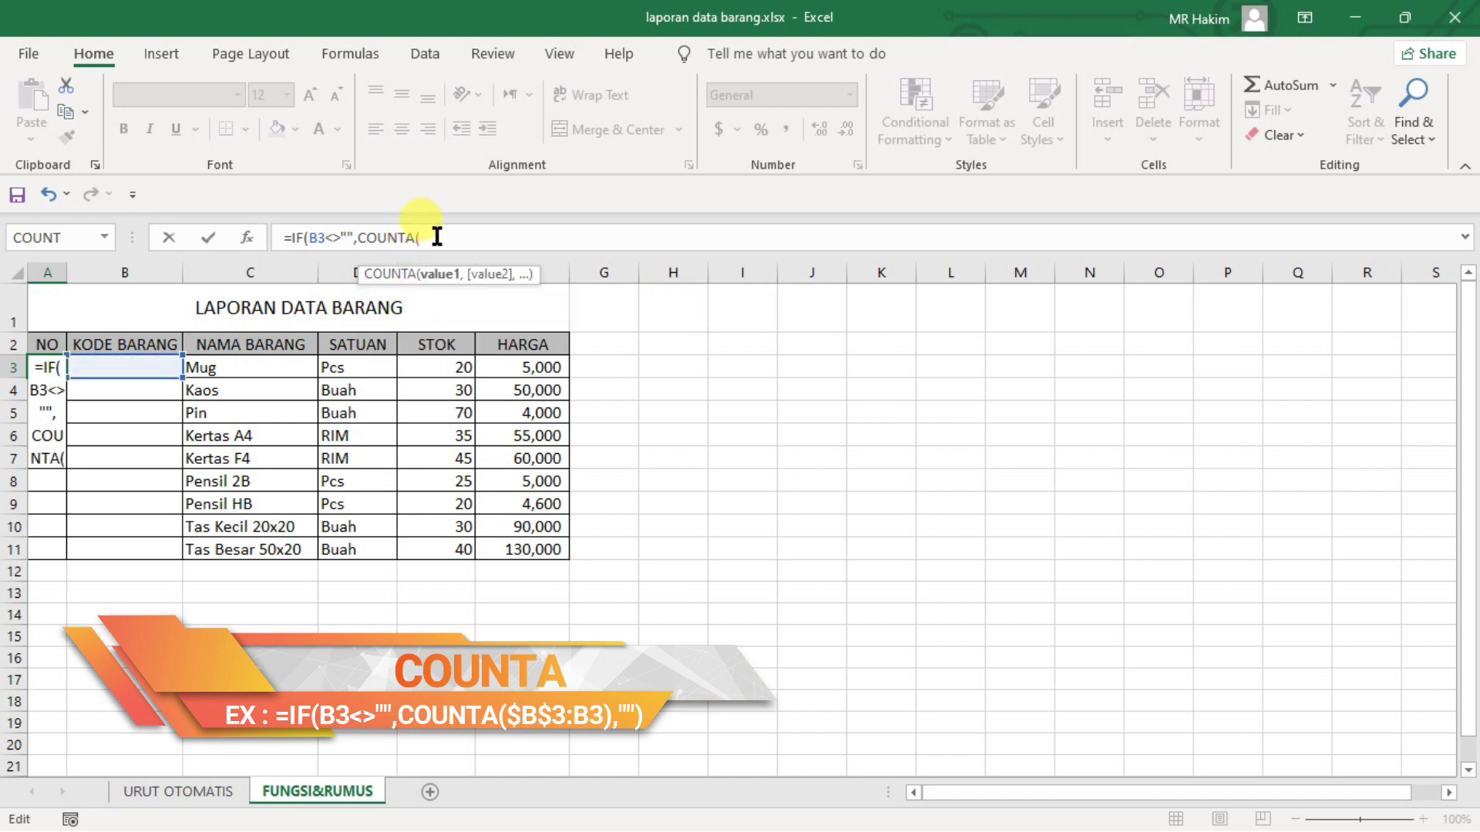
type("B")
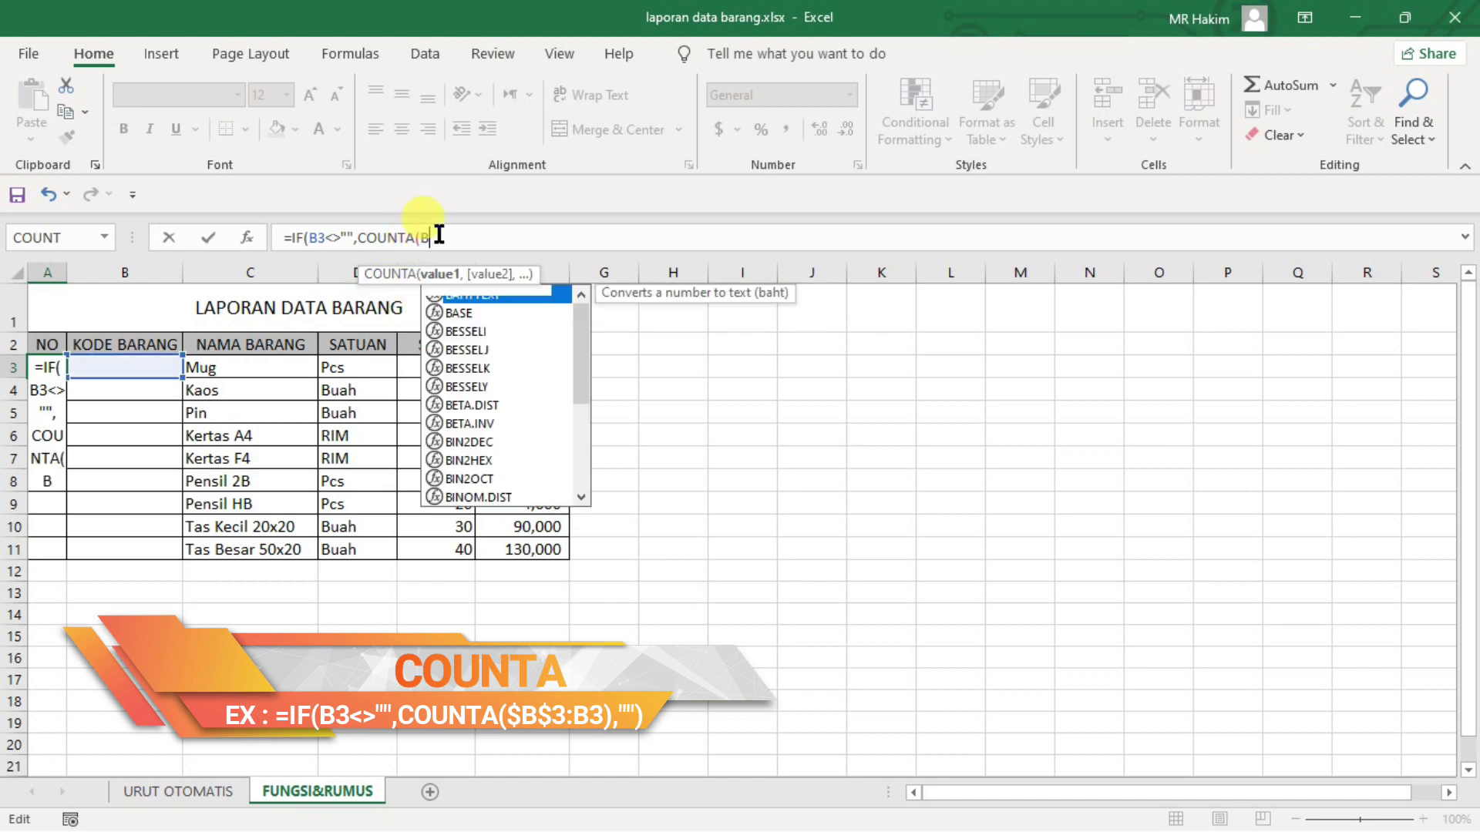
type("3:B")
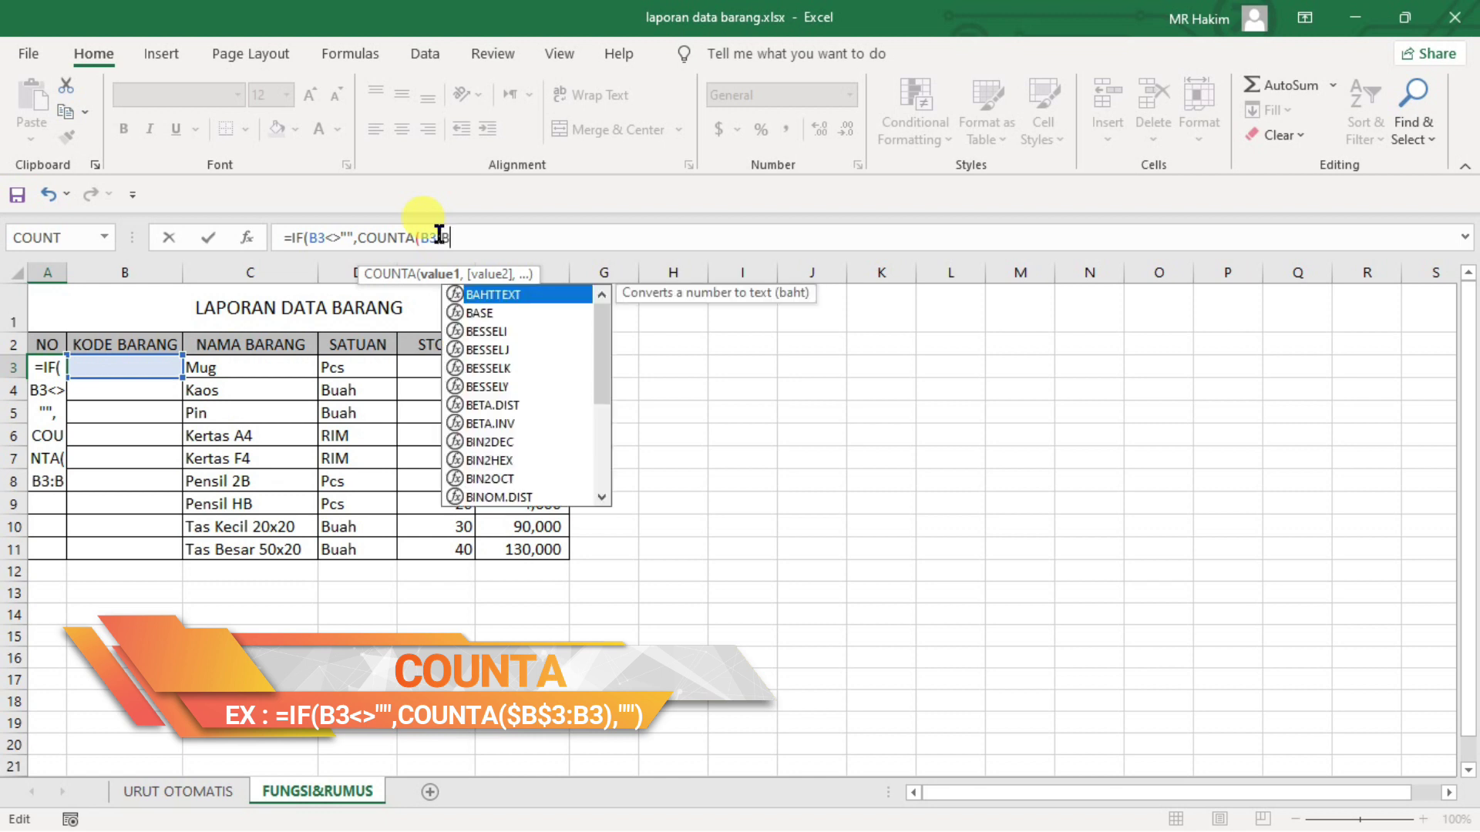
type("3)")
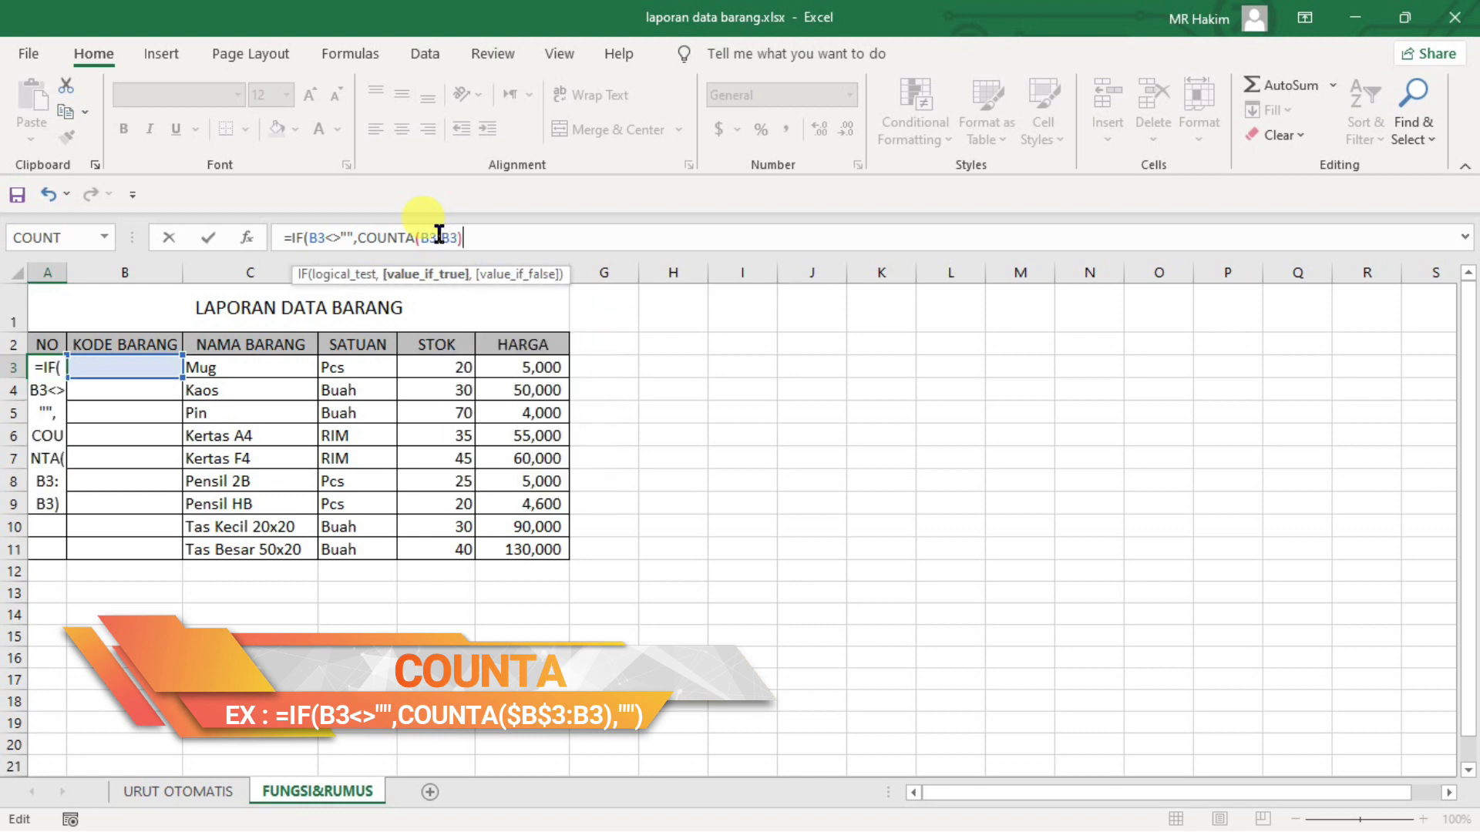
left_click(435, 238)
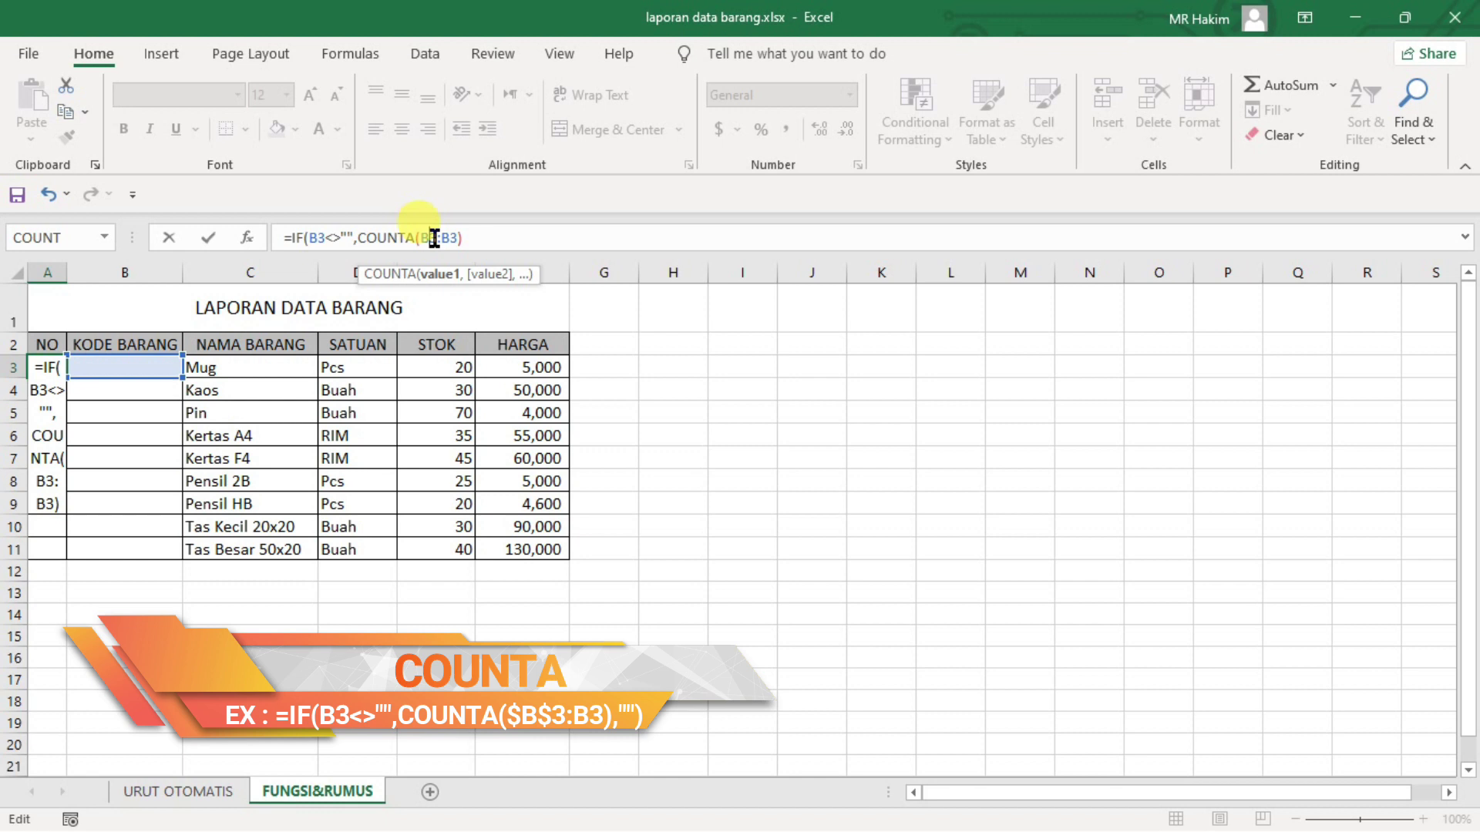
key("F4")
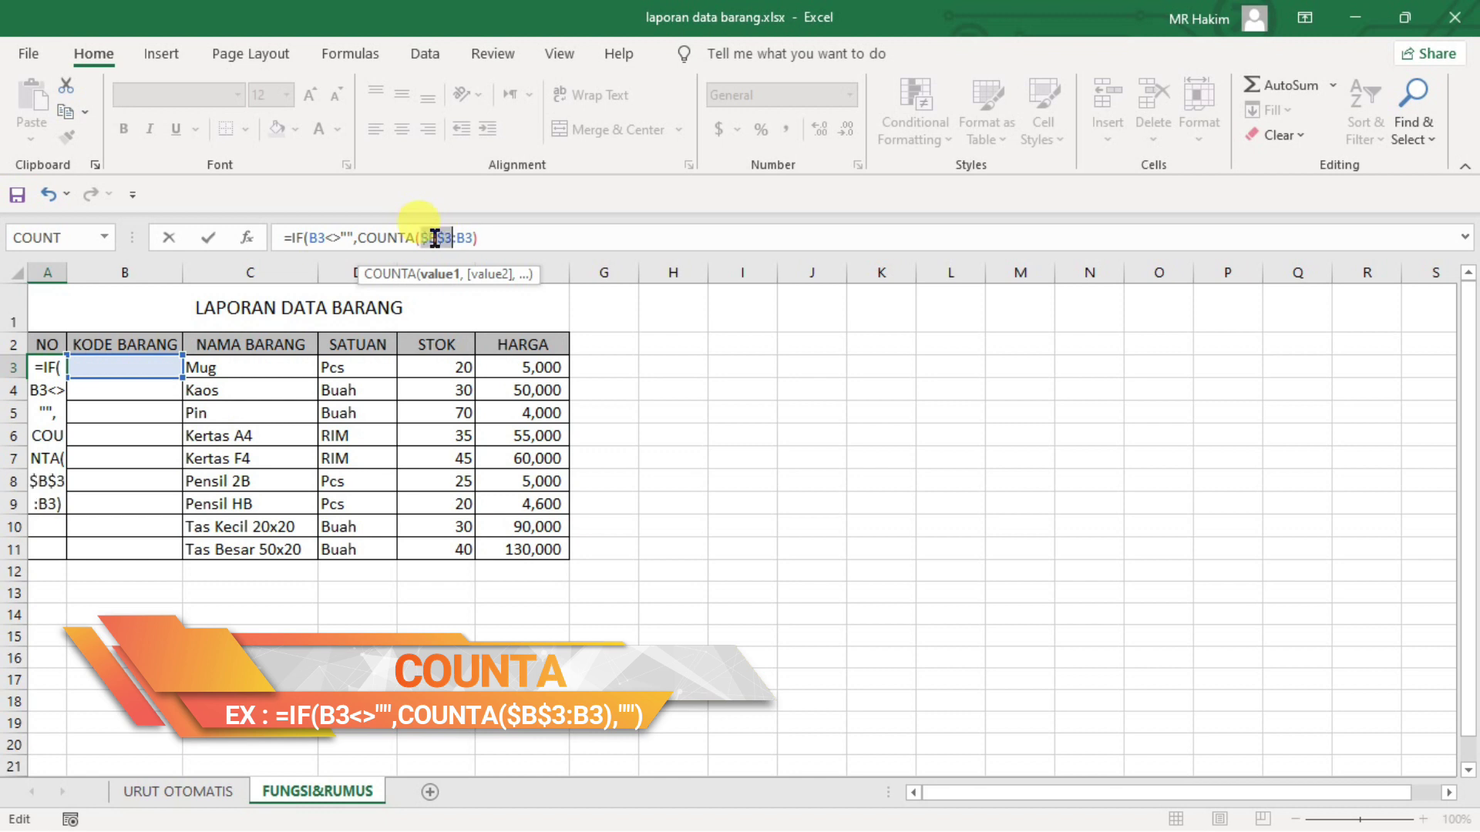
left_click(488, 239)
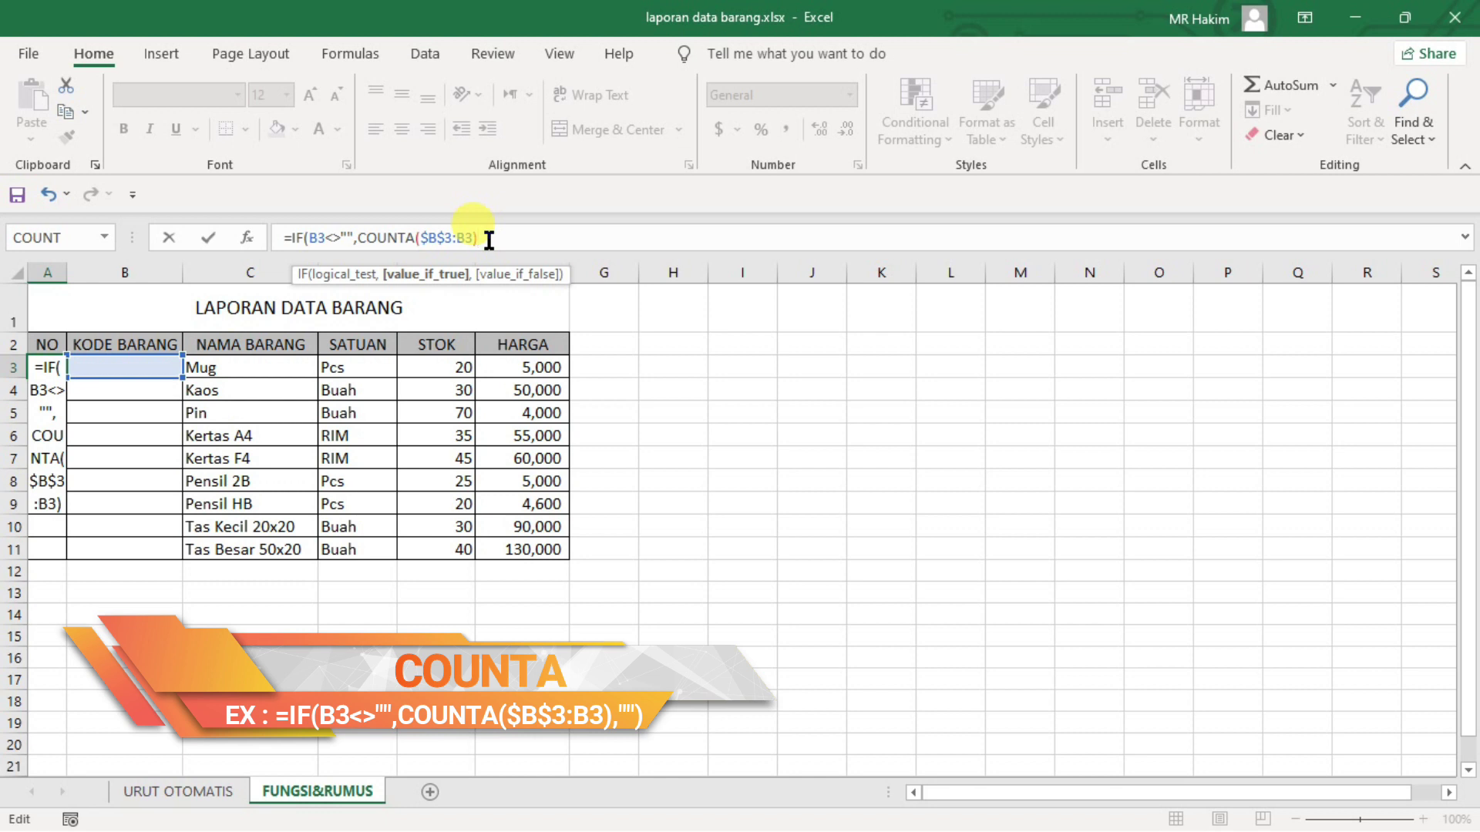
type(",")
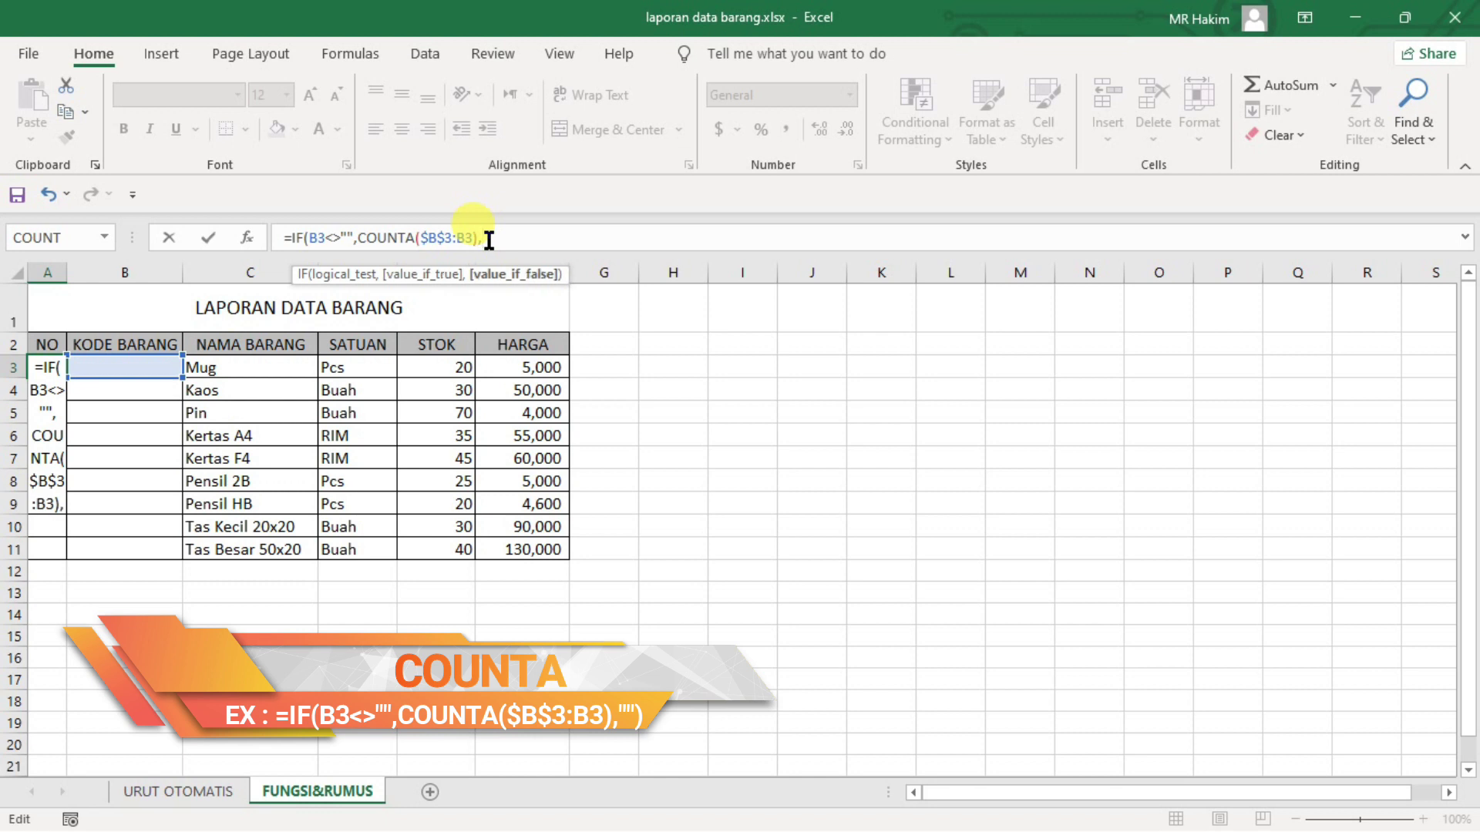
type("\"\"")
type(")")
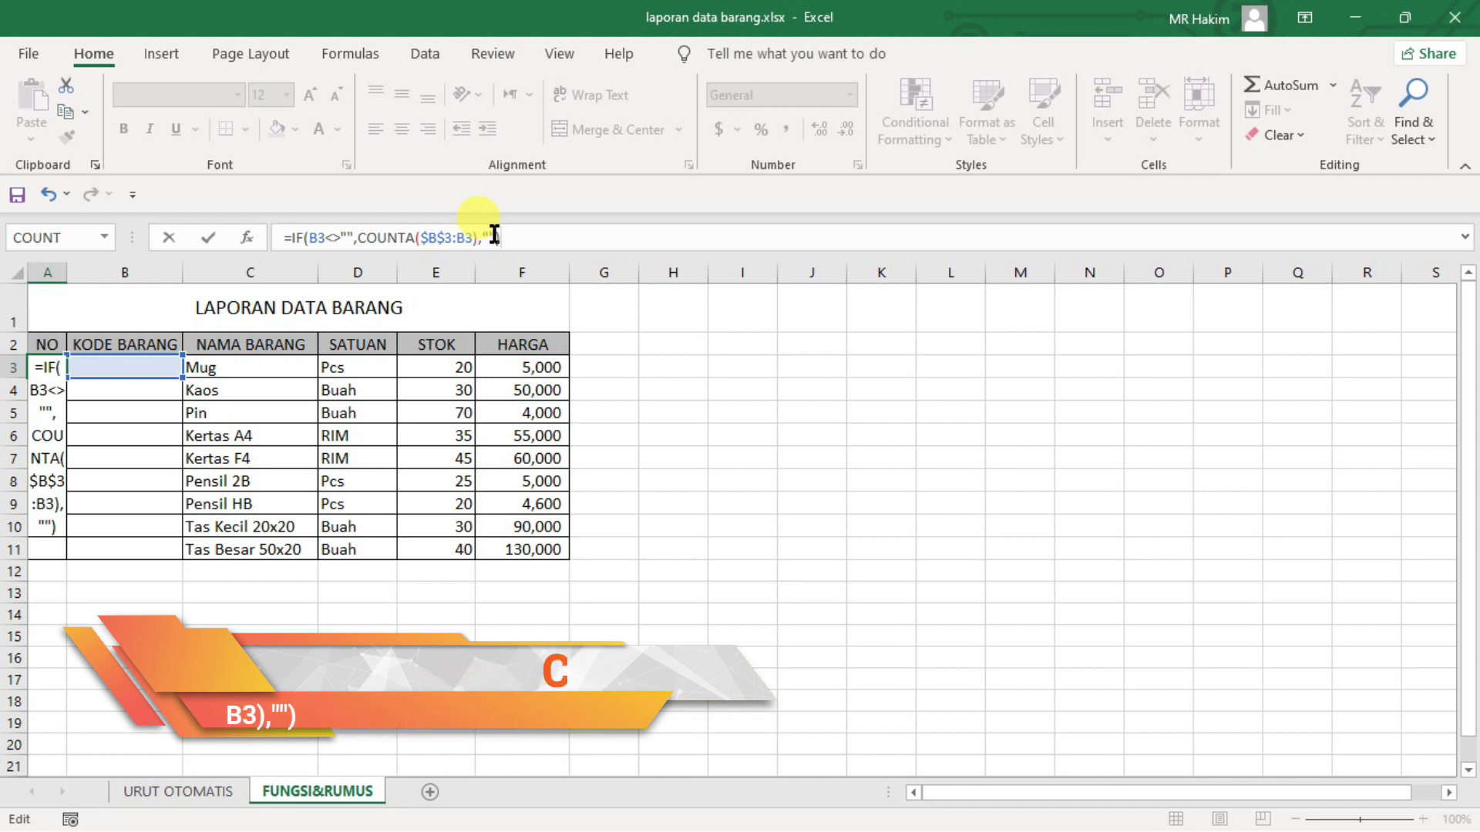
key("Return")
- Copy the NO formula down to A11 and enter codes A001 and A002 in B3 and B4
left_click(54, 368)
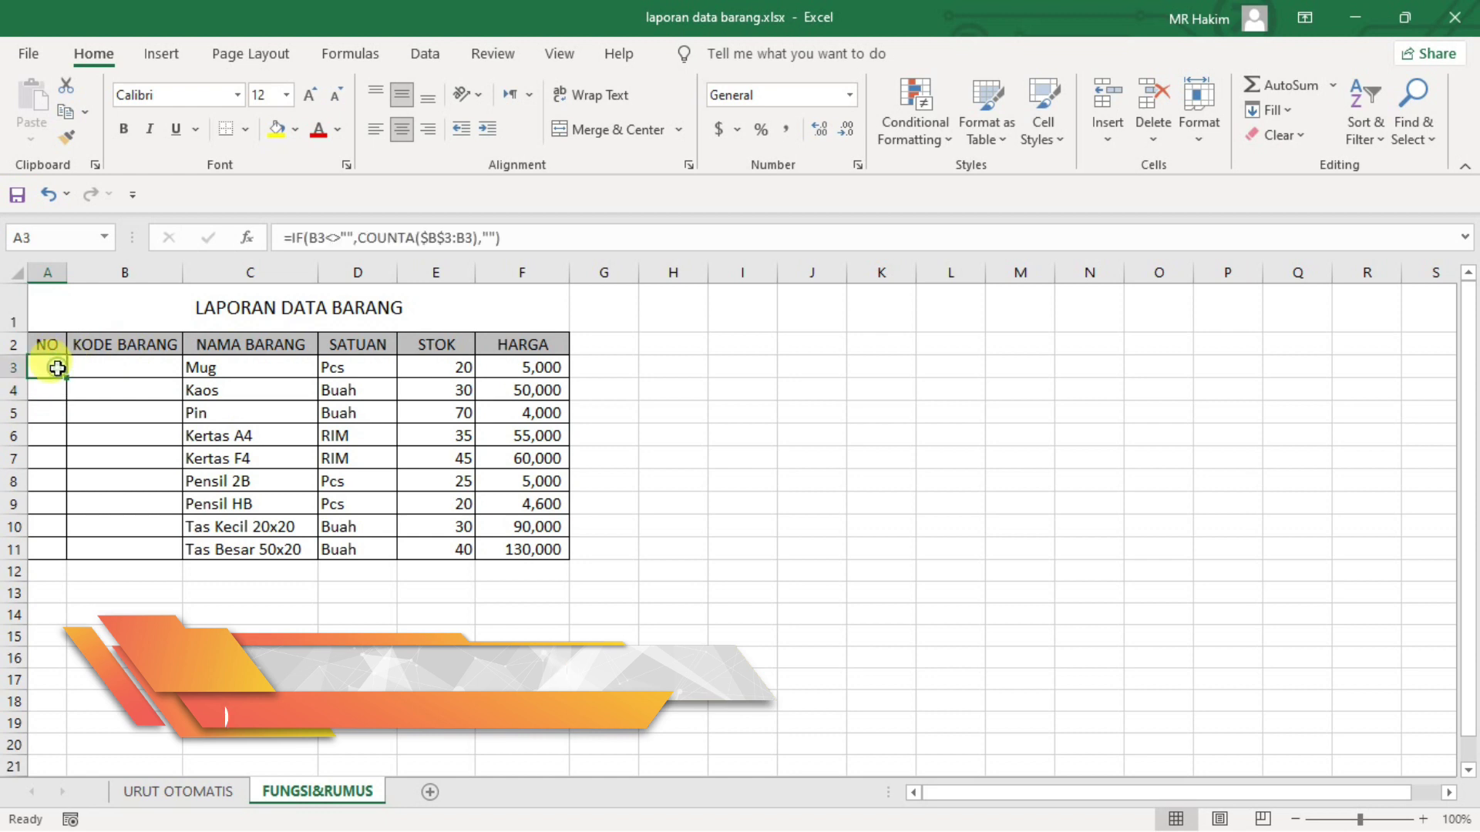
left_click_drag(68, 379, 66, 560)
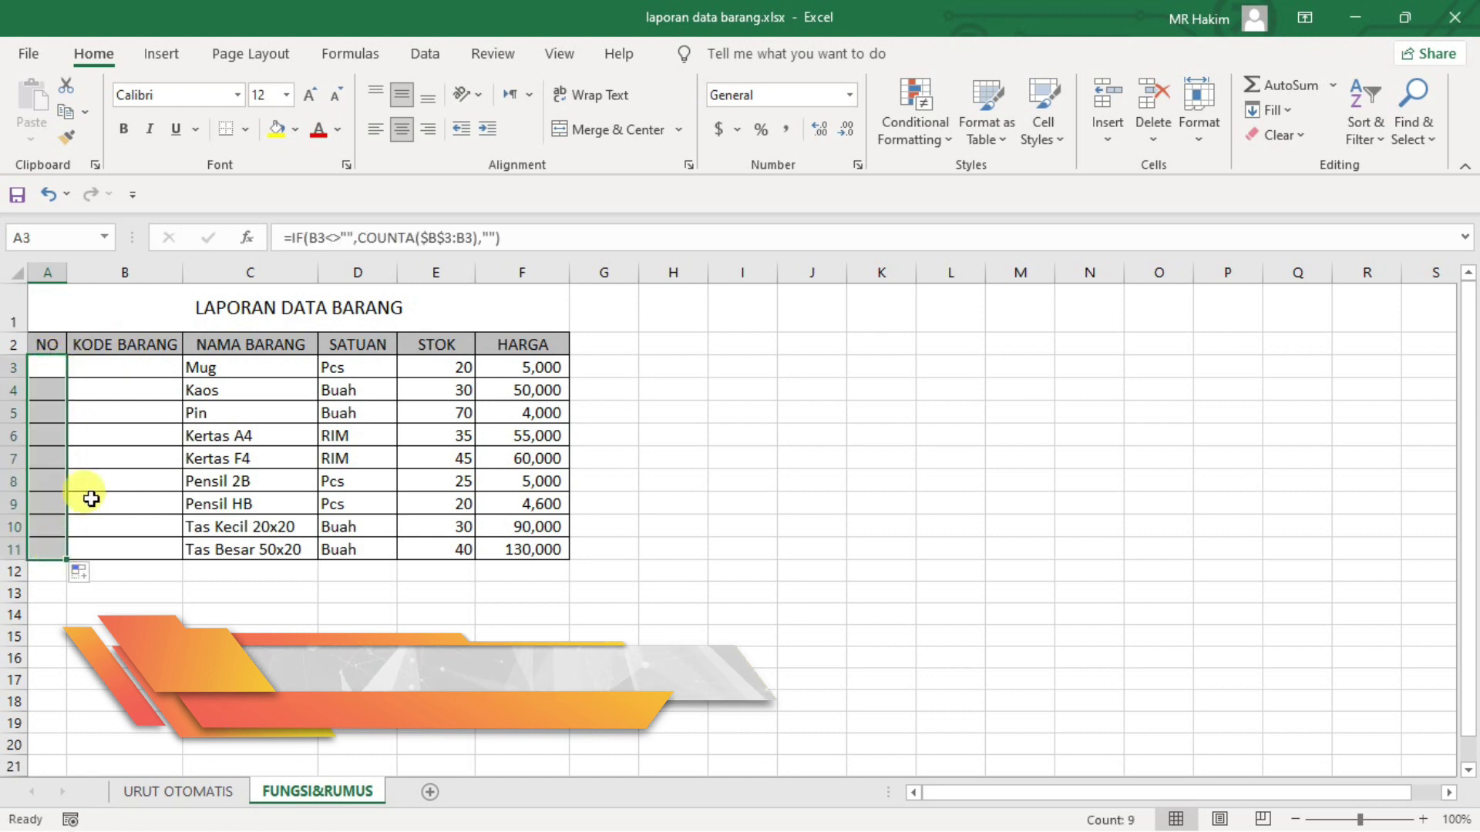
left_click(128, 369)
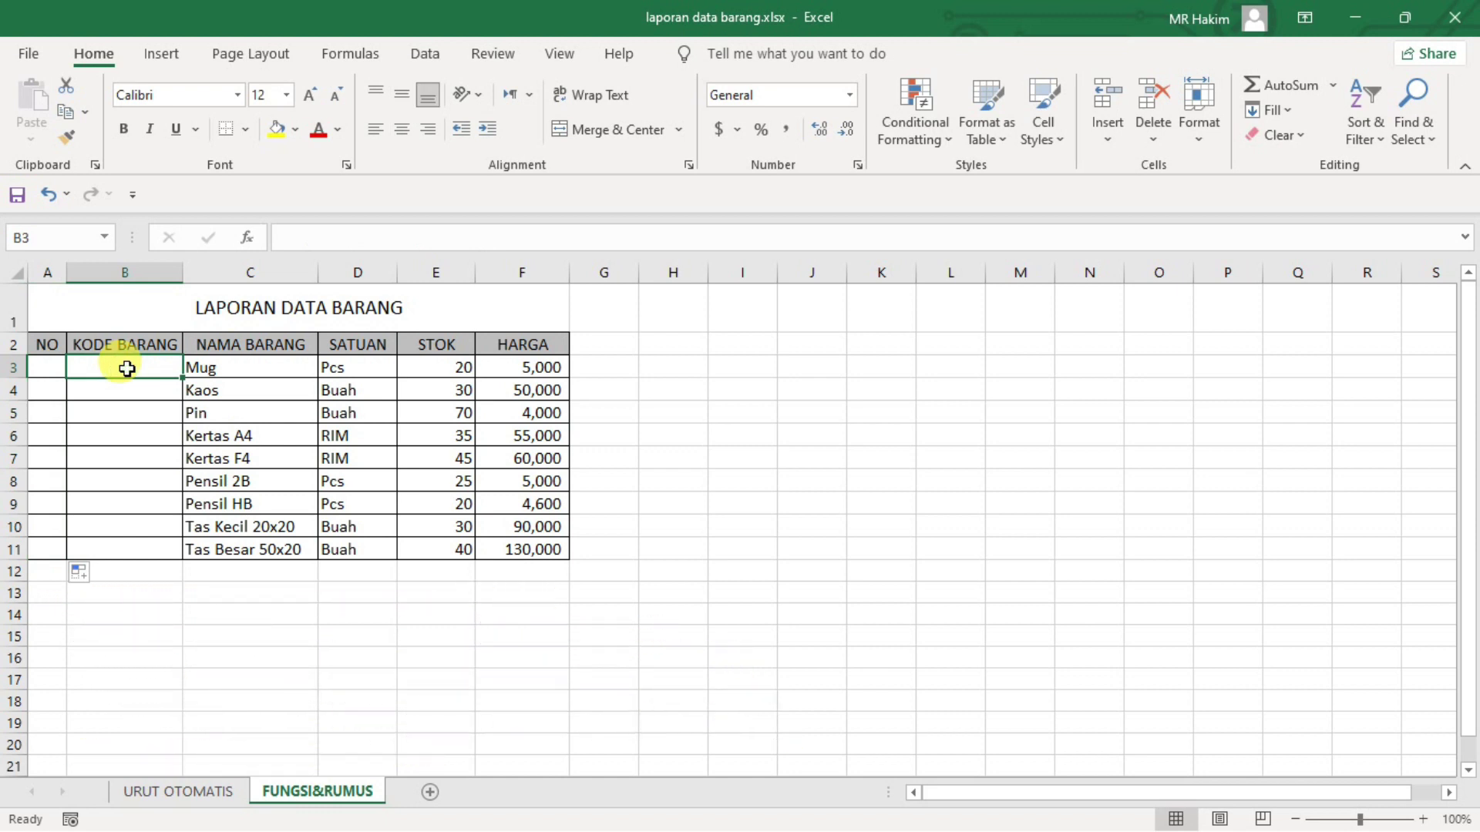
type("A00")
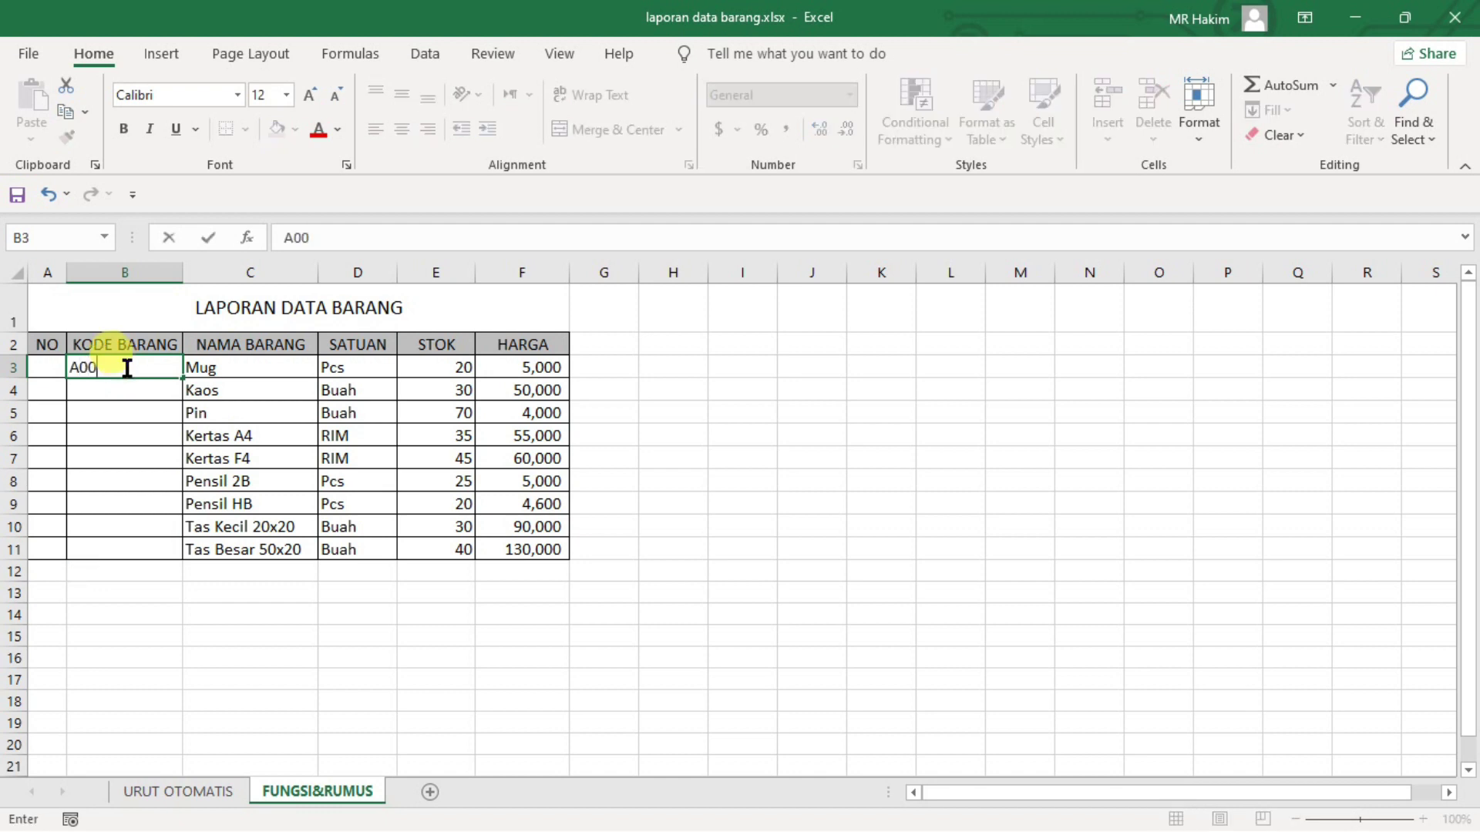
type("1")
key("Return")
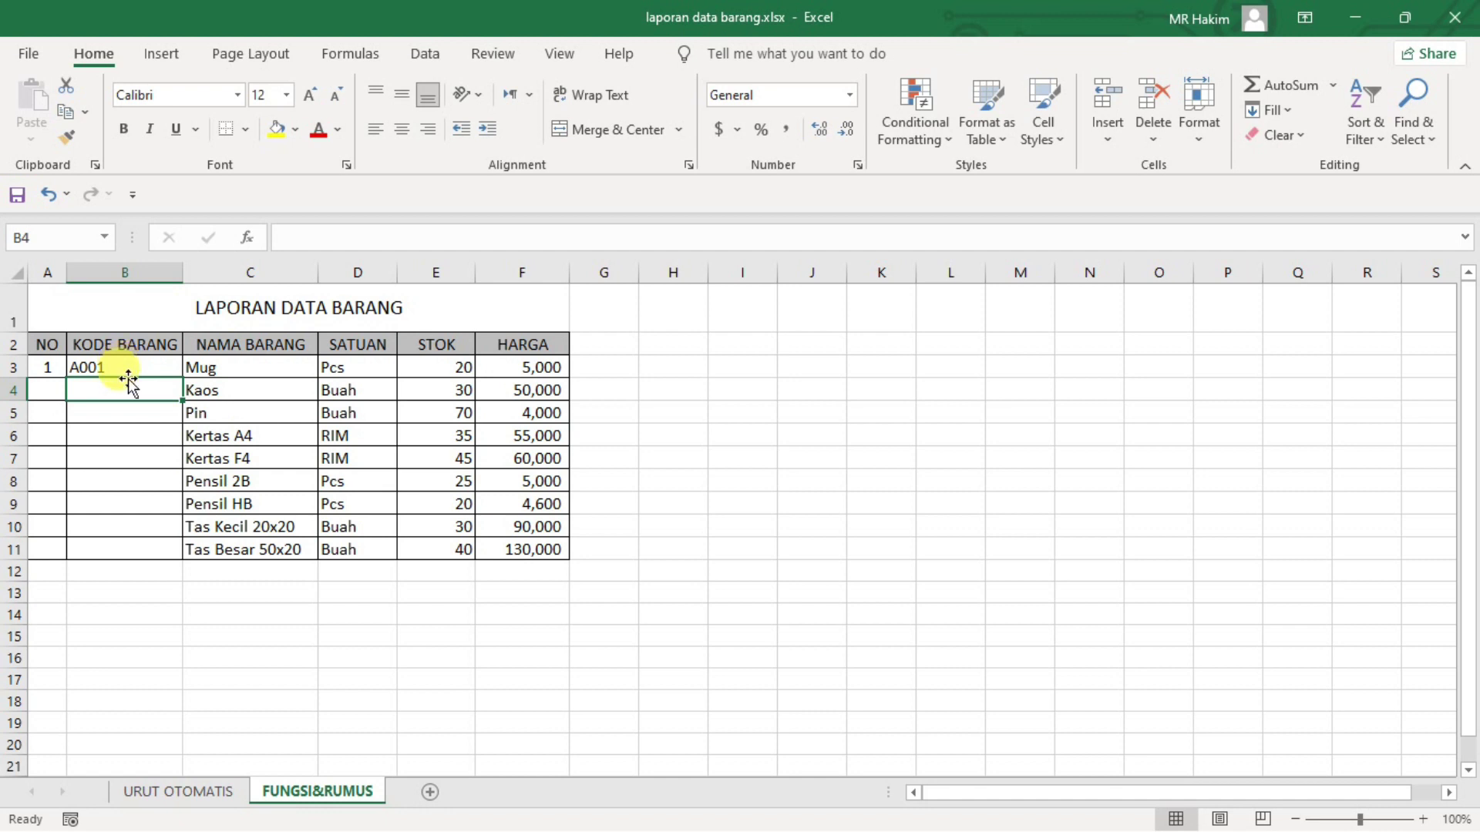
type("A001")
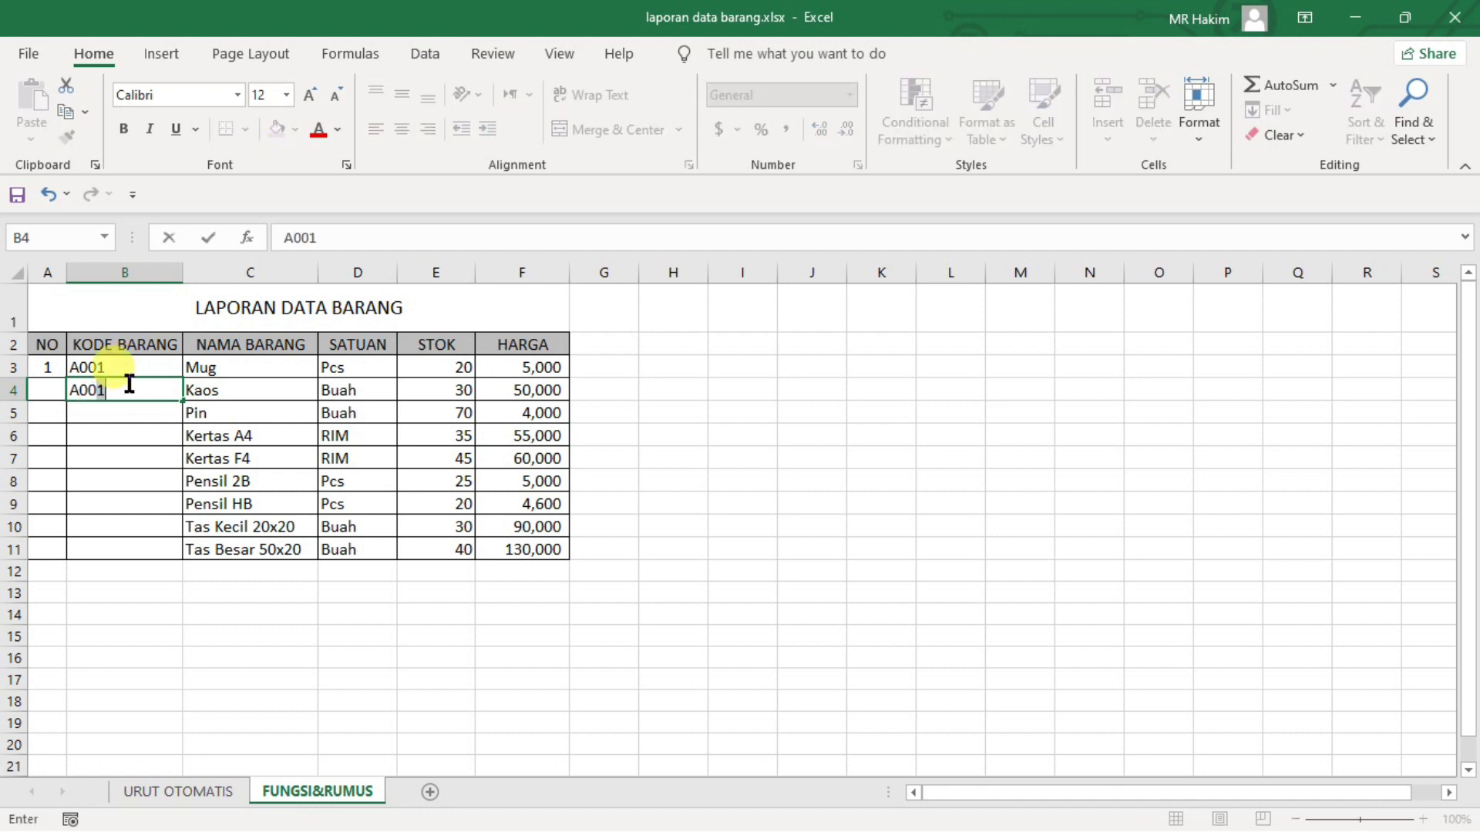
key("BackSpace")
type("2")
key("Return")
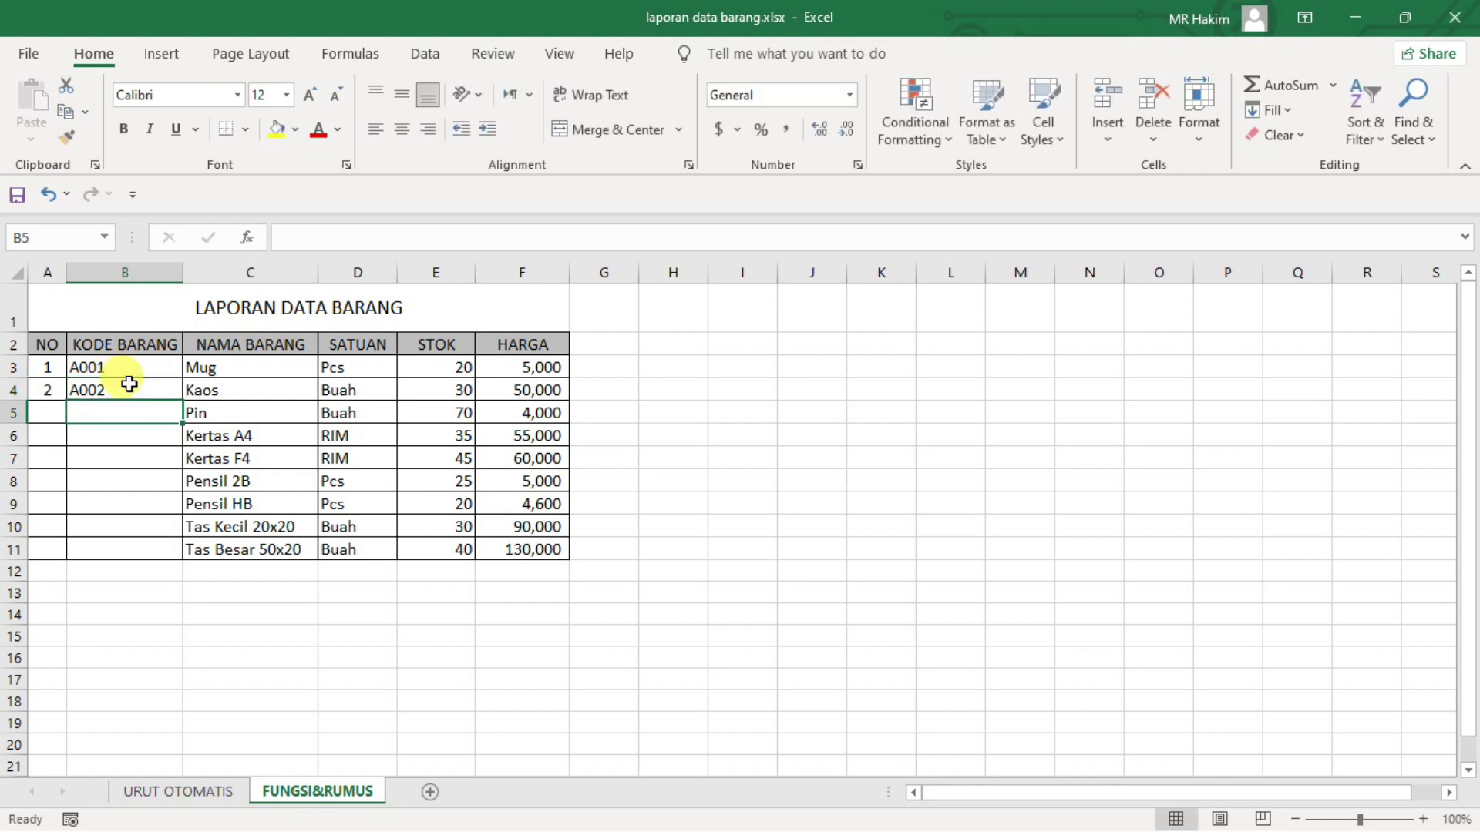
- Enter code A004 in B6 and A003 in B5, checking the NO numbering
key("Down")
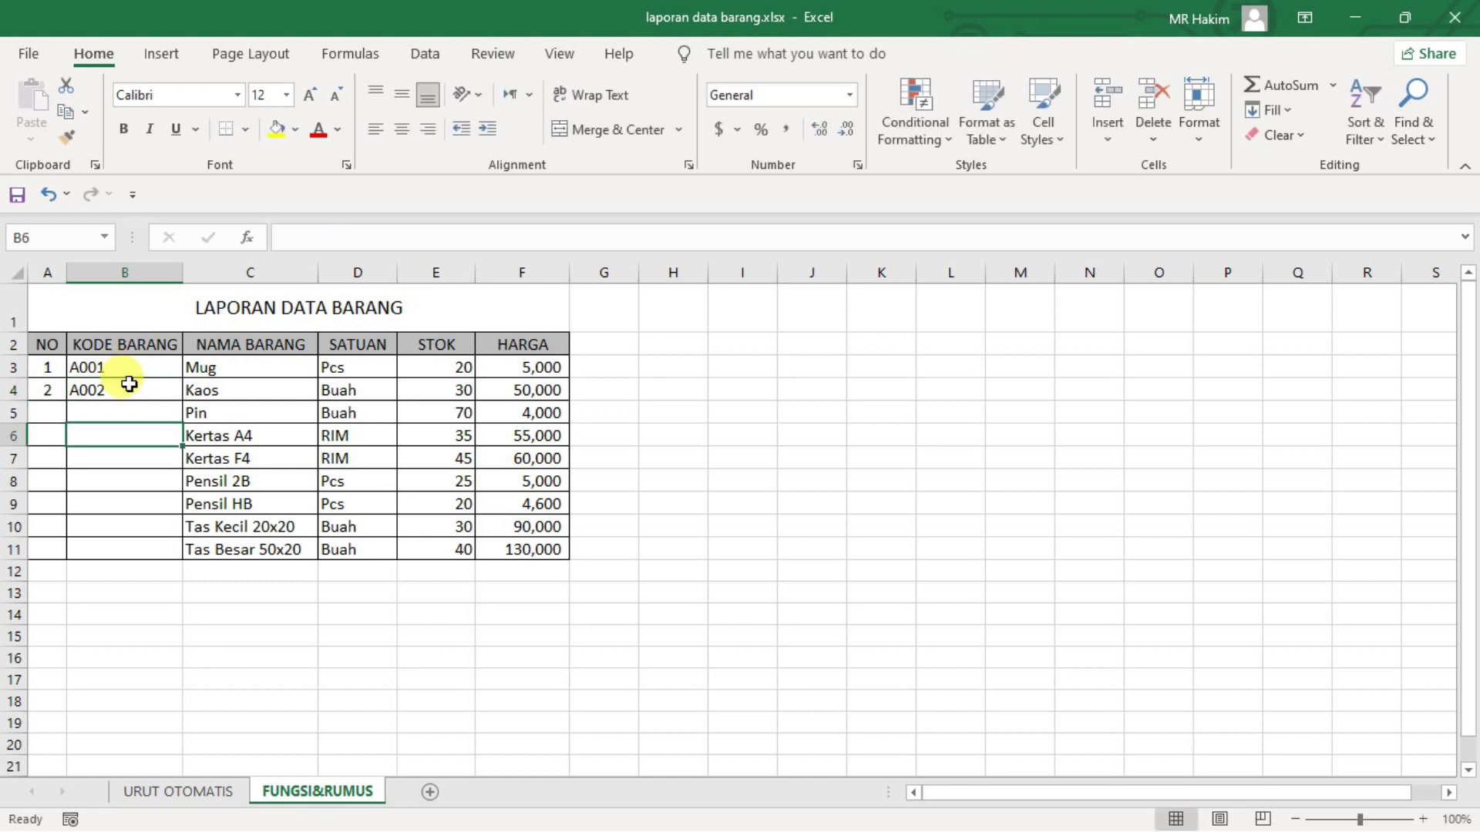
type("A00")
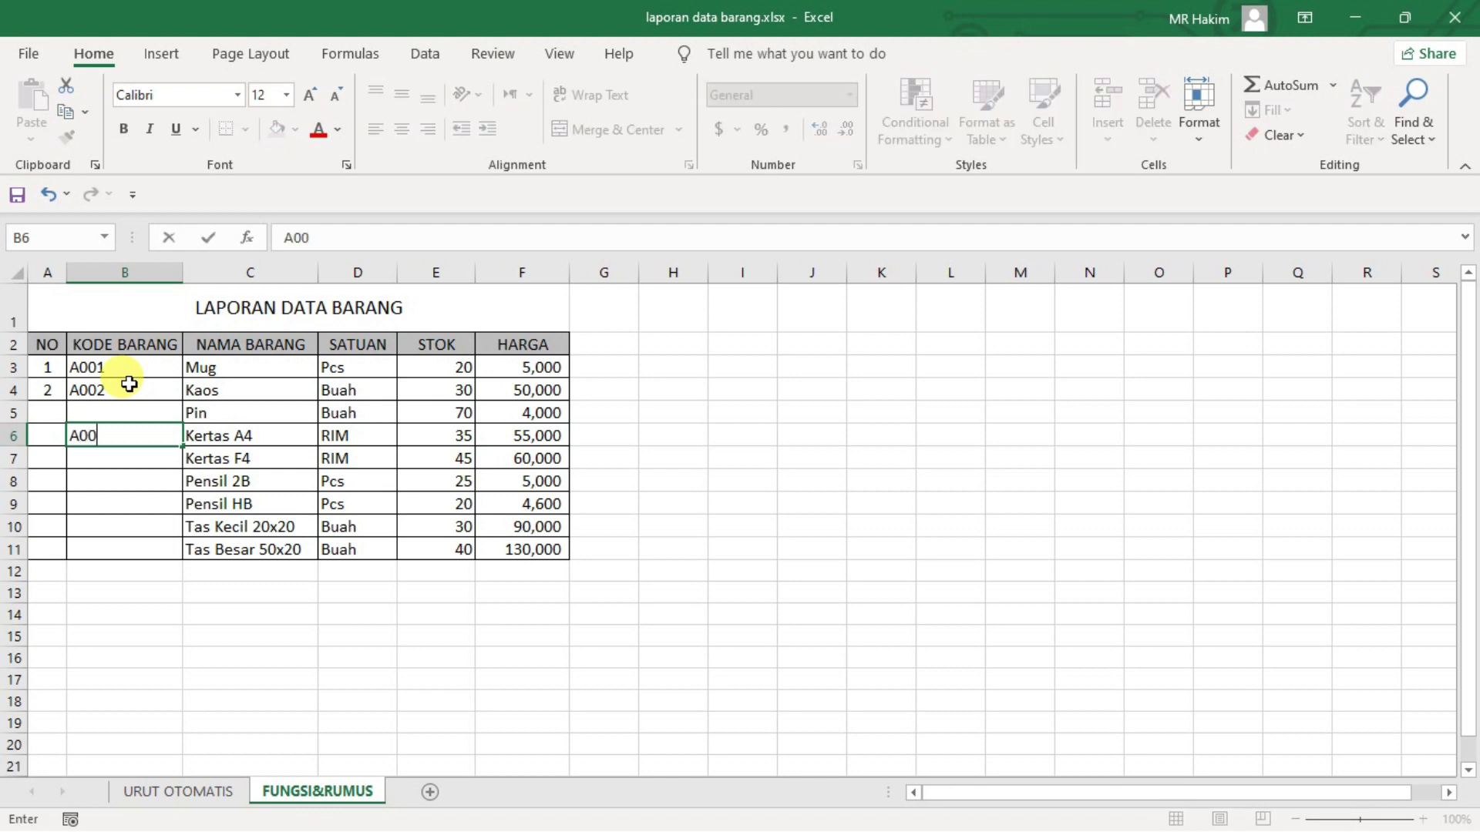
type("4")
key("Return")
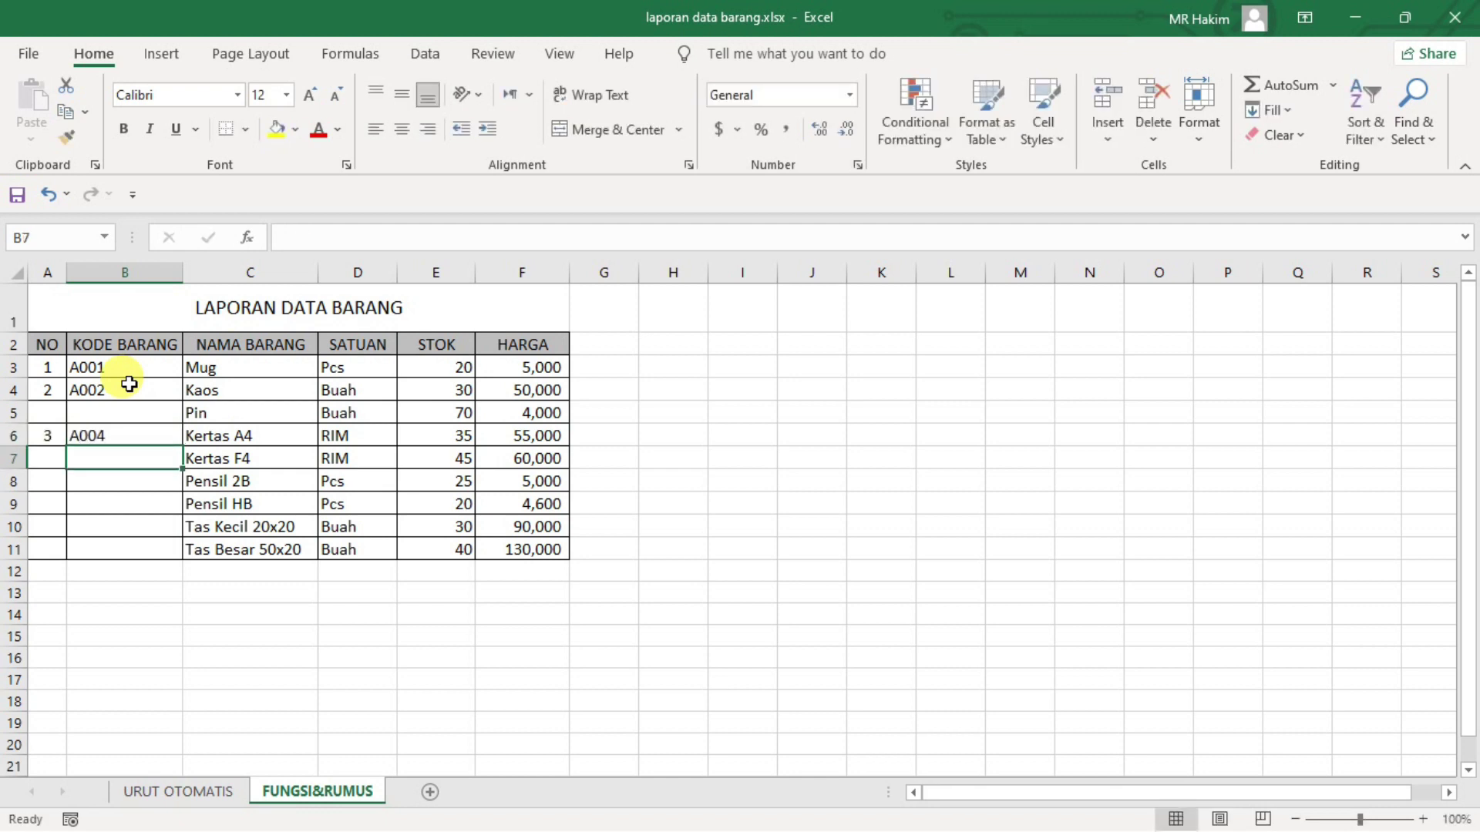
key("Up")
key("Left")
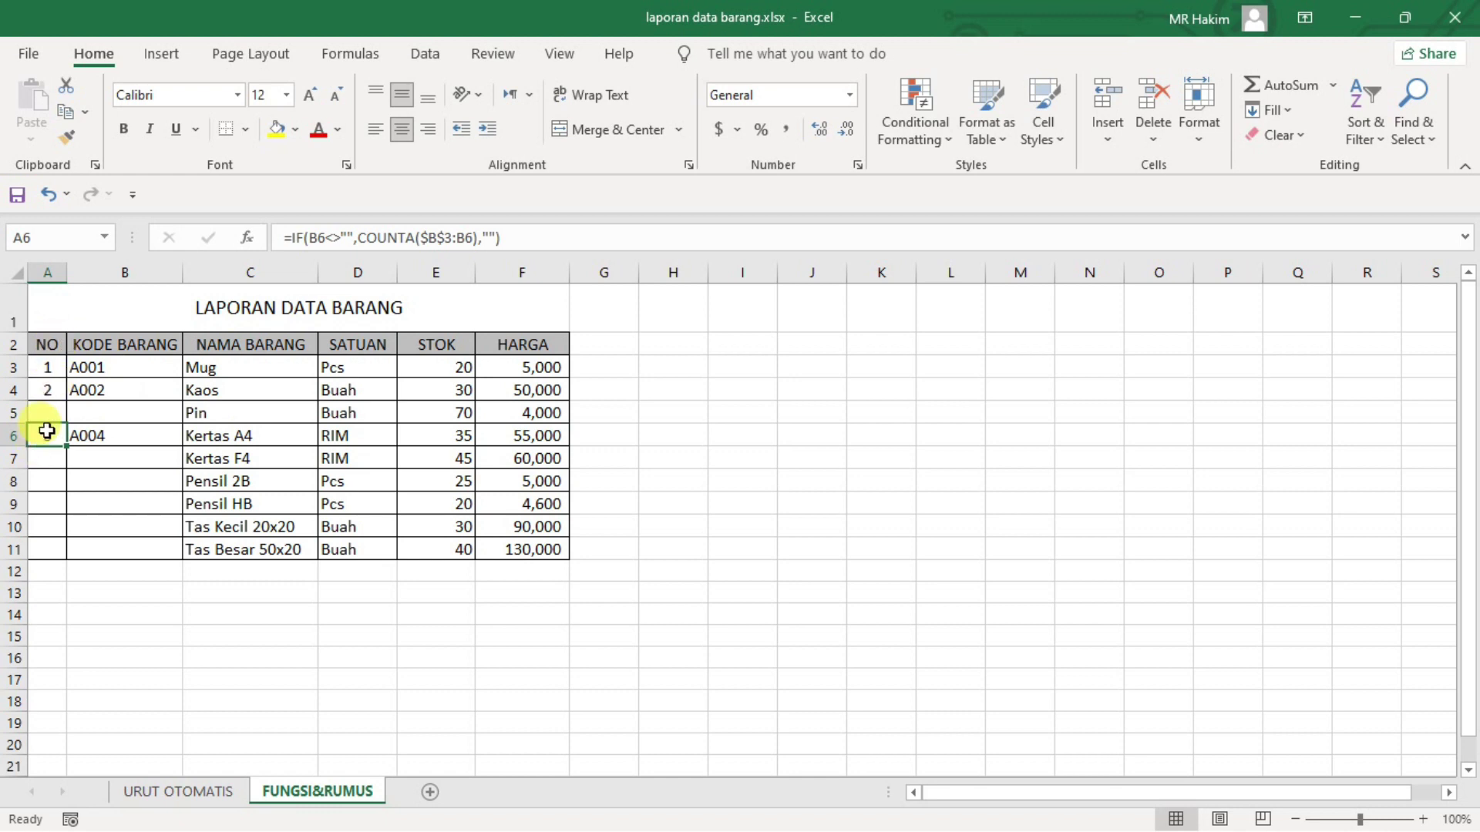
left_click(108, 413)
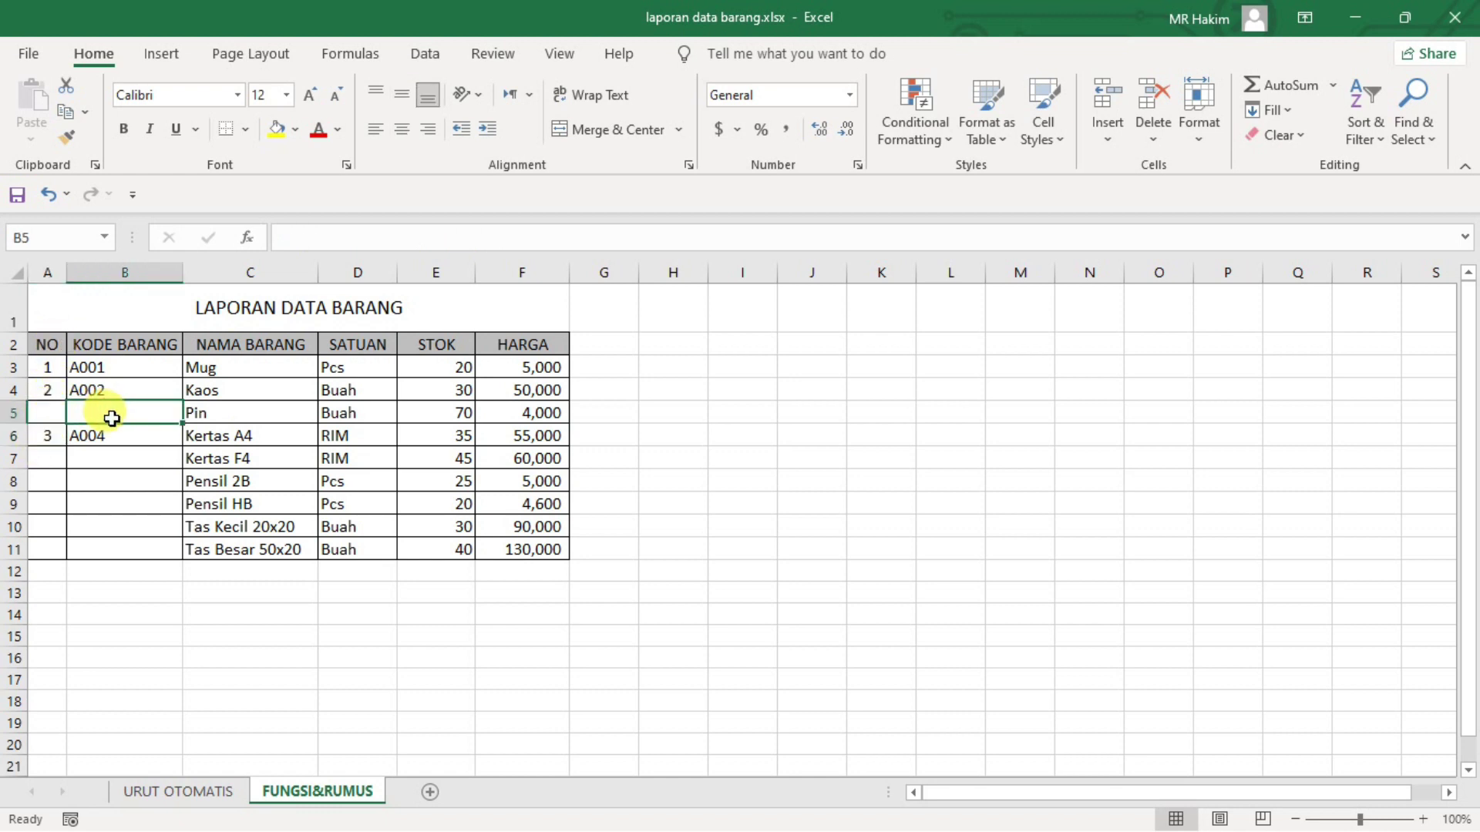
type("A00")
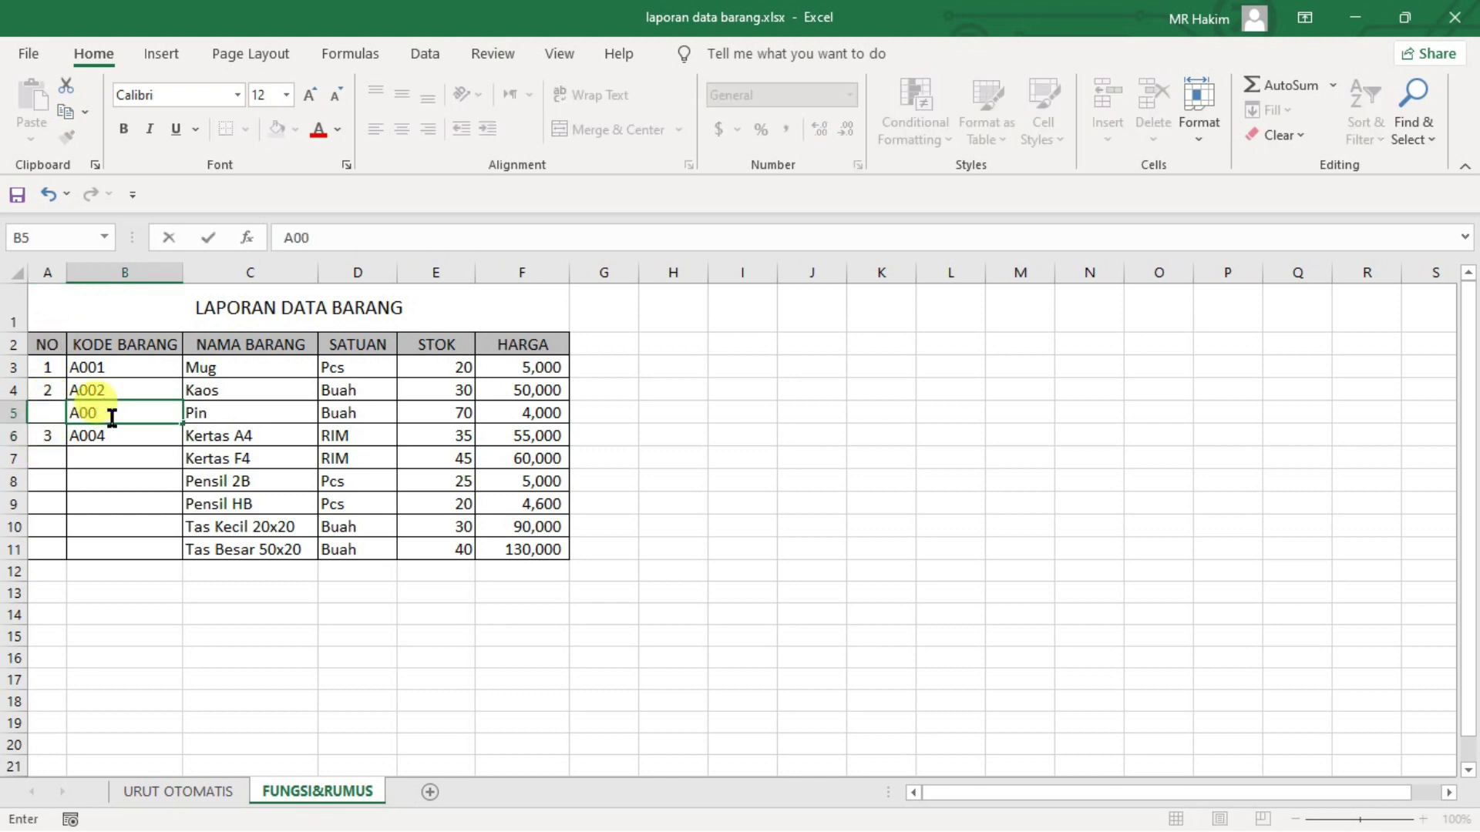
type("3")
key("Return")
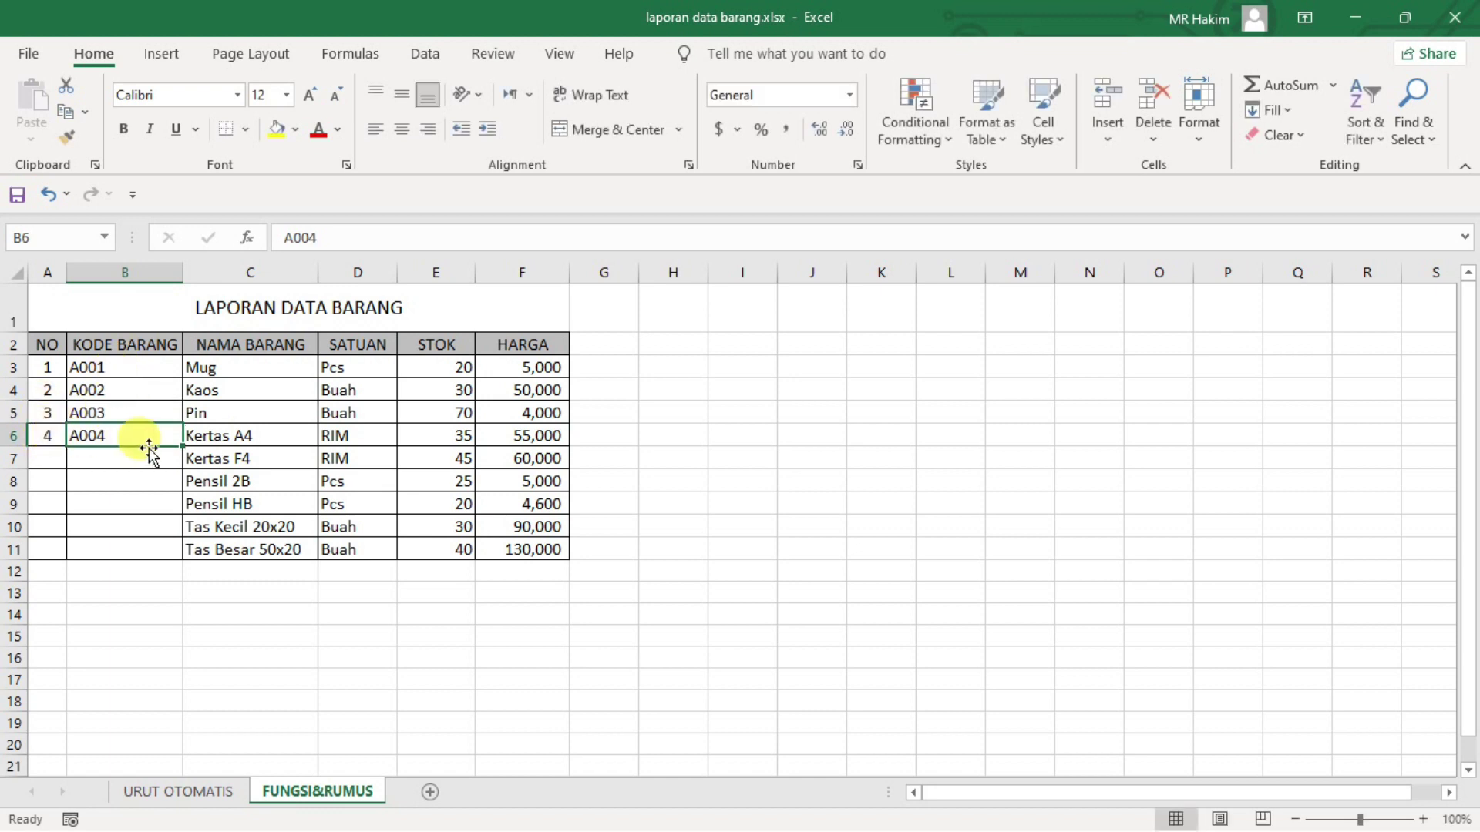
- Fill codes A005–A009 into B7:B11, then delete row 6 to test renumbering and undo it
left_click_drag(182, 446, 115, 552)
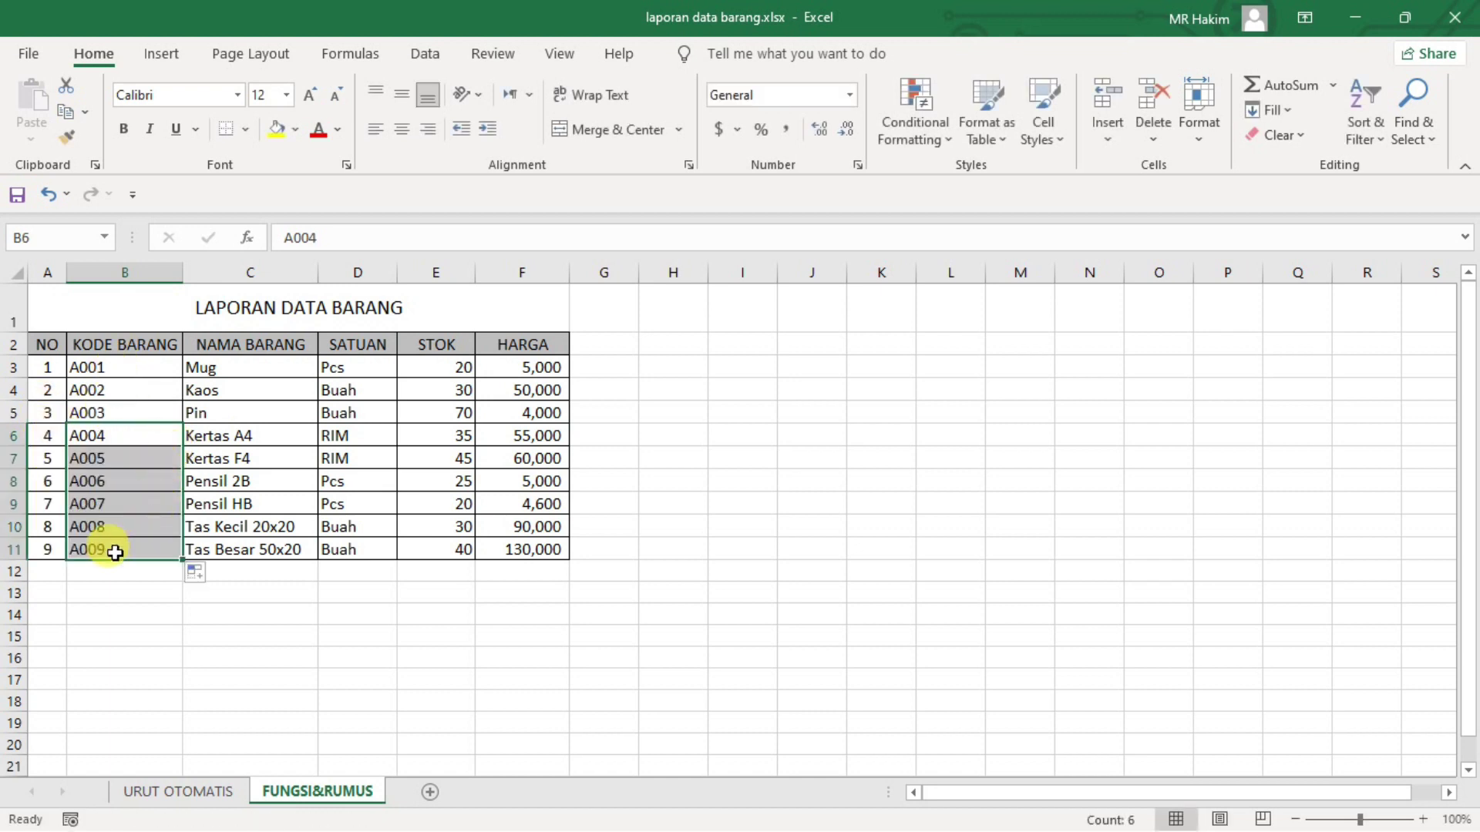
left_click(46, 436)
left_click(14, 437)
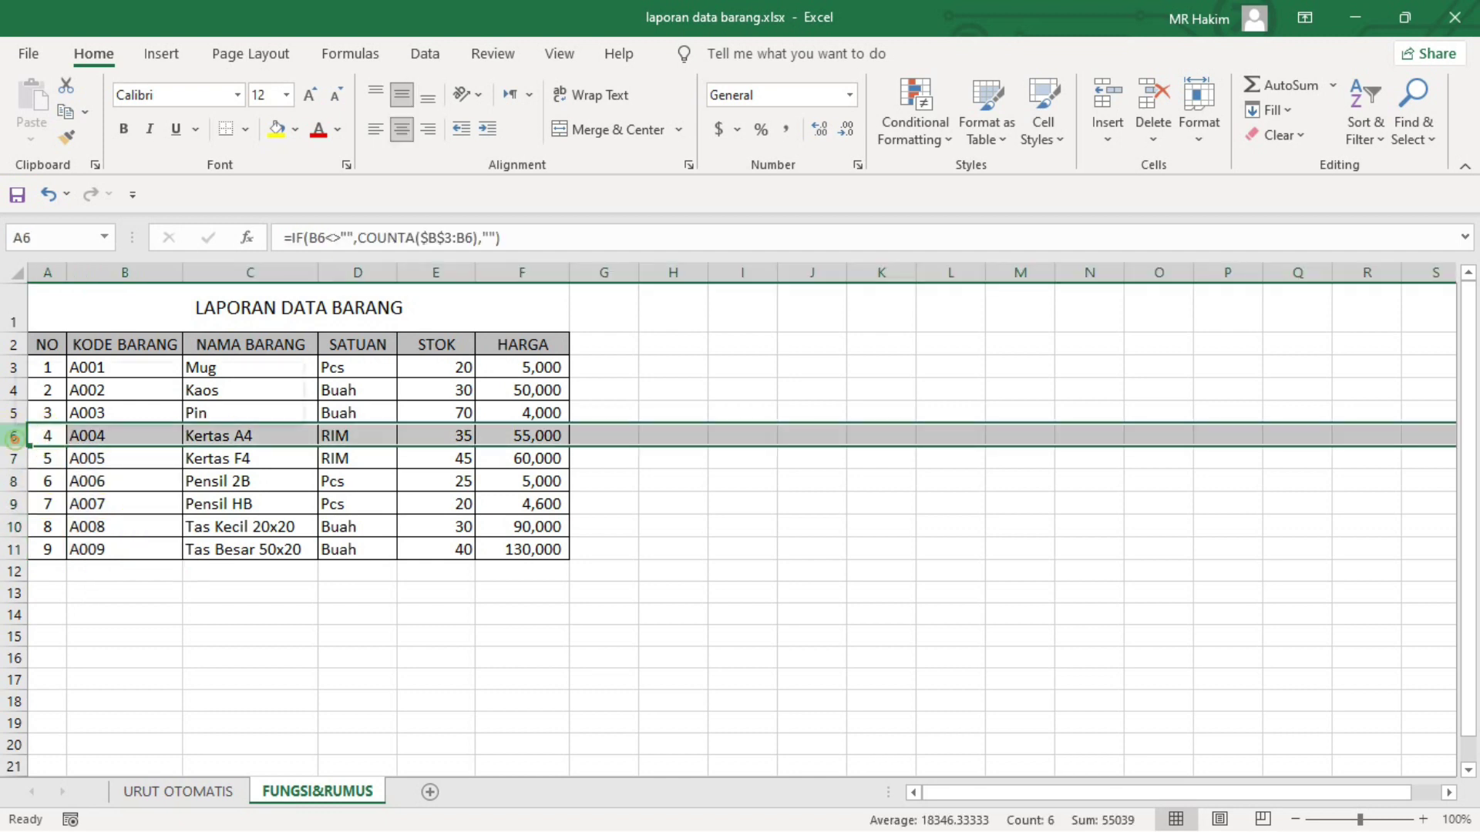
right_click(14, 437)
left_click(89, 650)
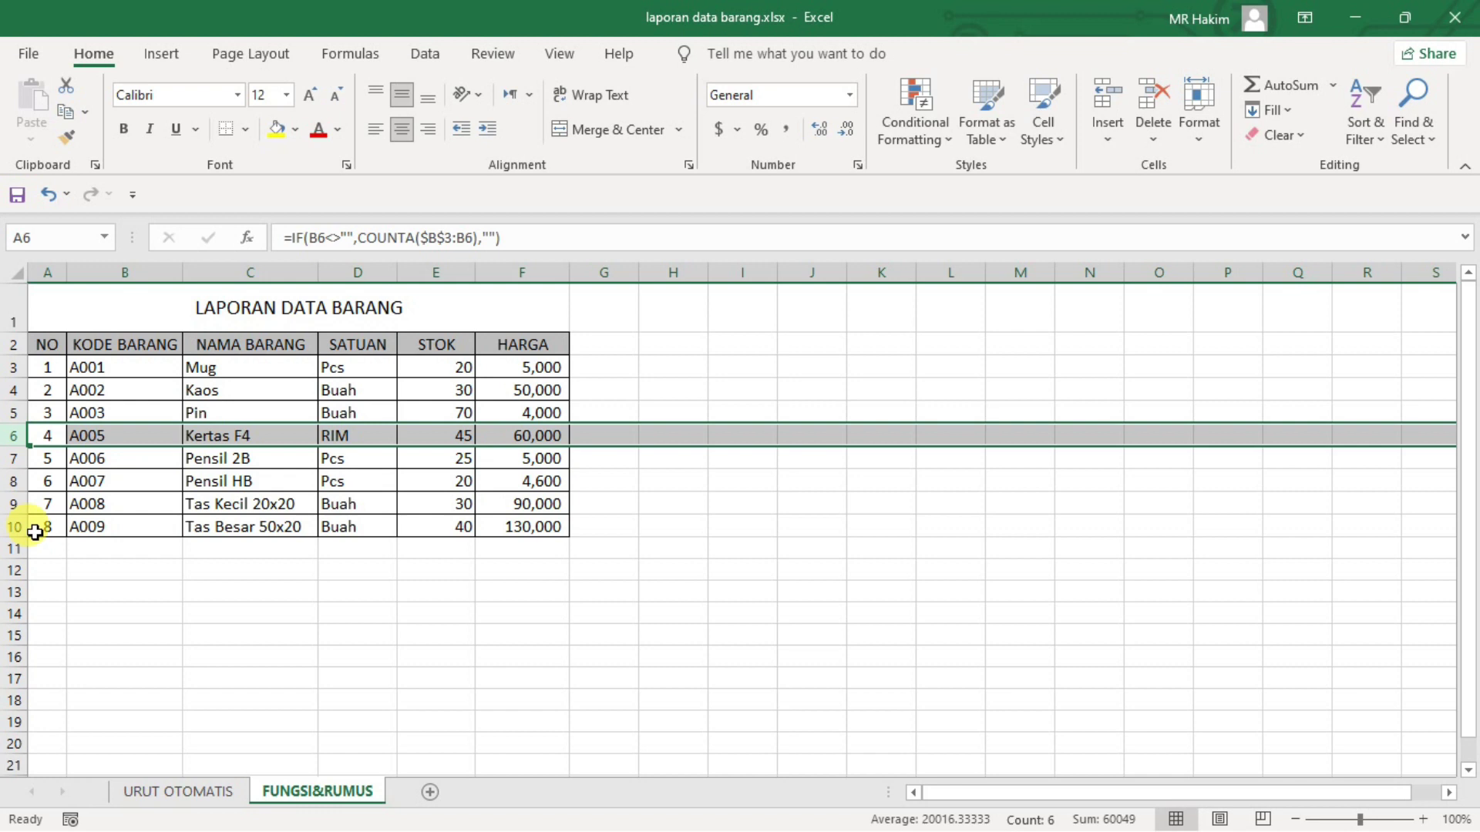
key("ctrl+z")
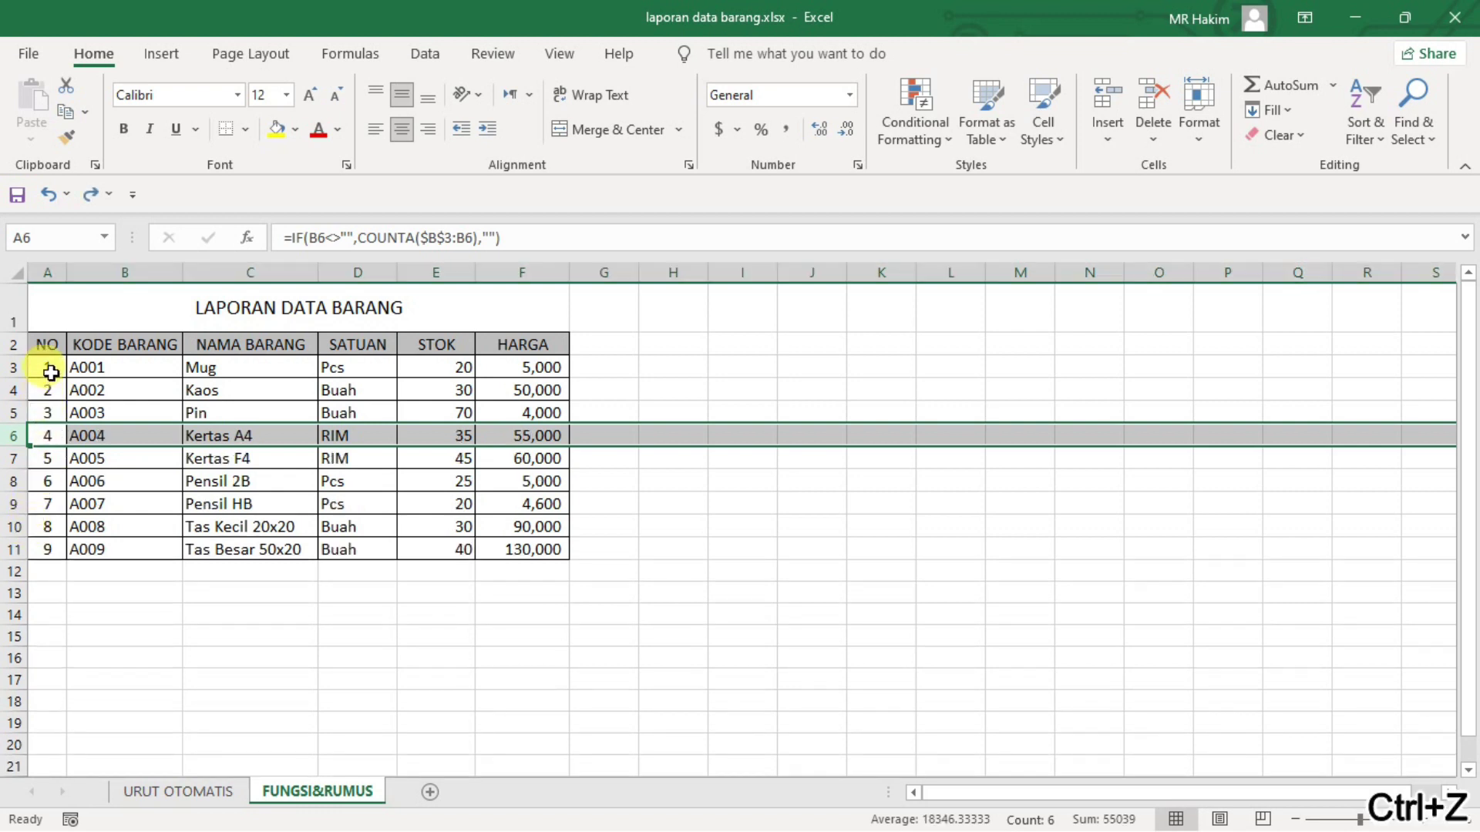